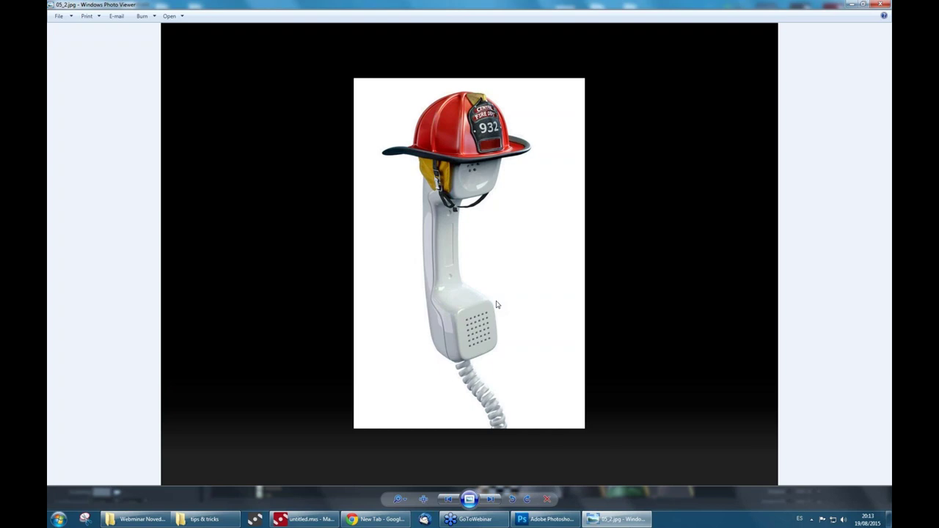
Review slide 5 on unrealistic bright materials and its helmet image, and advance to slide 6 on keeping materials simple.
key("Left")
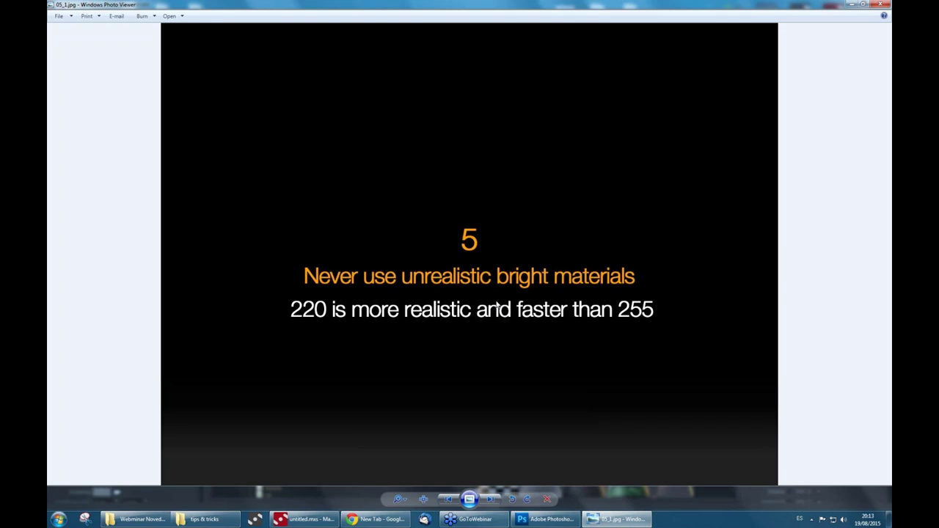
key("Right")
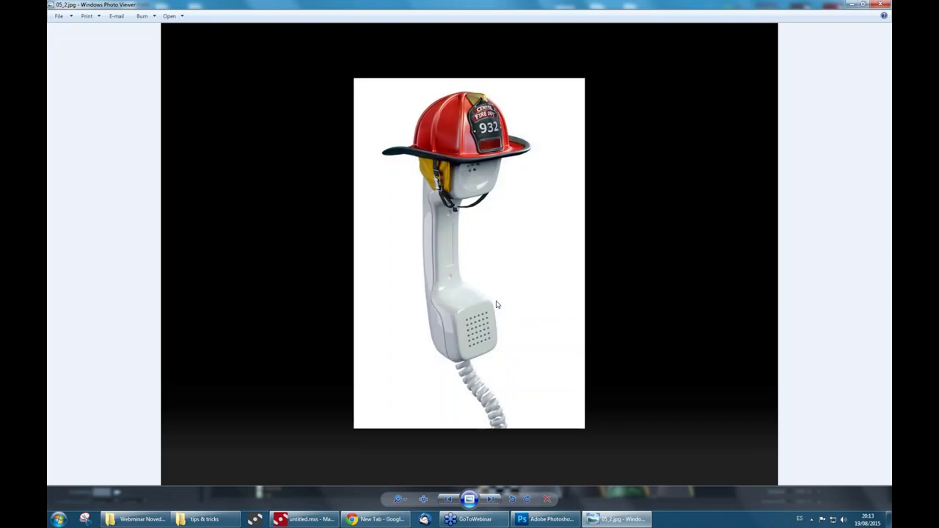
key("Right")
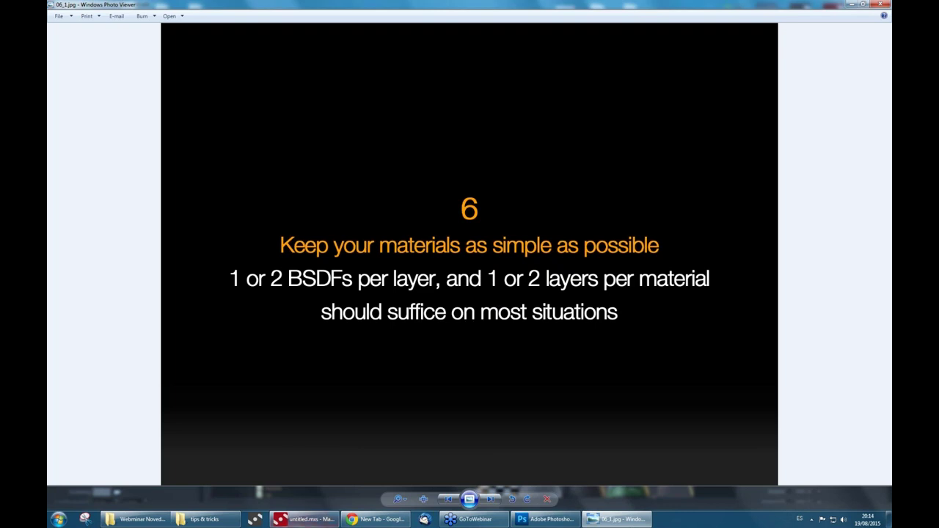
Switch to Maxwell Studio and create a new Opaque material.
left_click(303, 521)
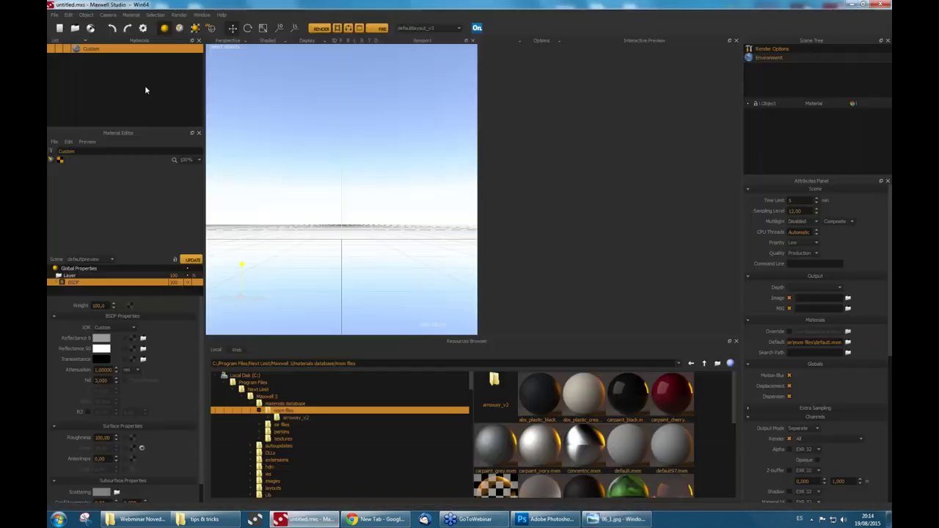
right_click(145, 88)
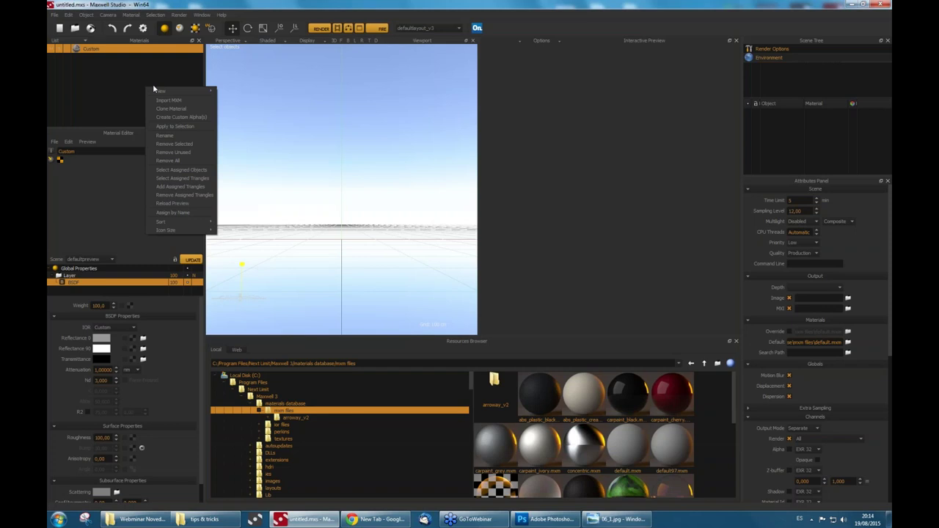
mouse_move(185, 93)
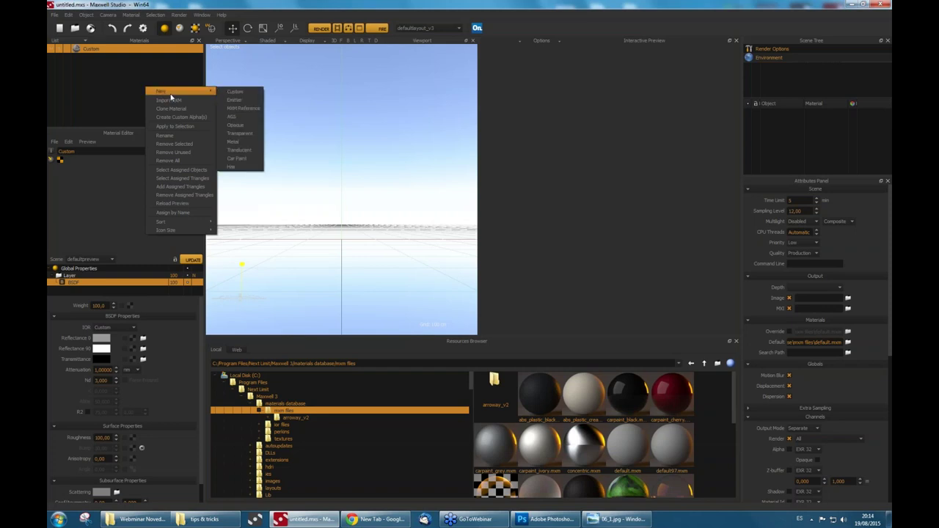
left_click(126, 70)
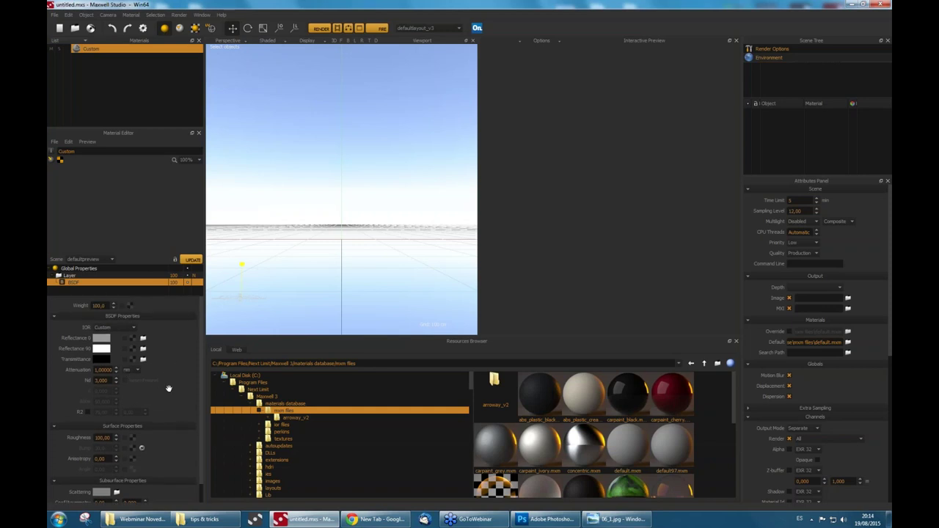
scroll(168, 388, "down", 1)
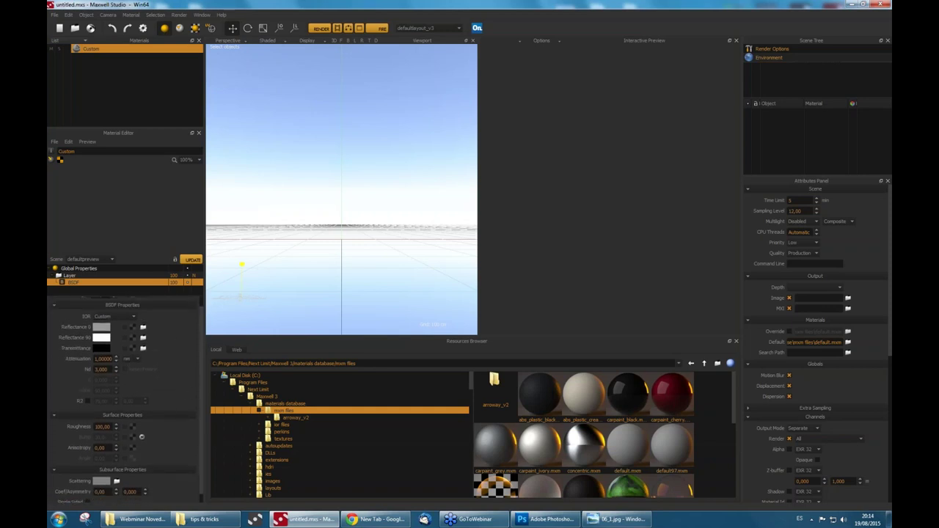
right_click(121, 80)
mouse_move(138, 82)
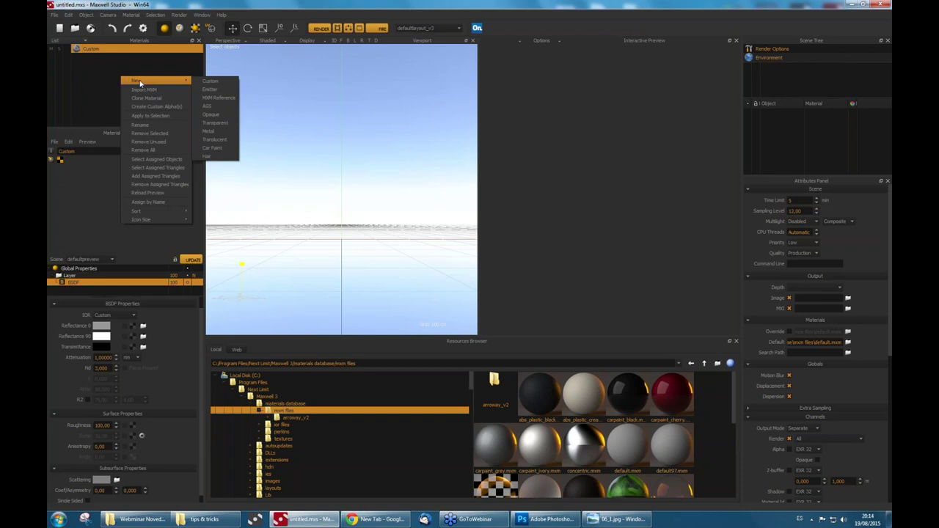
left_click(221, 118)
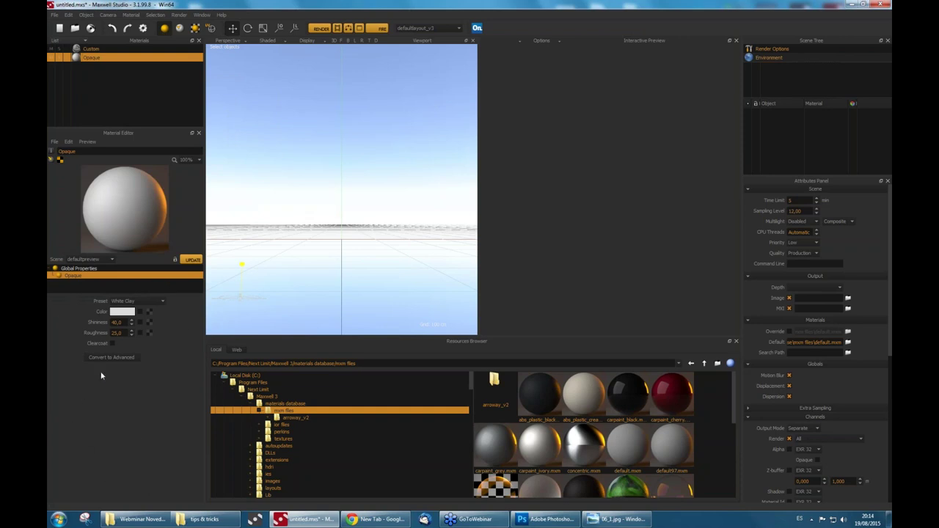
Convert the Opaque material to its advanced layer structure, and add a second Opaque material to the scene.
left_click(144, 307)
left_click(128, 357)
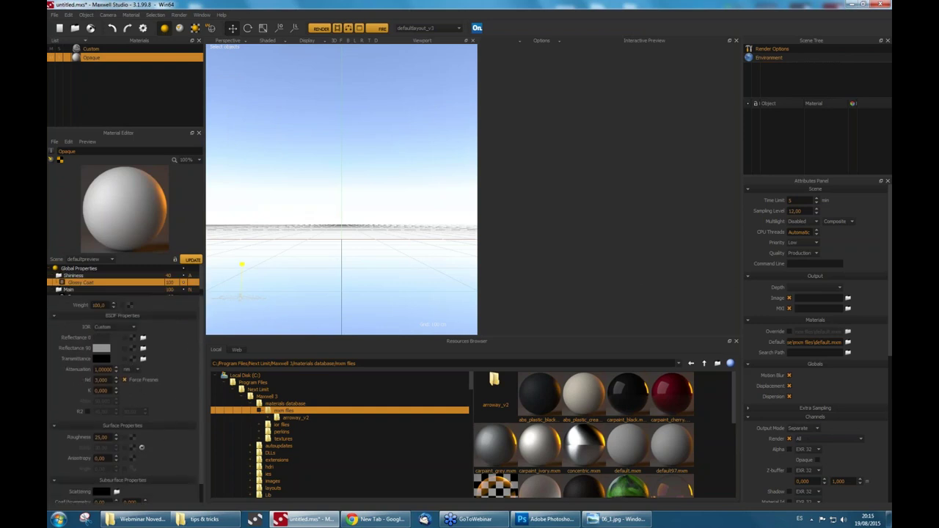
left_click_drag(156, 295, 157, 319)
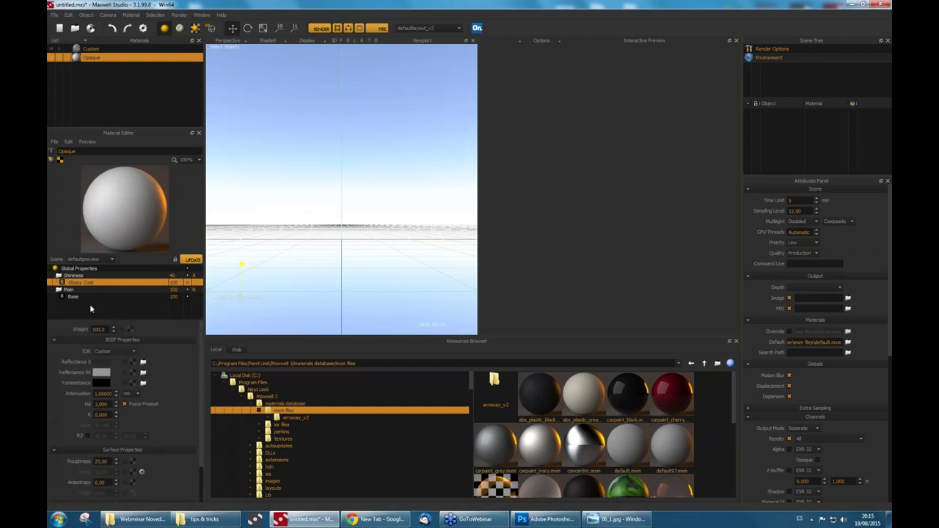
scroll(181, 380, "down", 2)
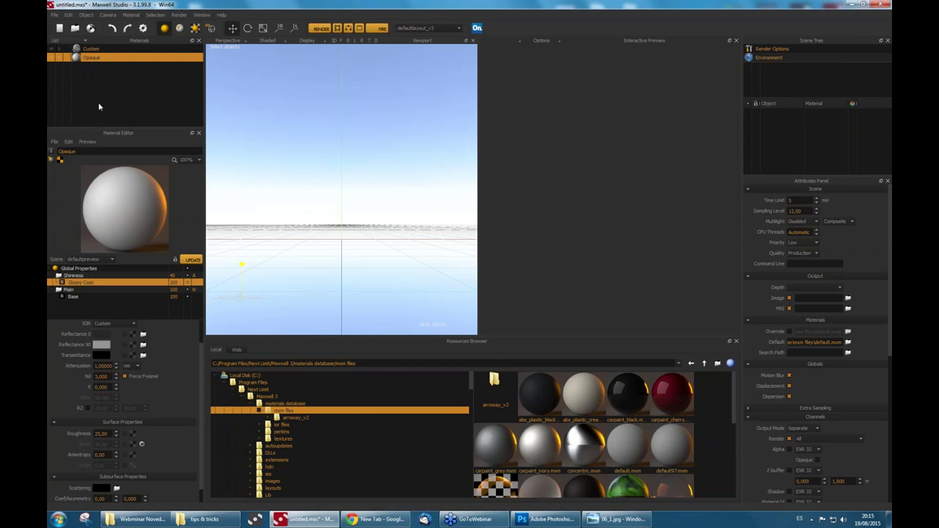
right_click(107, 66)
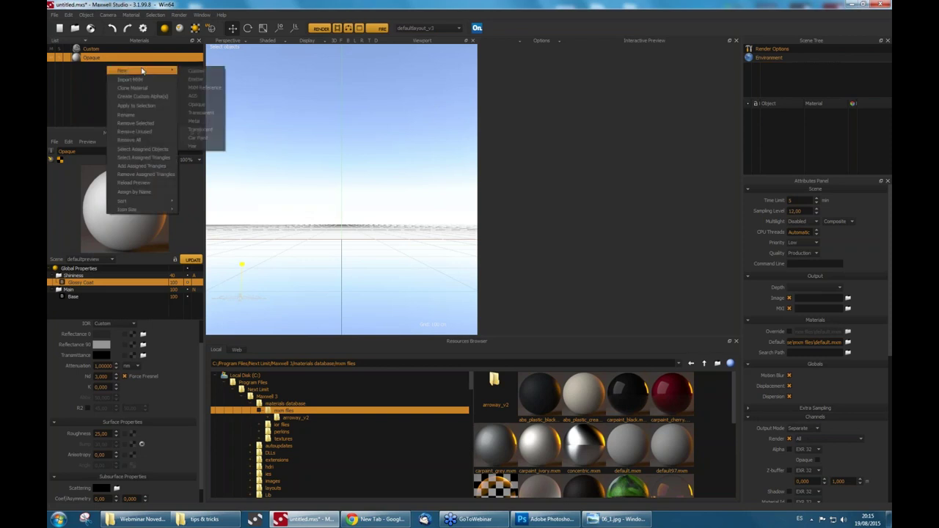
left_click(199, 101)
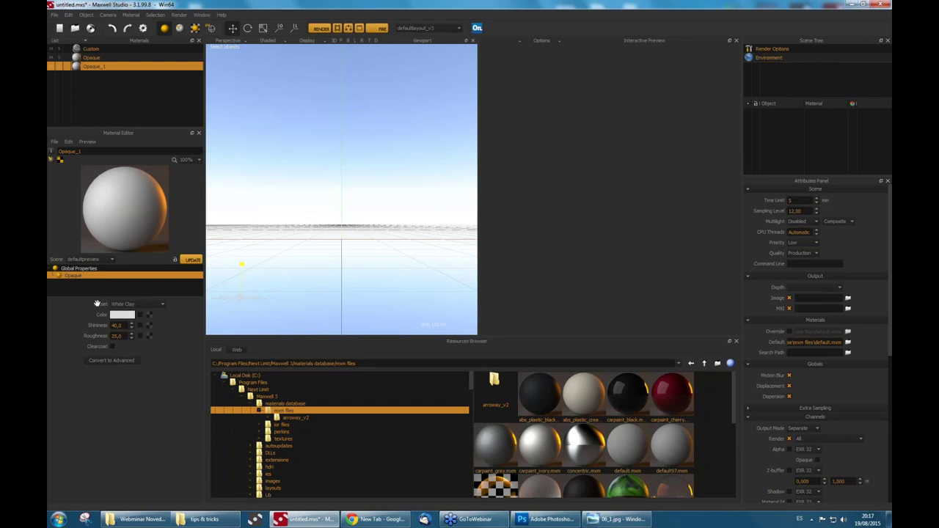
Switch back to Windows Photo Viewer and page through the tip slides from 06_1.jpg around to the title slide.
left_click(629, 519)
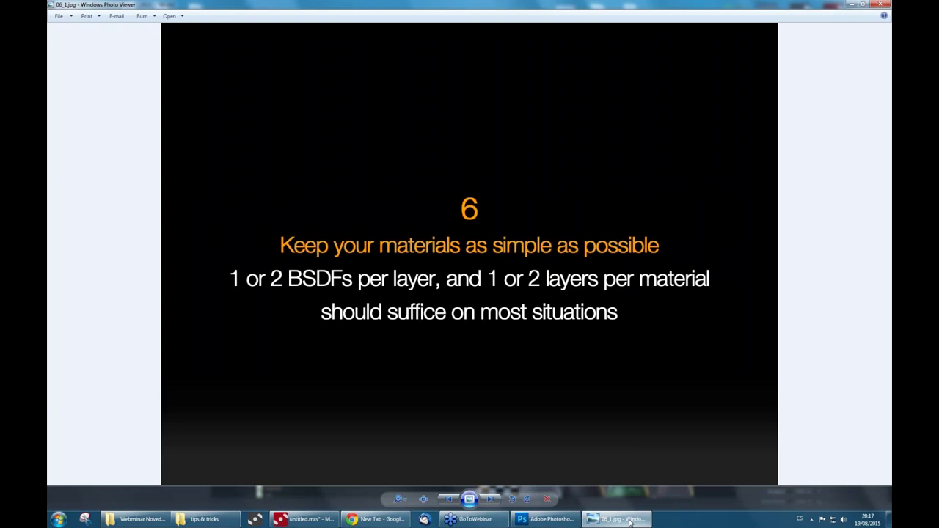
key("Right")
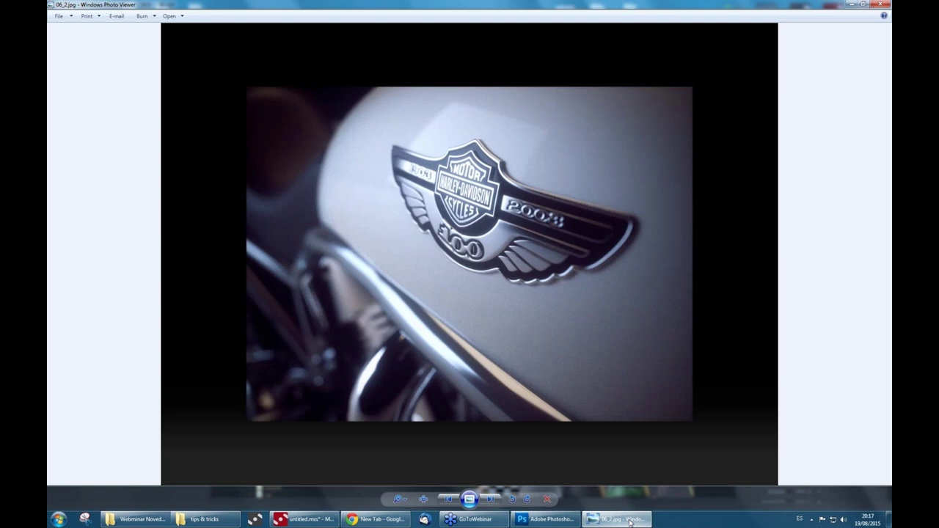
key("Right")
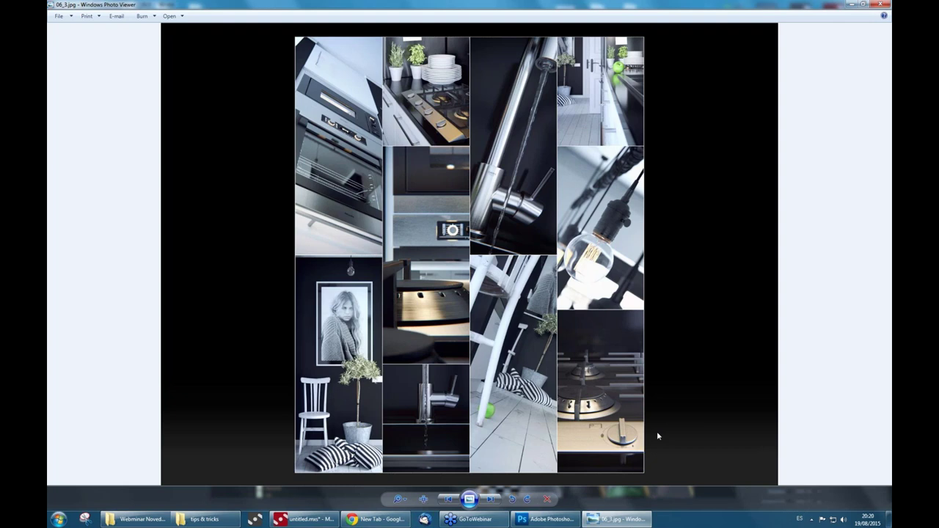
key("Right")
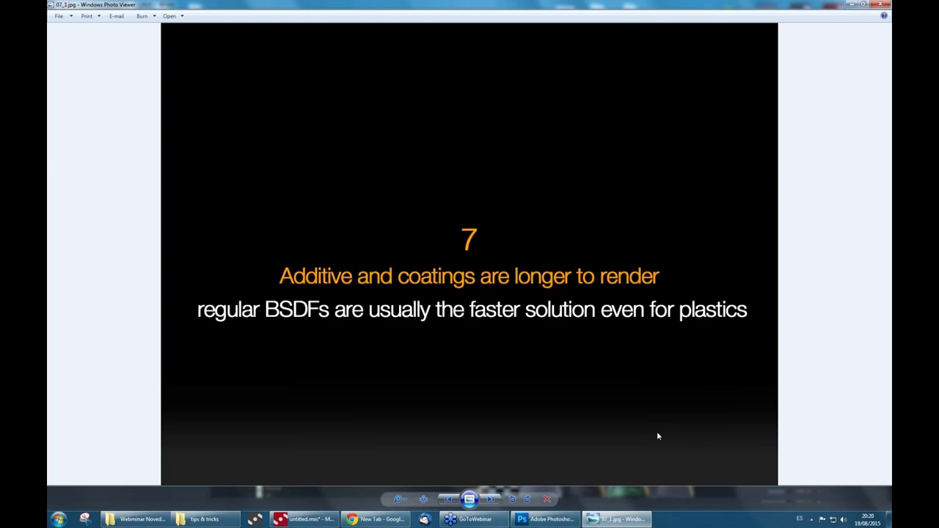
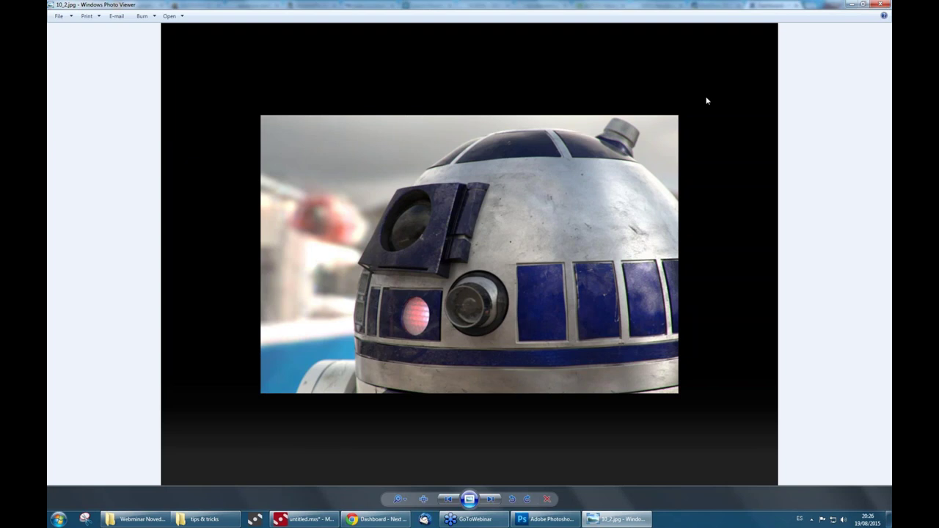
key("Right")
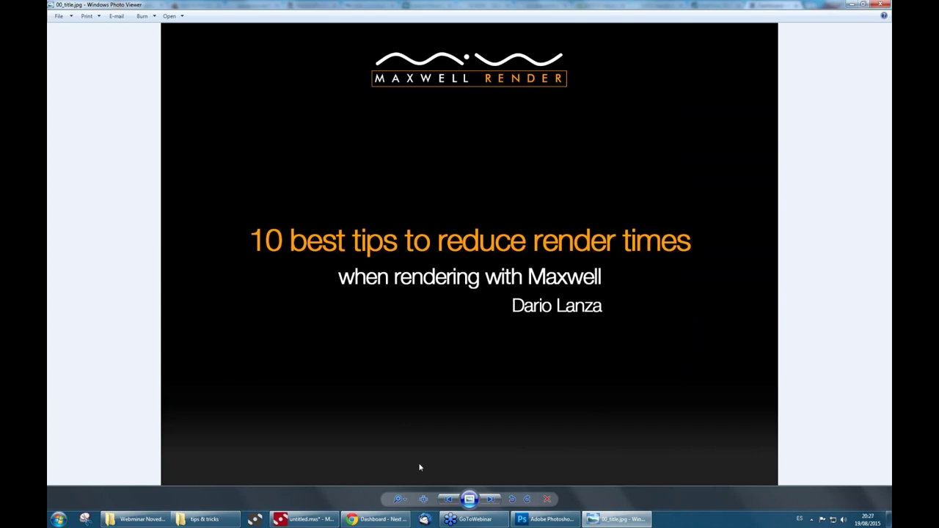
Go up from the tips & tricks folder to Webminar Novedge Aug 2015, and reposition and widen its window.
mouse_move(327, 517)
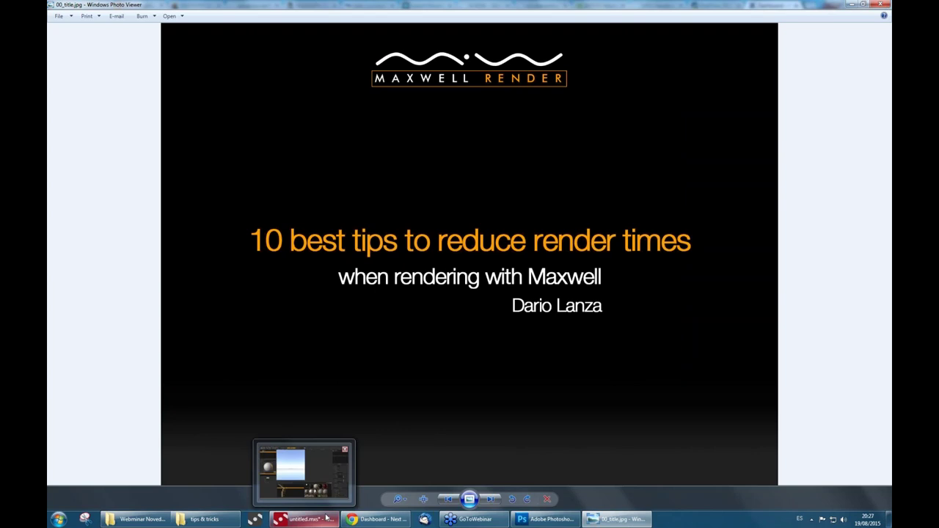
mouse_move(221, 522)
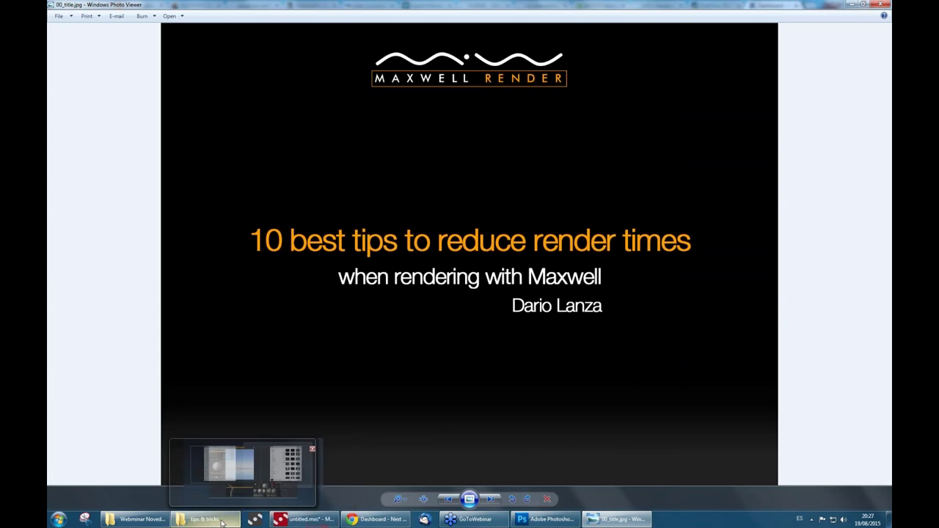
left_click(233, 470)
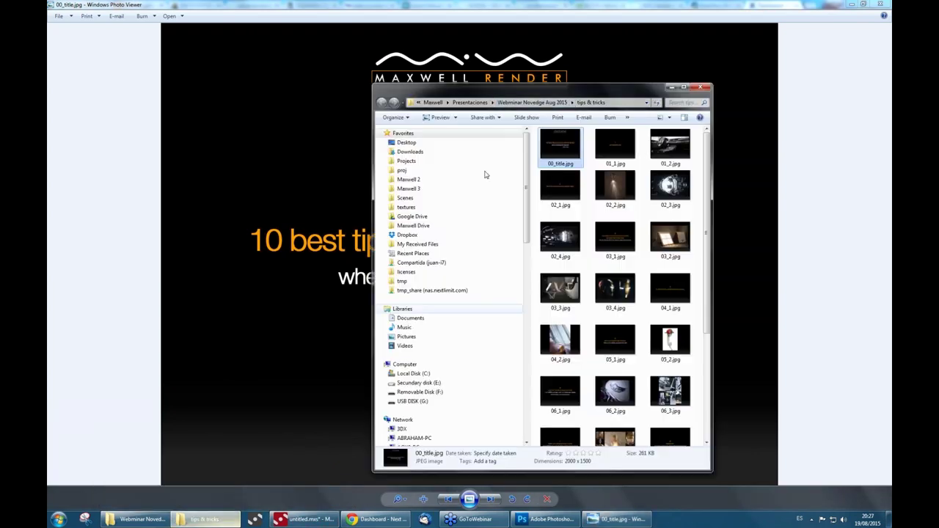
left_click(545, 102)
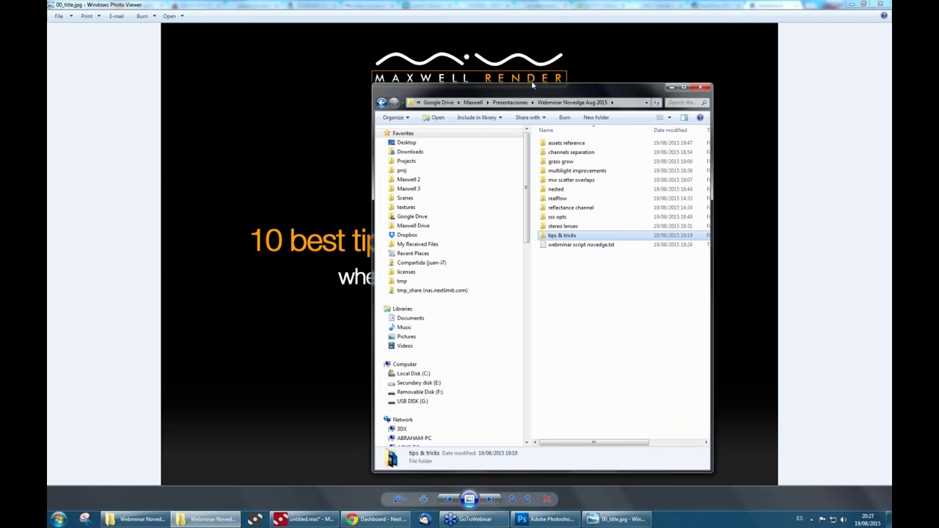
left_click_drag(532, 86, 449, 64)
left_click_drag(639, 184, 700, 184)
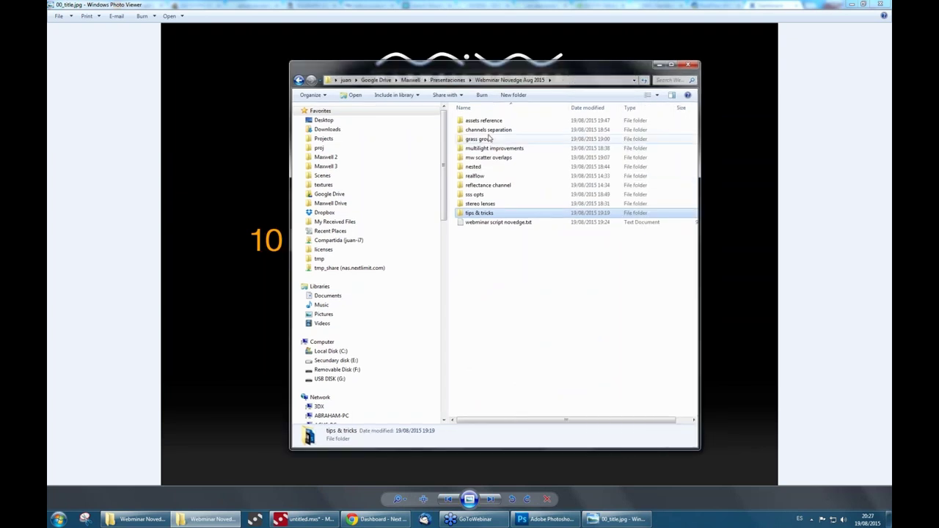
Bring Maxwell Studio forward, return to the Webminar Novedge Aug 2015 folder window and open the sss opts folder.
mouse_move(388, 523)
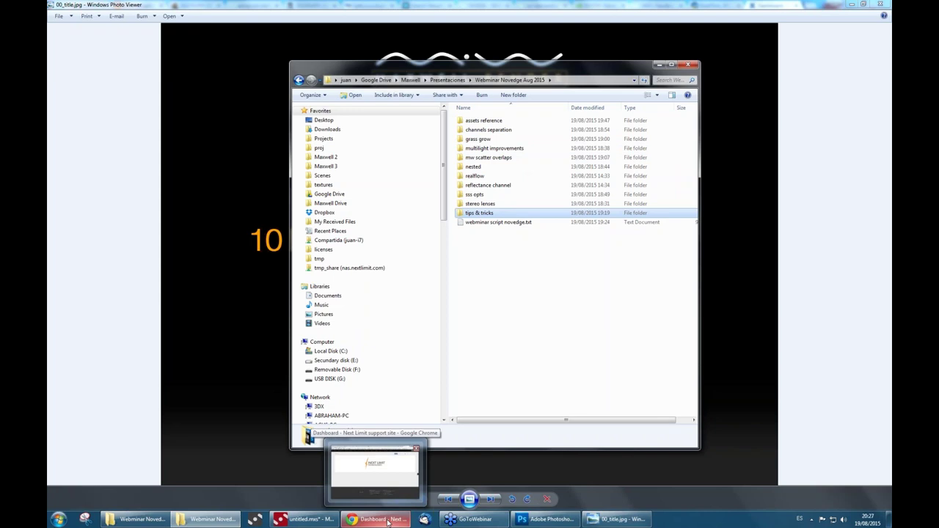
left_click(311, 521)
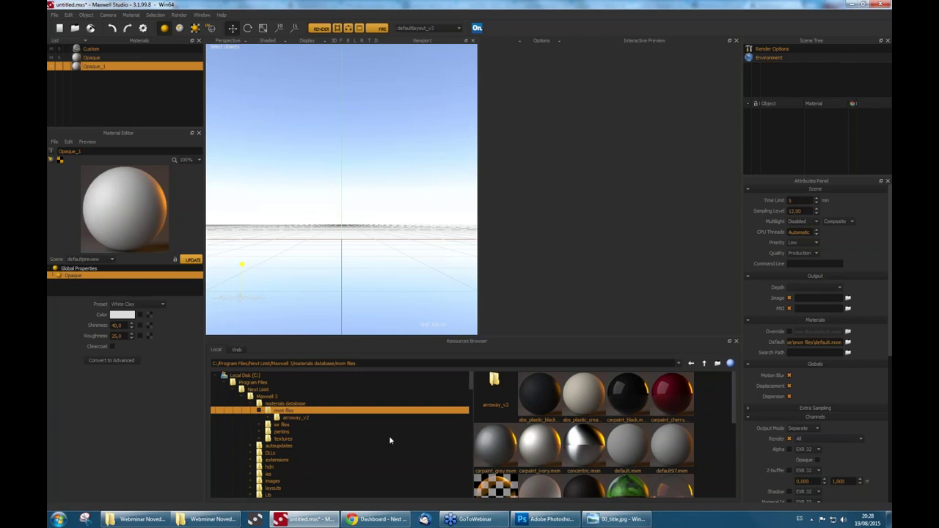
left_click(205, 522)
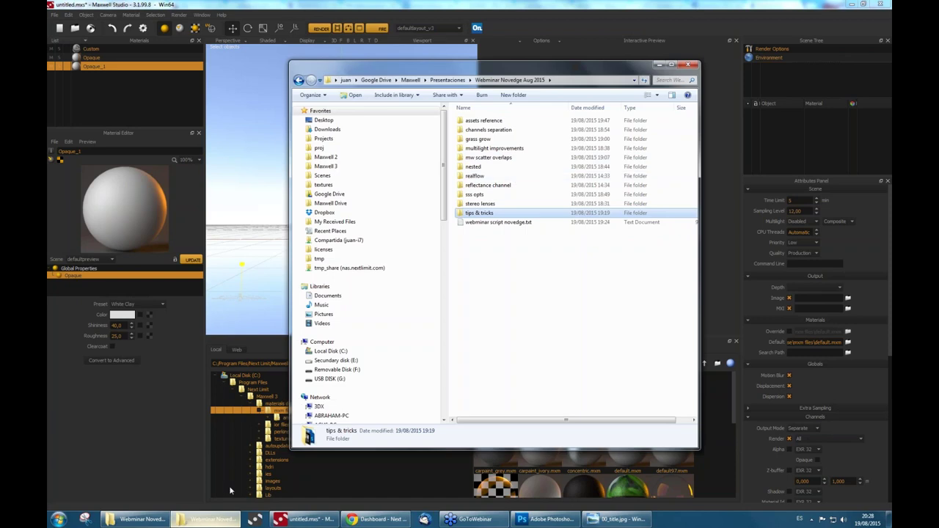
left_click(481, 195)
double_click(475, 195)
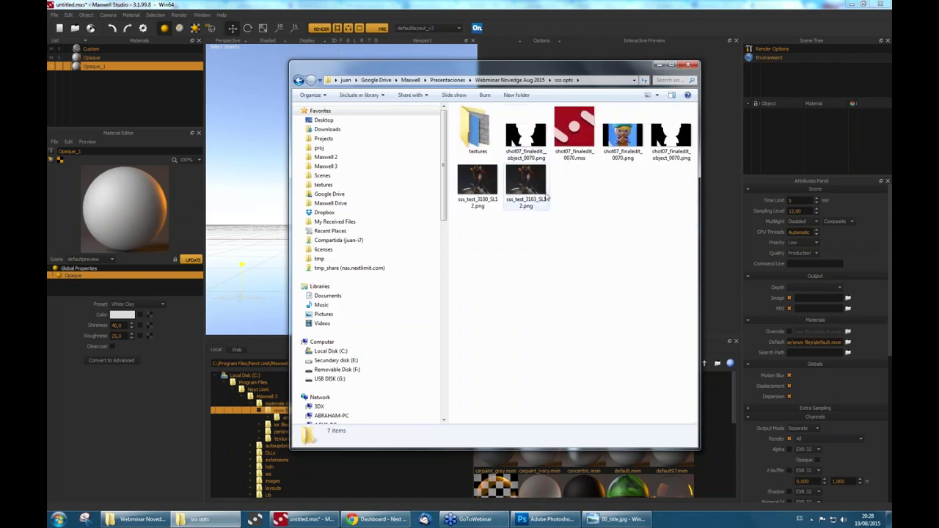
Compare the renders sss_test_3100_SL12.png and sss_test_3103_SL12.png in the image viewer, and close it.
left_click(482, 187)
double_click(482, 187)
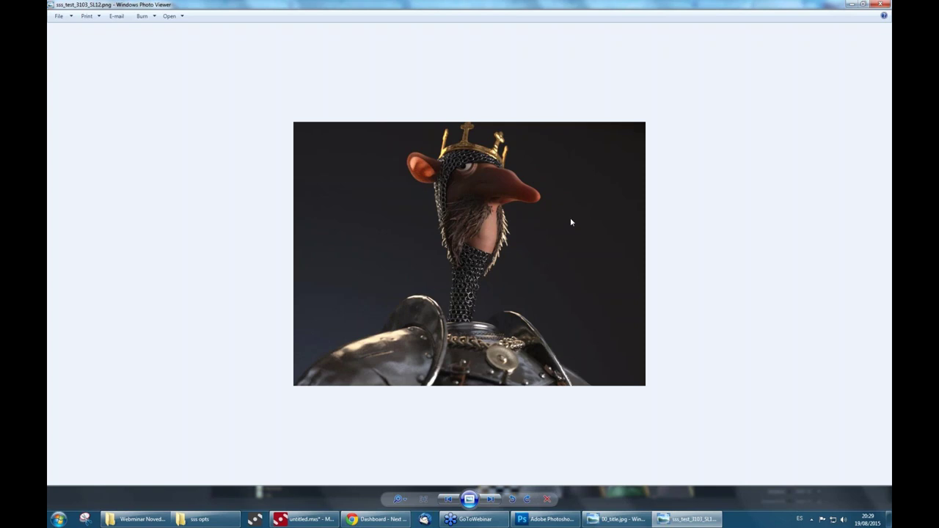
key("Left")
key("Left")
key("Escape")
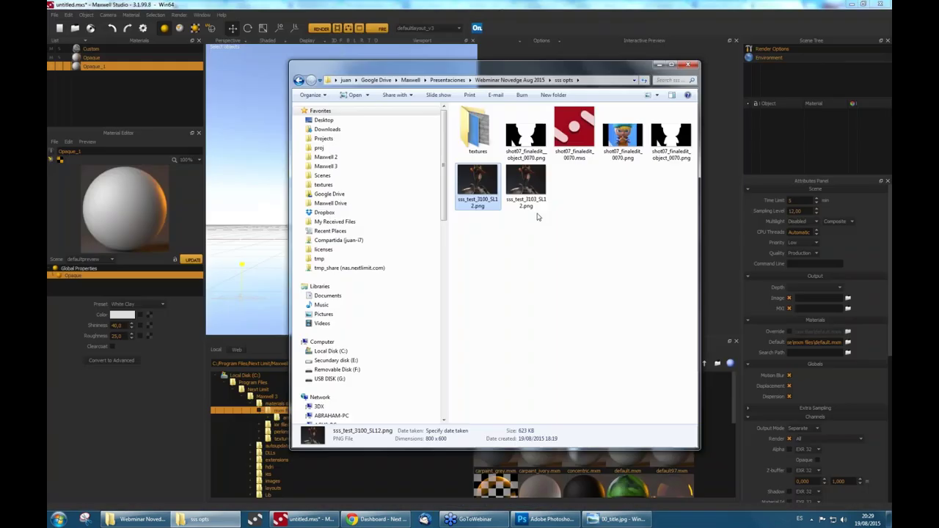
Open the nested folder in Webminar Novedge Aug 2015 and page through its images from bottle1.png to nested_dielectrics_scheme1.png.
left_click(513, 82)
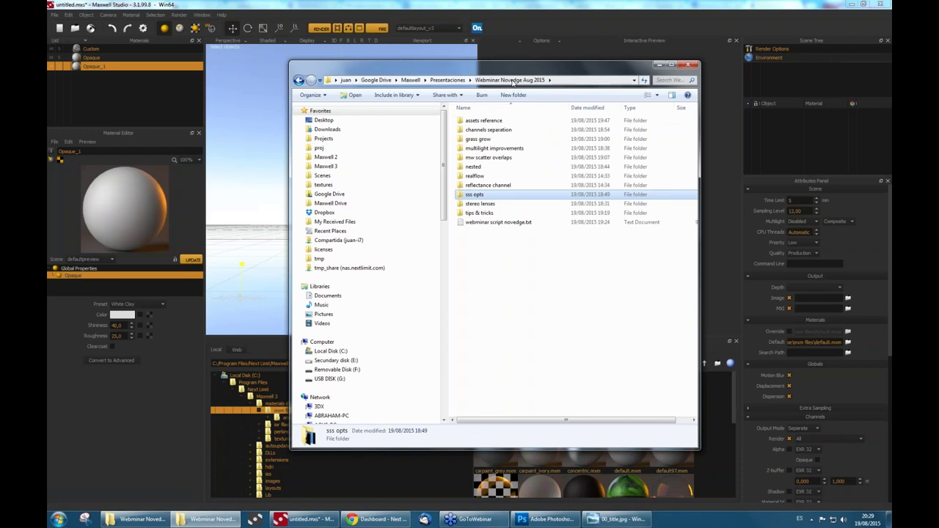
double_click(481, 168)
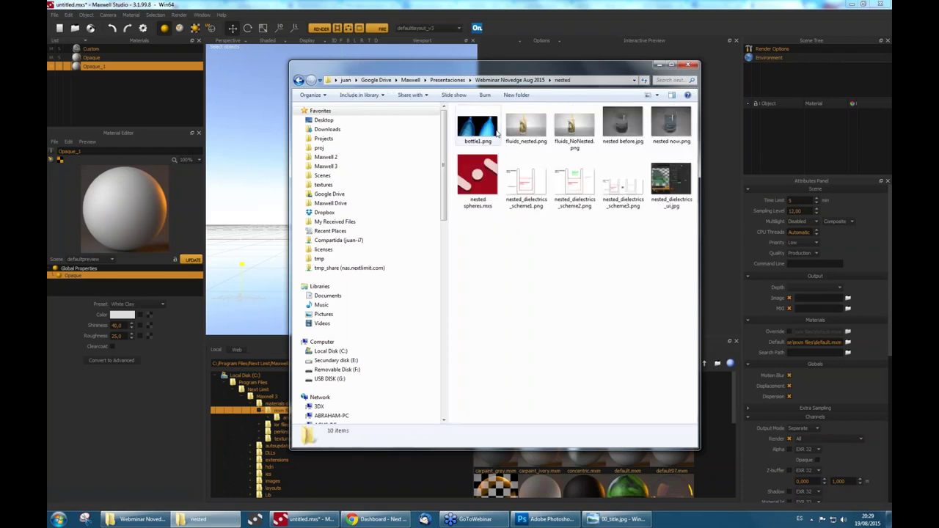
left_click(495, 132)
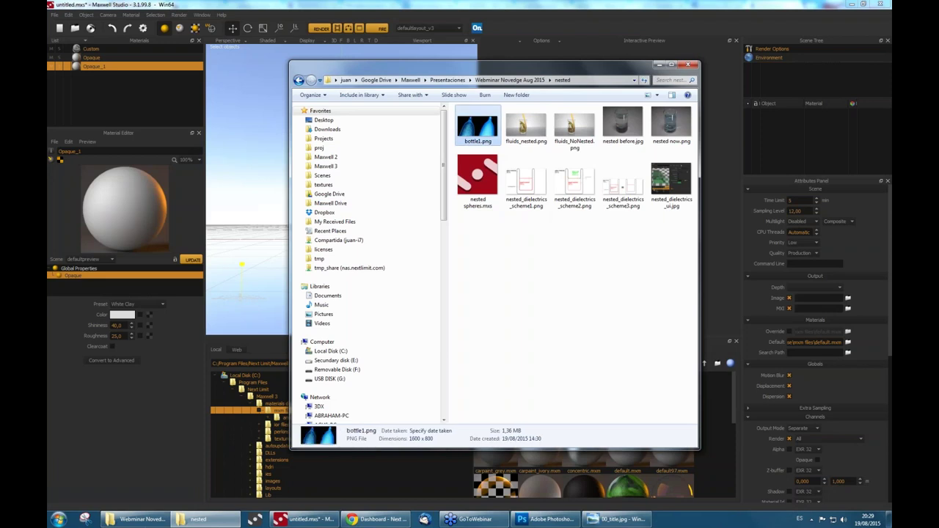
double_click(477, 129)
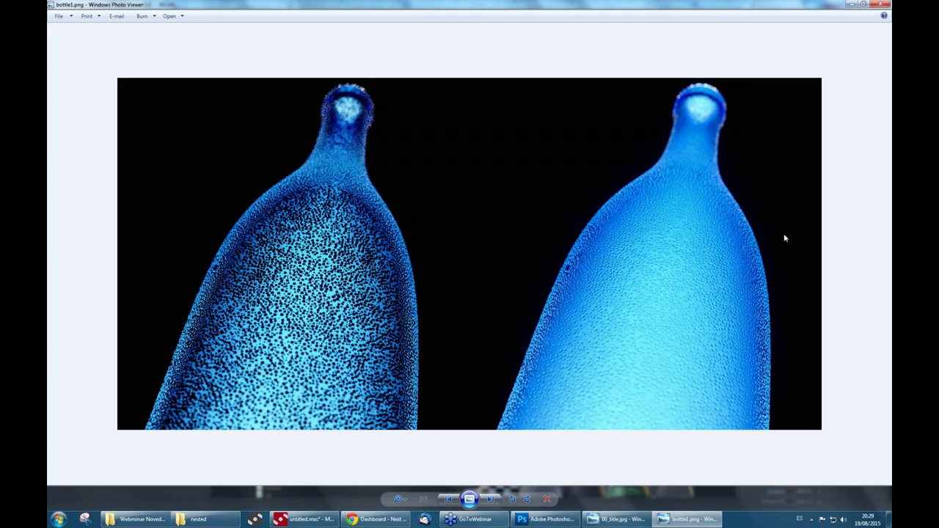
key("Right")
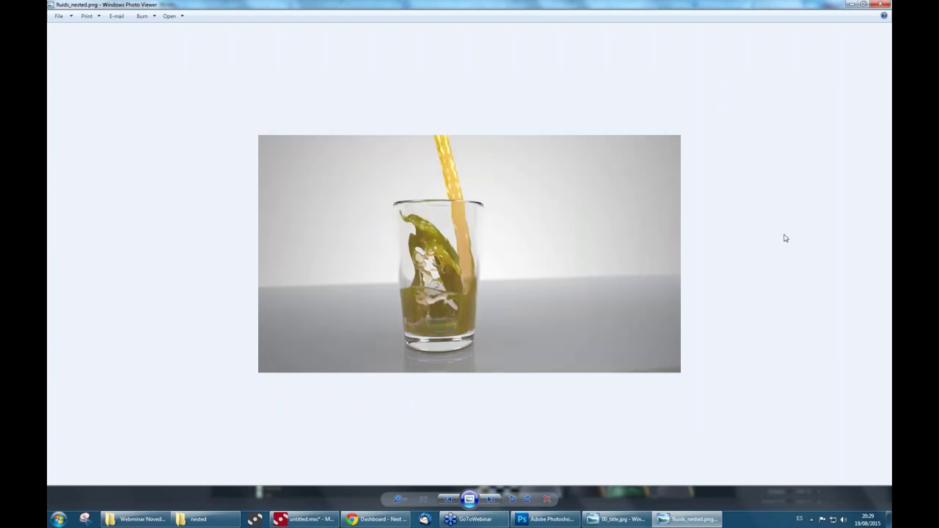
key("Right")
key("Right")
key("Right")
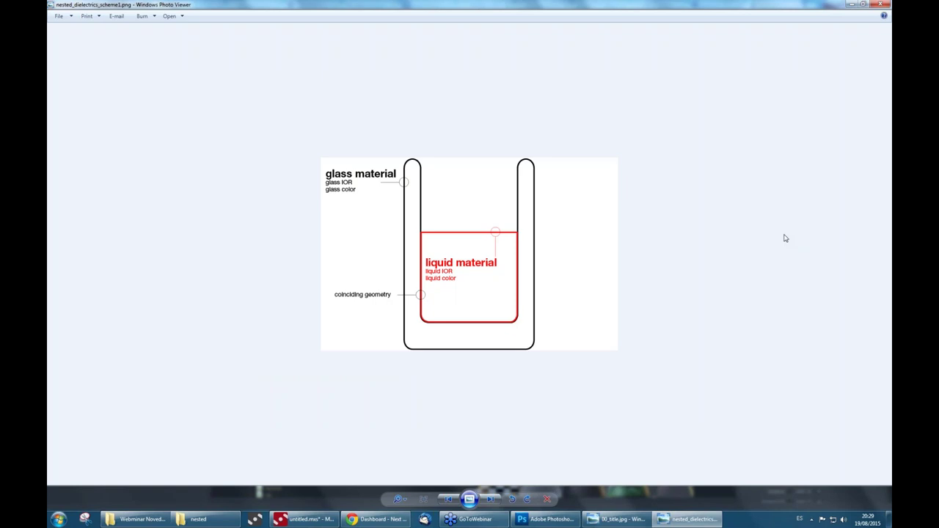
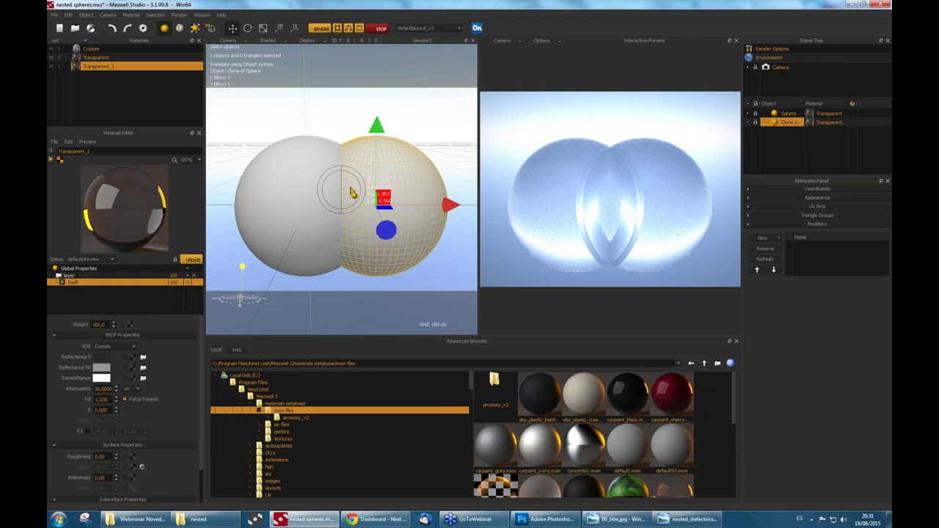
Check the global properties of the Transparent material, and set the Nested Priority of Transparent_1 to 1.
left_click(100, 58)
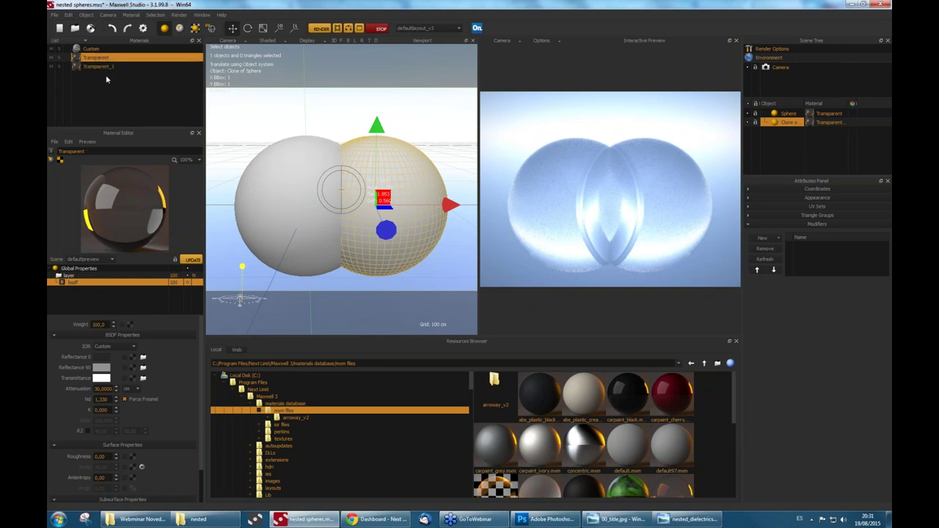
left_click(104, 270)
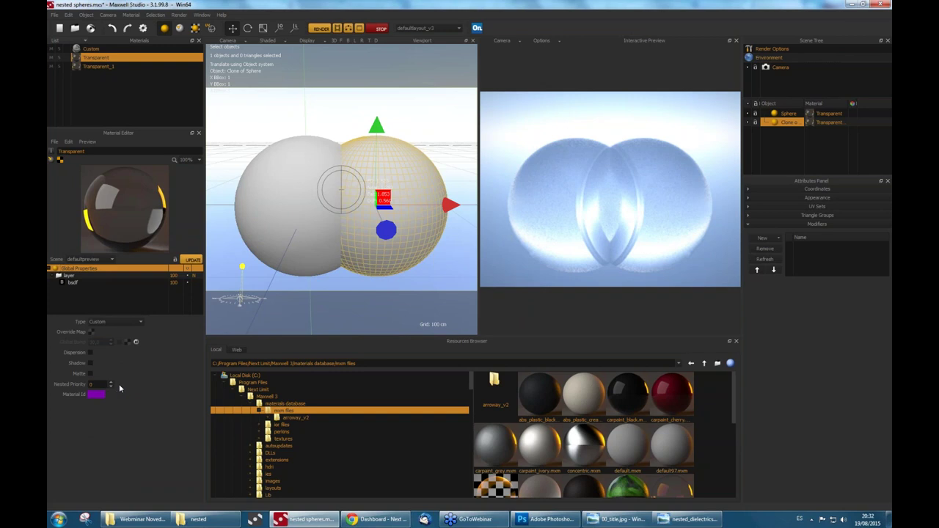
left_click(101, 67)
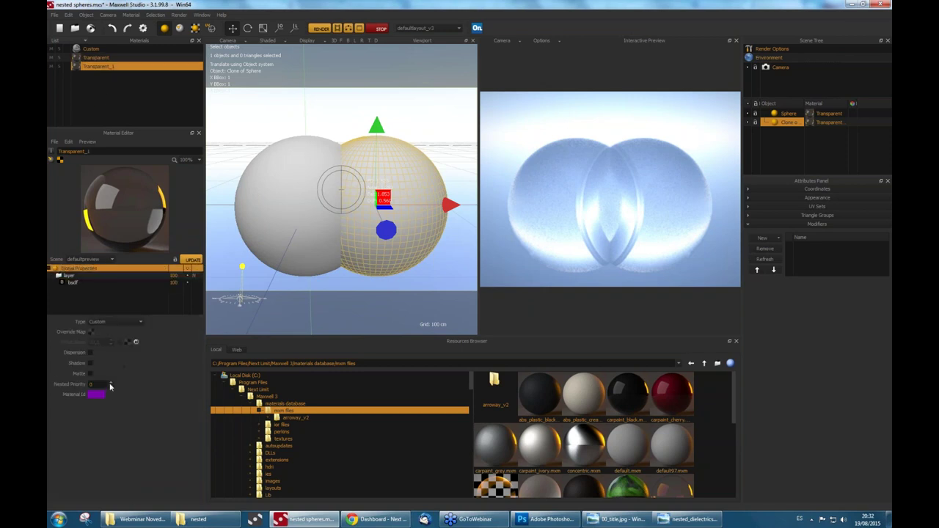
left_click(110, 385)
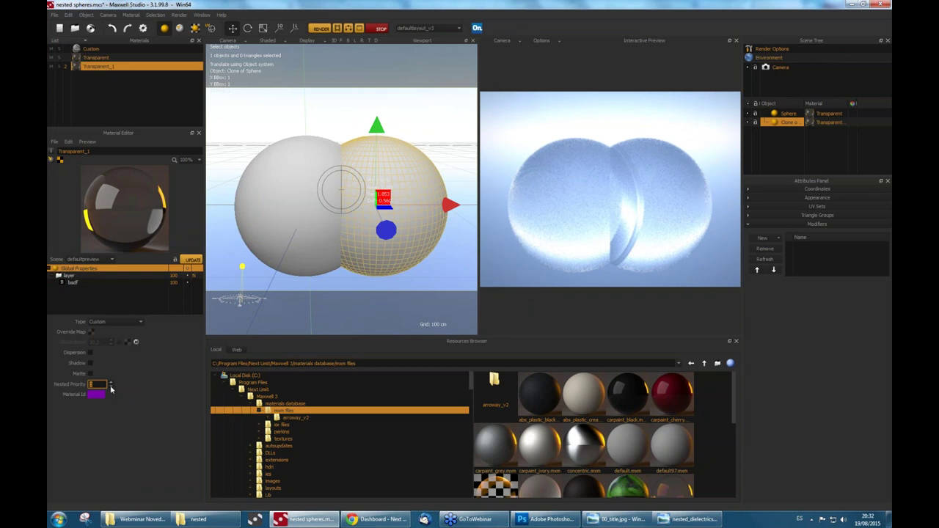
left_click(111, 388)
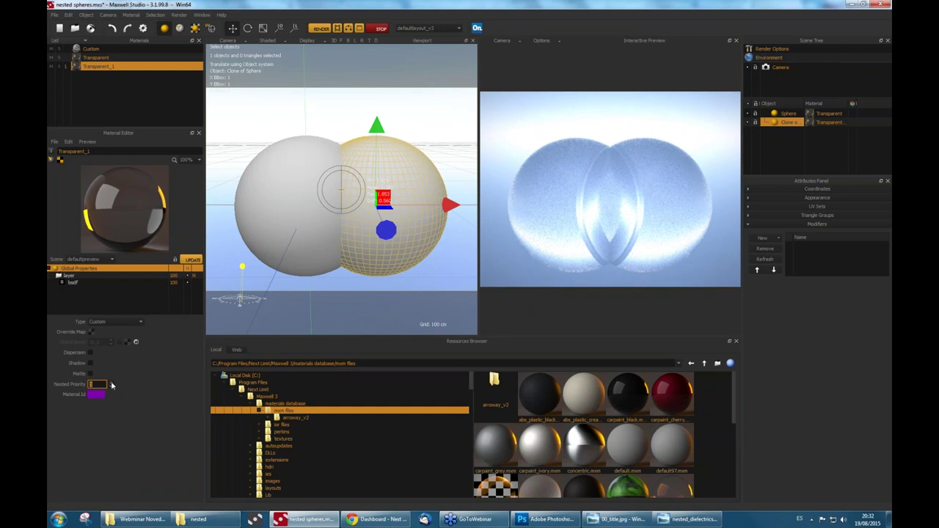
left_click(110, 385)
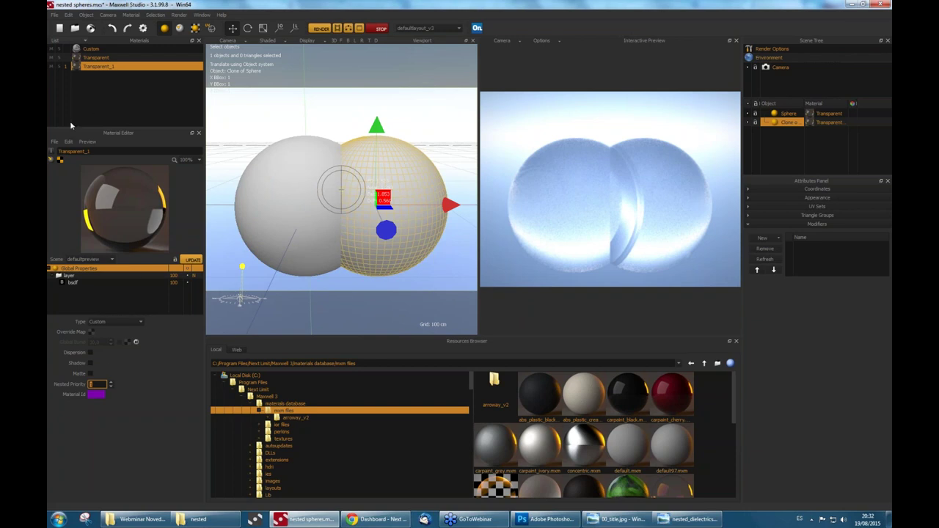
Set the Nested Priority of the Transparent material to 2 and stop the interactive preview render.
left_click(99, 58)
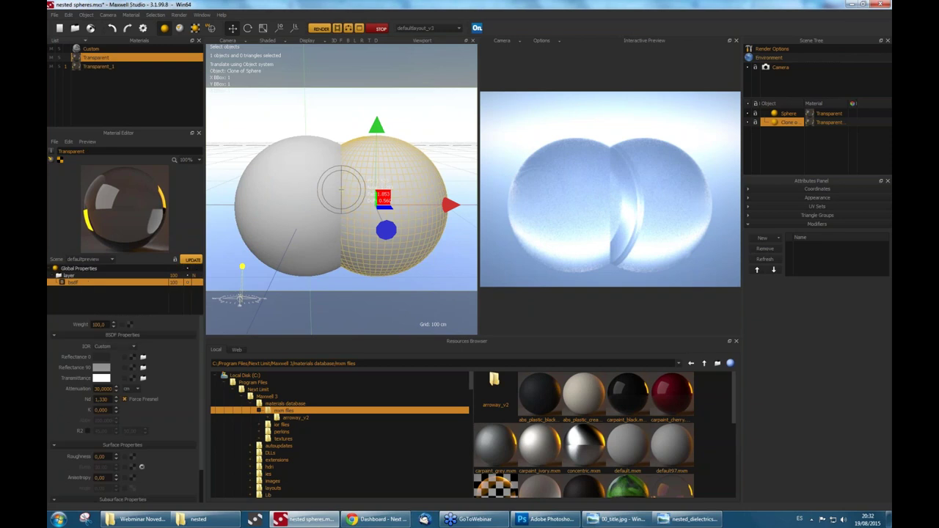
left_click(87, 269)
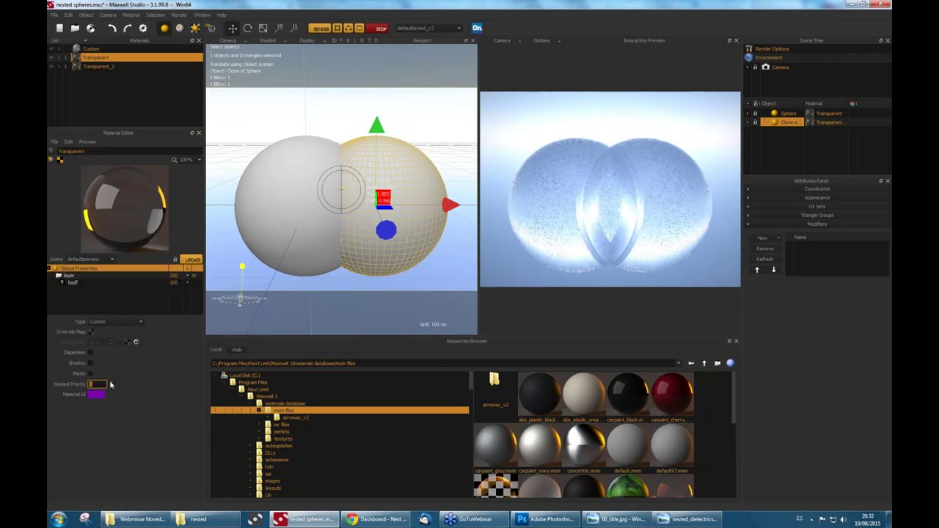
double_click(109, 384)
left_click(112, 385)
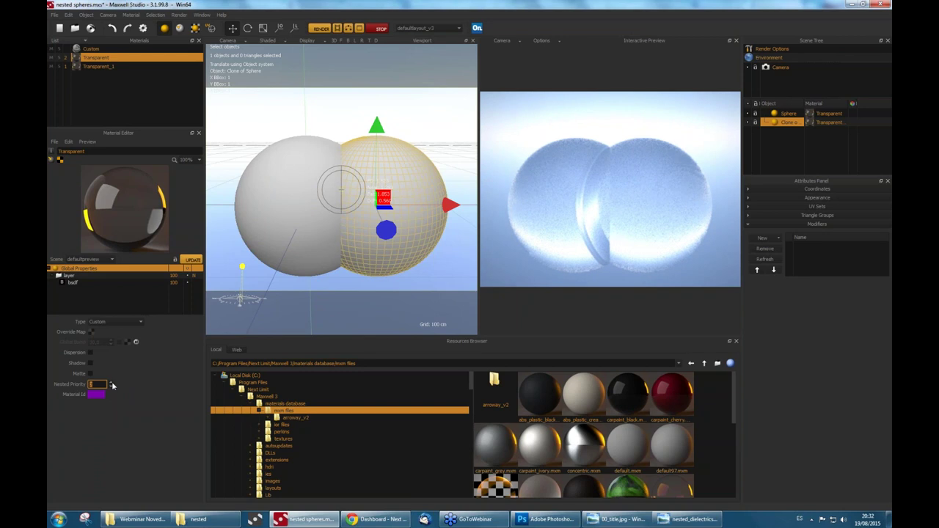
left_click(380, 28)
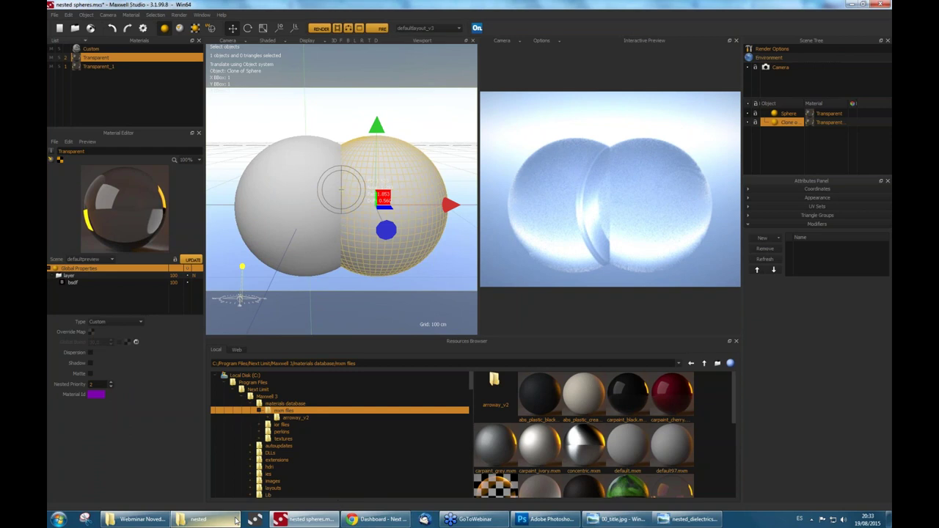
Return to the nested folder window and compare fluids_NoNested.png with fluids_nested.png in the image viewer.
mouse_move(236, 519)
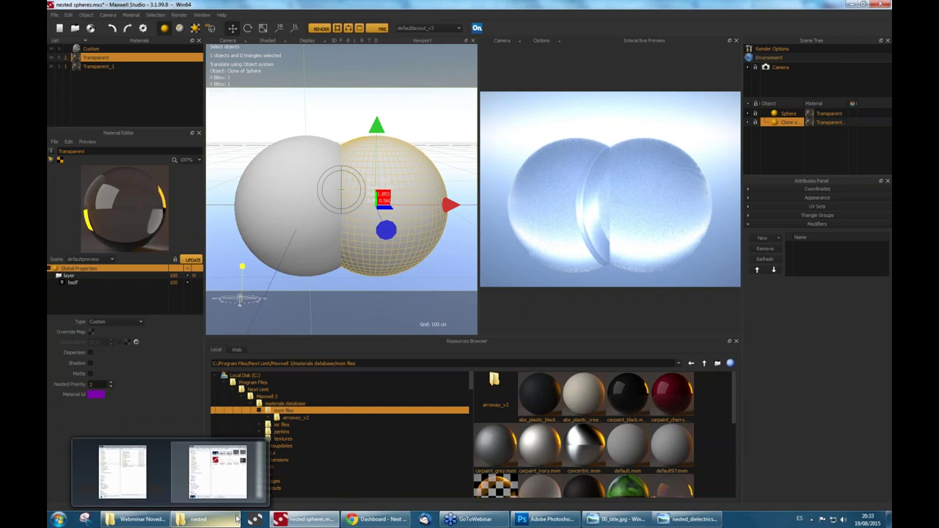
left_click(689, 518)
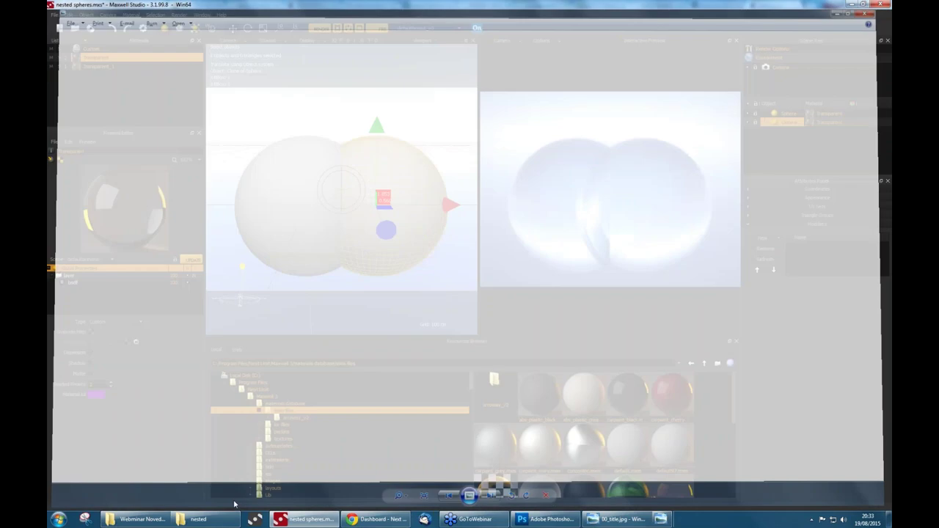
left_click(290, 484)
left_click(567, 125)
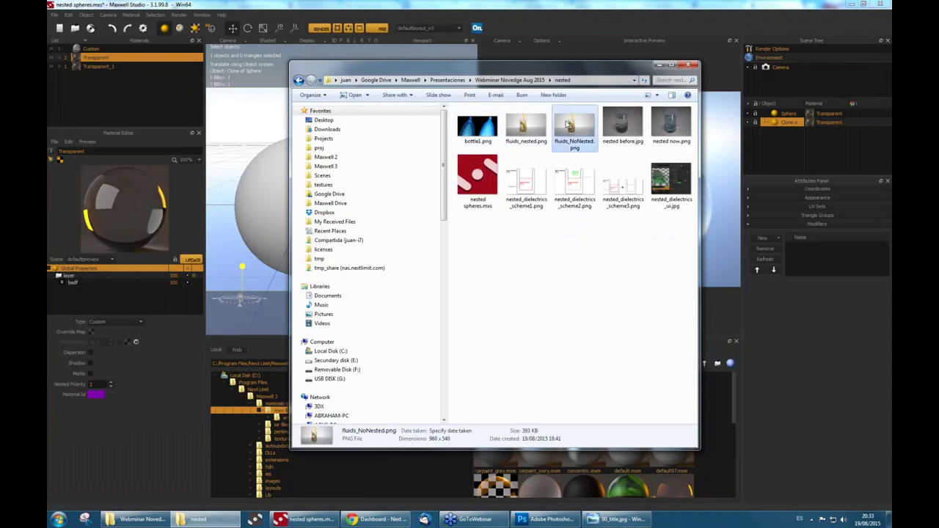
double_click(567, 125)
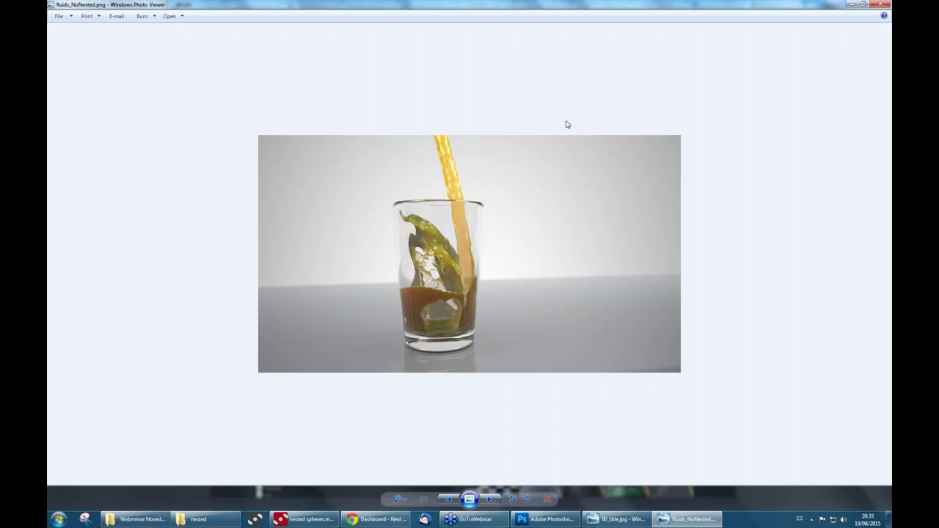
key("Right")
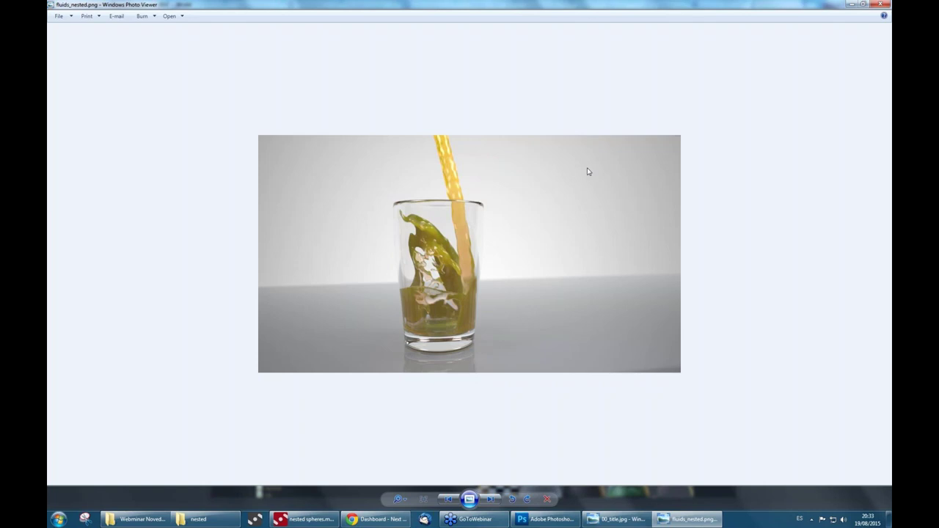
Compare nested before.jpg with nested now.png, view nested_dielectrics_scheme1.png, and close the image viewer.
key("Right")
key("Right")
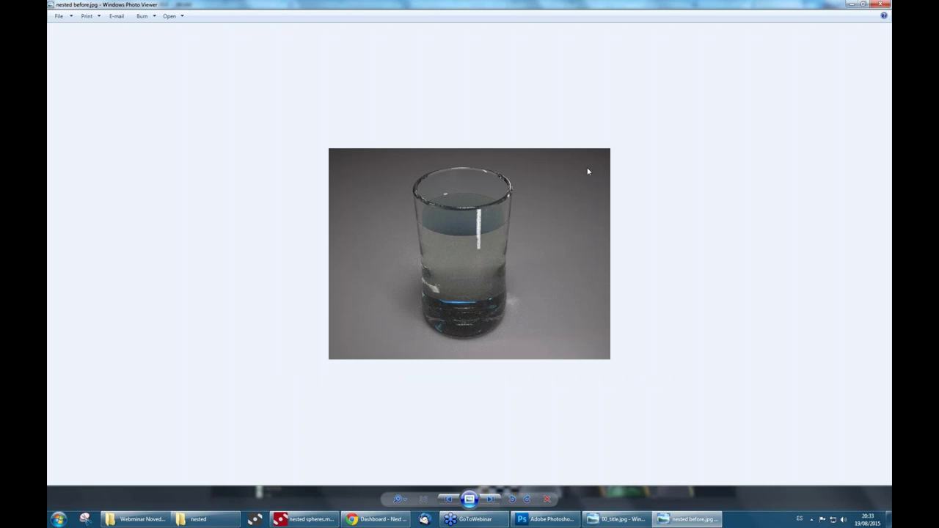
key("Right")
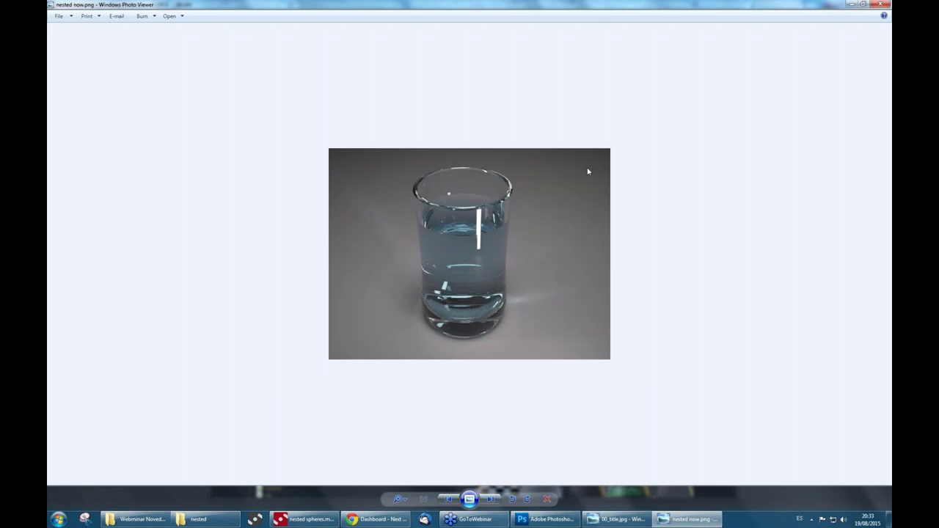
key("Right")
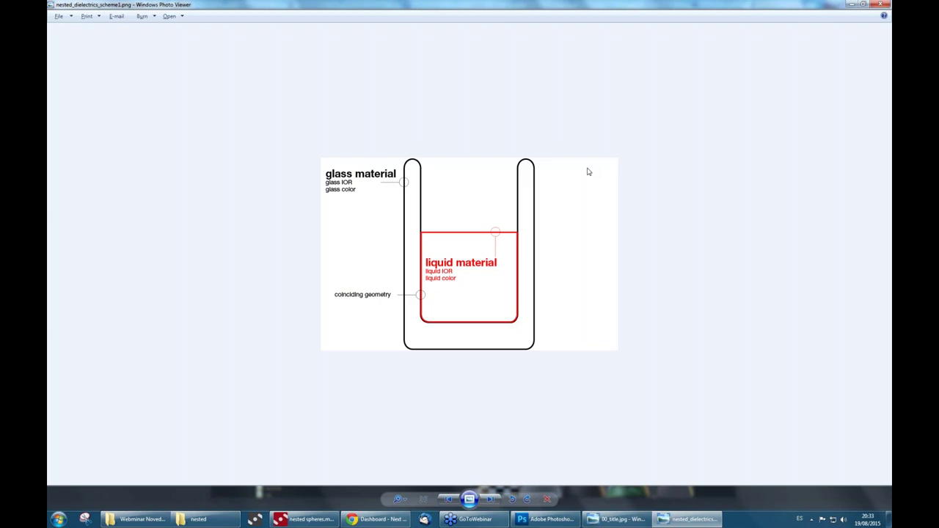
key("Escape")
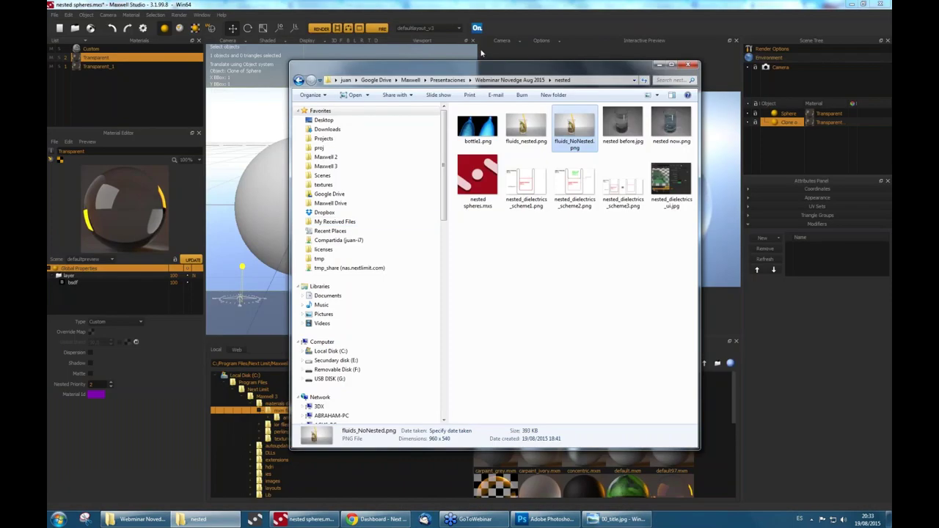
Launch Maxwell Render and open the multilight improvements folder inside Webminar Novedge Aug 2015.
left_click(510, 79)
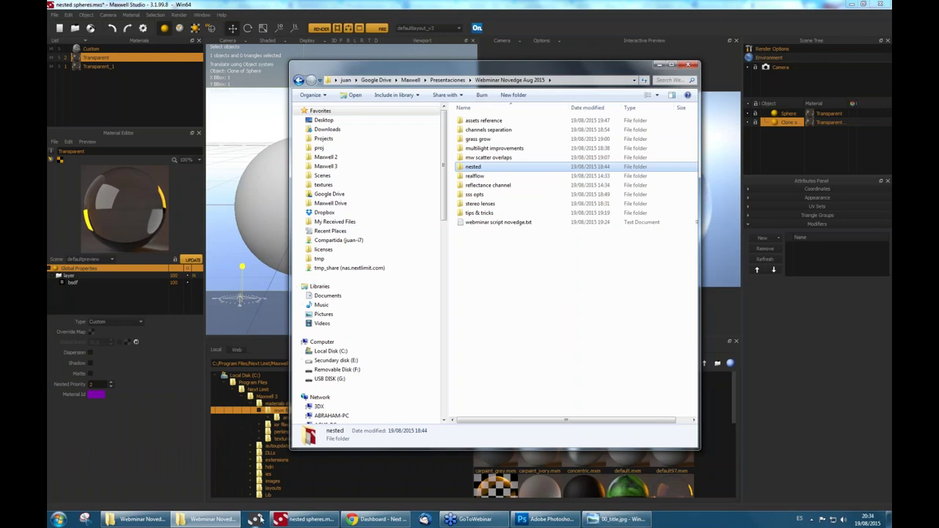
left_click(256, 519)
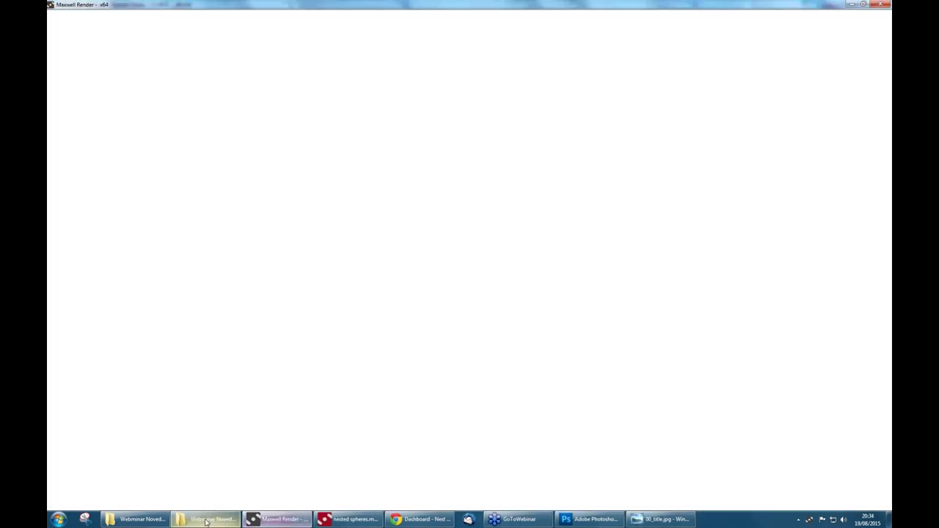
left_click(198, 521)
left_click(218, 472)
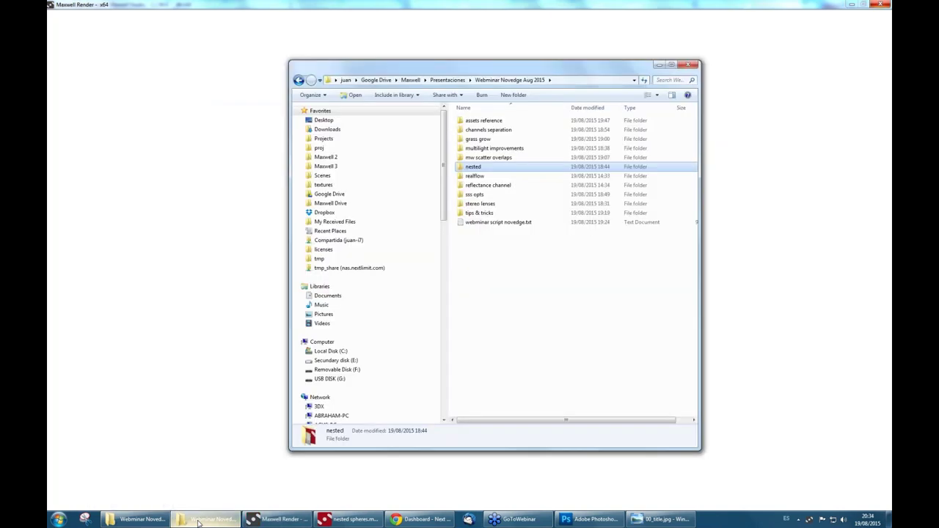
double_click(486, 150)
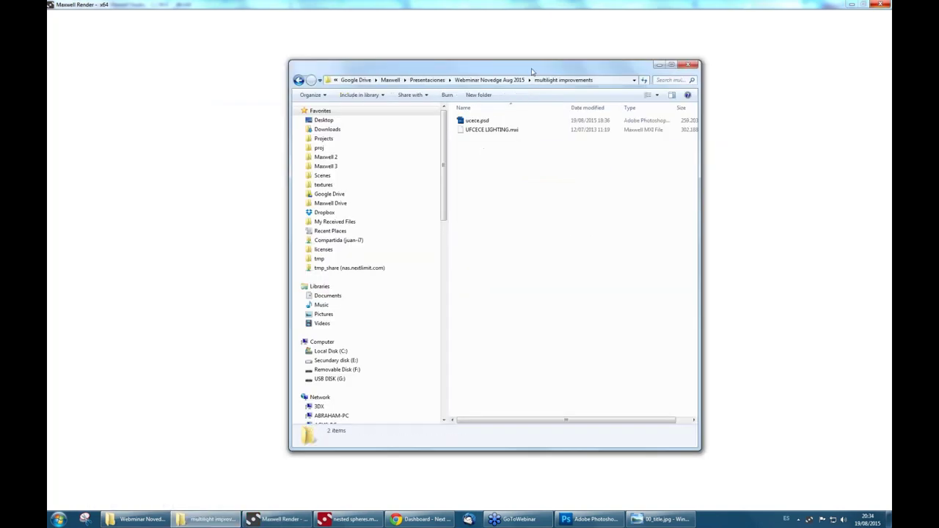
Move the folder window aside, load UFCECE LIGHTING.mxi into Maxwell Render, and bring the renderer to the front.
left_click_drag(529, 76, 719, 217)
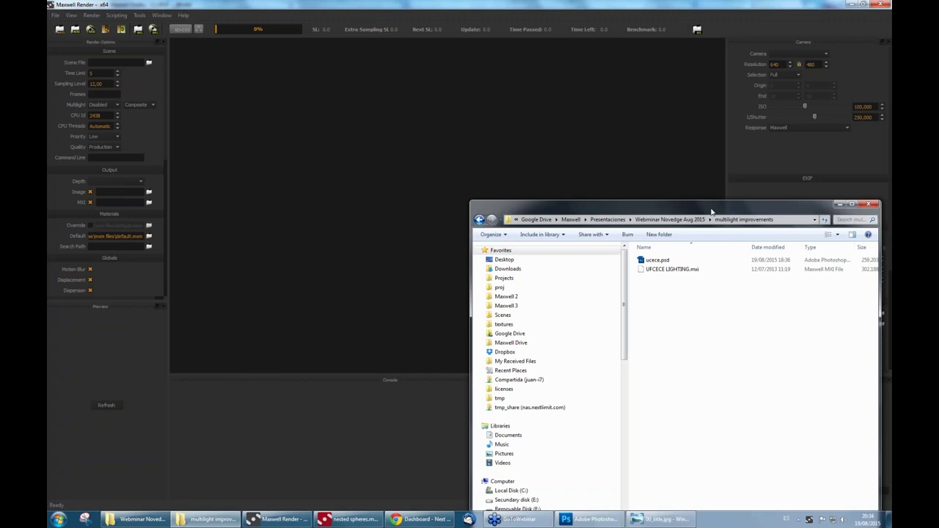
left_click_drag(668, 269, 635, 116)
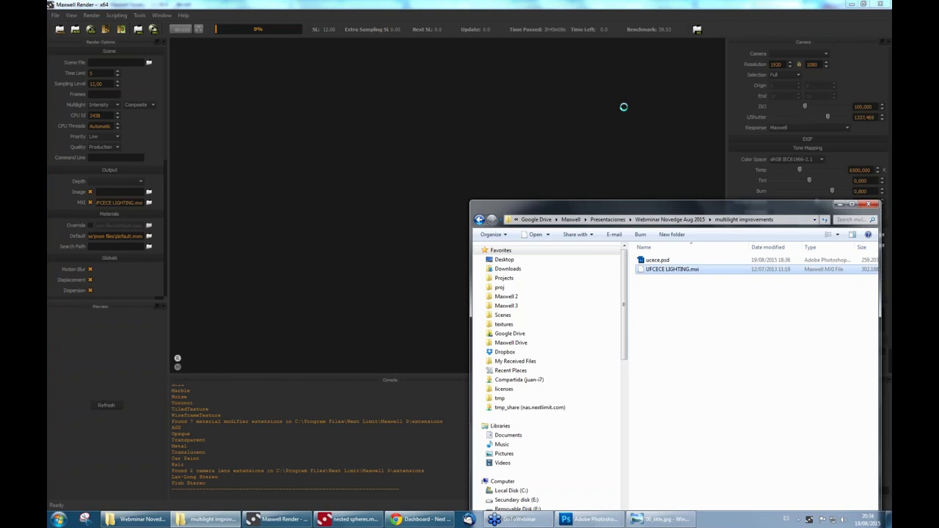
left_click(636, 4)
Raise the first two Multilight emitters of the loaded MXI to about 736 W and 726 W.
scroll(509, 149, "down", 3)
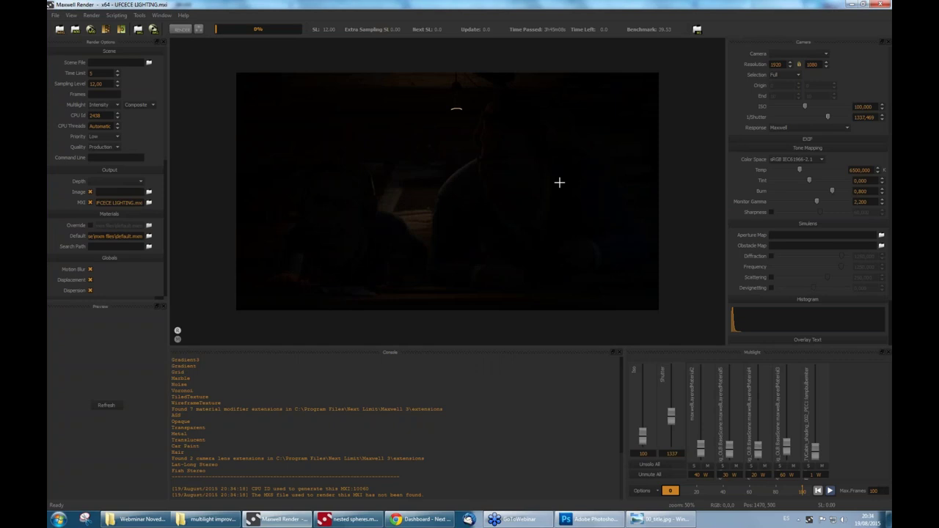
scroll(559, 182, "up", 1)
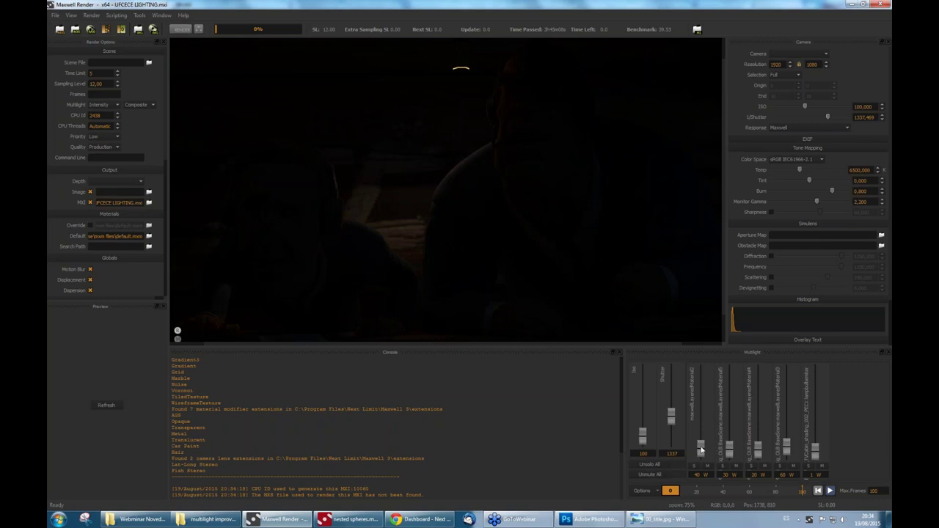
left_click(708, 450)
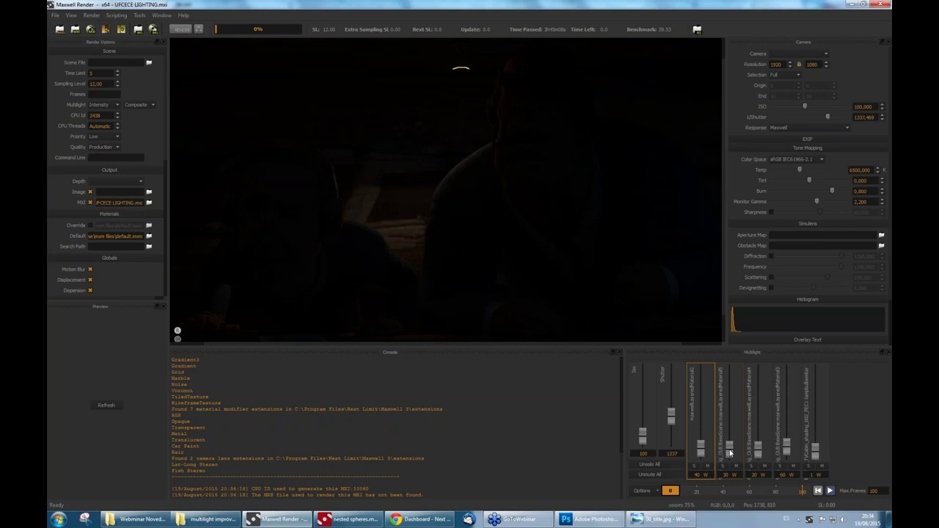
left_click(730, 453)
left_click_drag(730, 440, 724, 409)
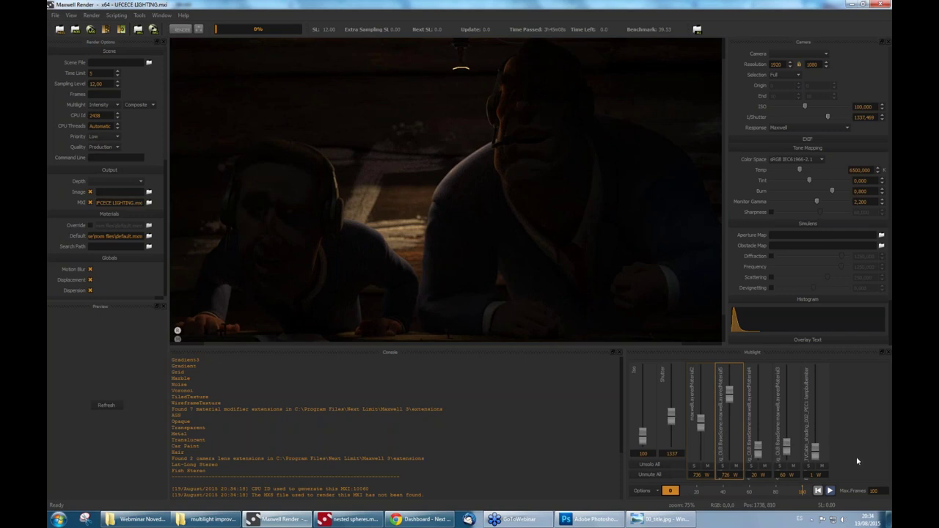
Review the editing commands offered for the Multilight emitters without applying any.
left_click(642, 490)
mouse_move(655, 462)
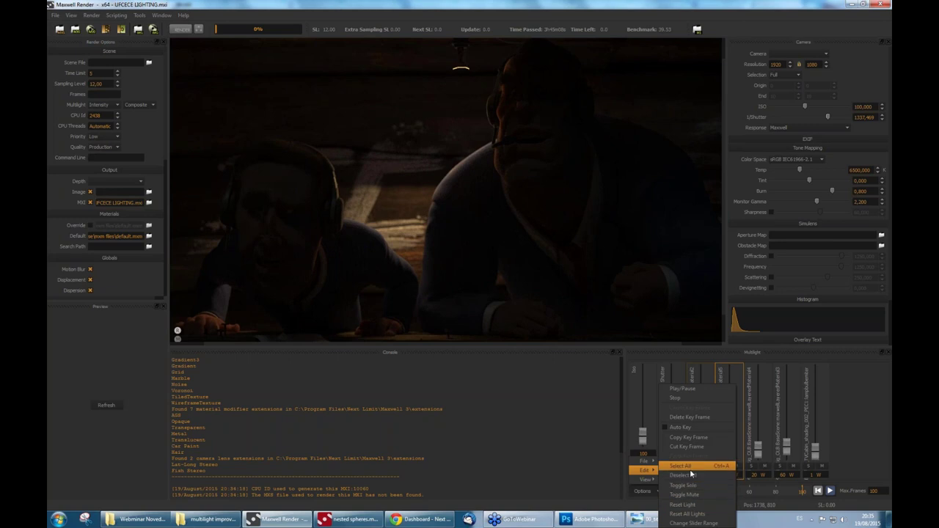
left_click(865, 464)
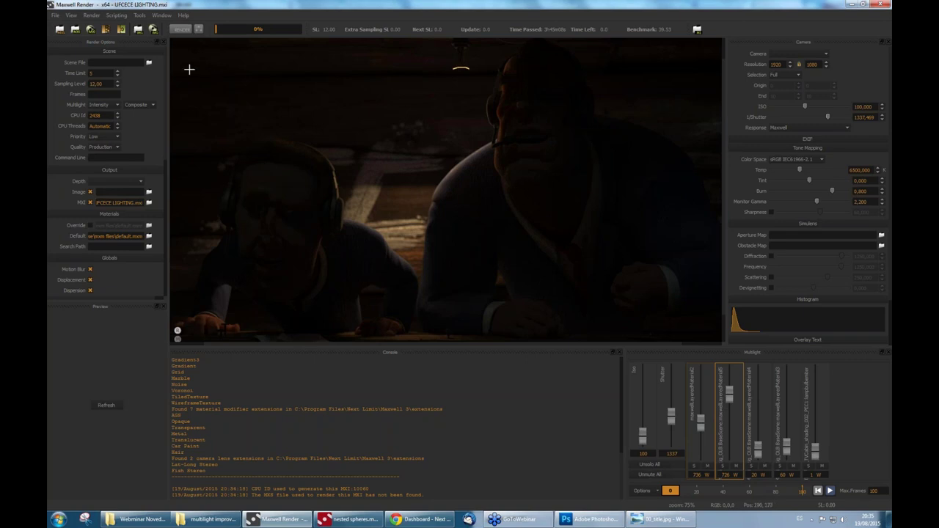
Save the relit image to the Desktop as hello everyone.psd.
left_click(154, 33)
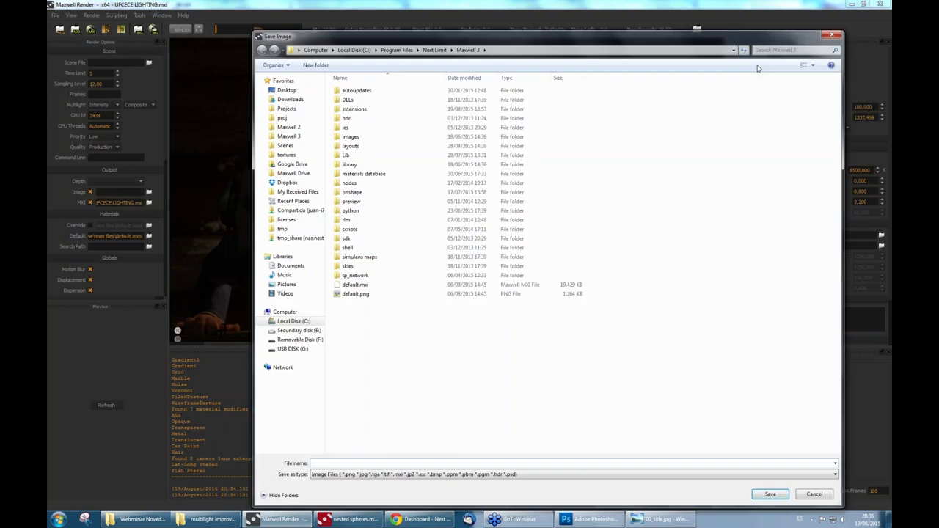
left_click_drag(734, 34, 552, 35)
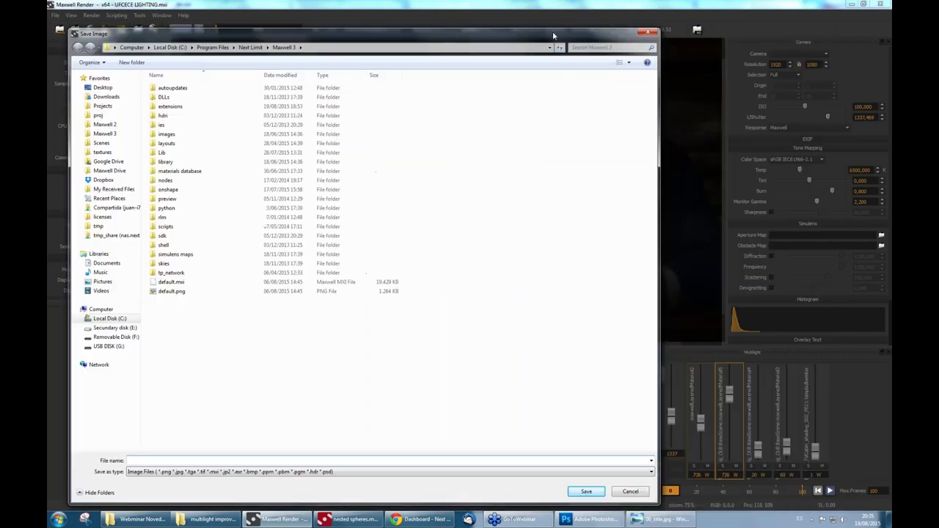
left_click(102, 88)
left_click(186, 461)
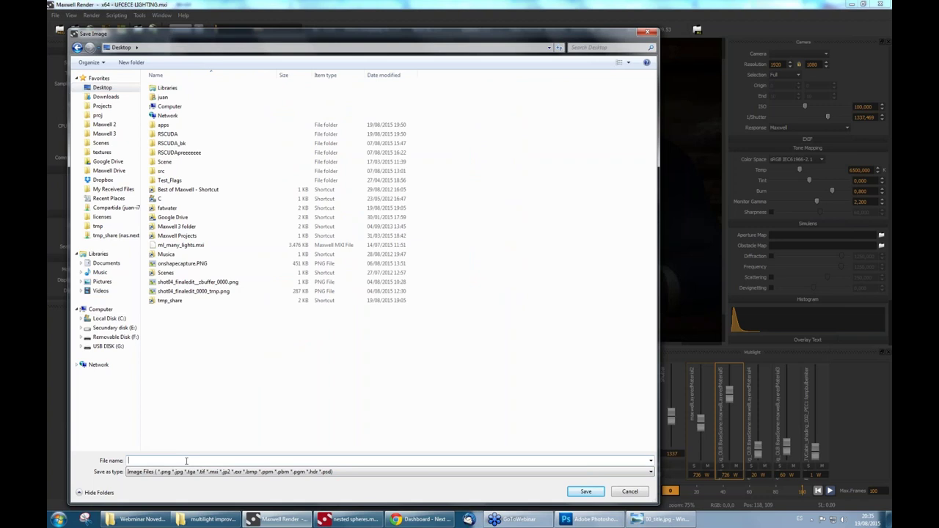
type("hello everyone.psd")
key("Return")
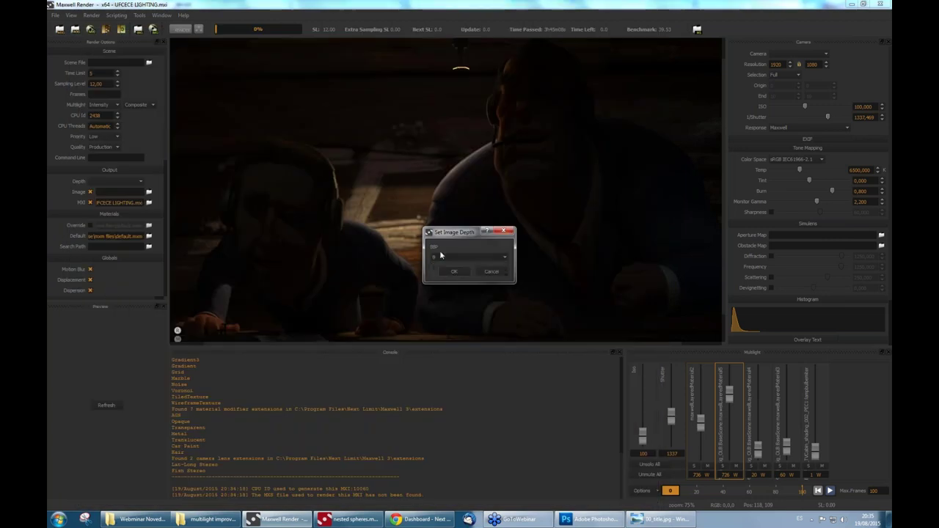
Set the saved image's depth to 32 bits per pixel and embed the channels in the file.
left_click(458, 257)
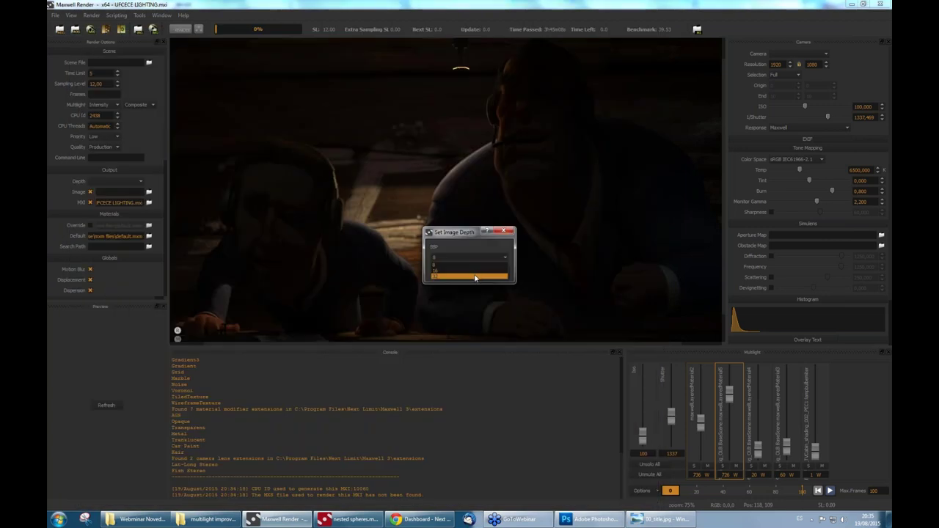
left_click(475, 278)
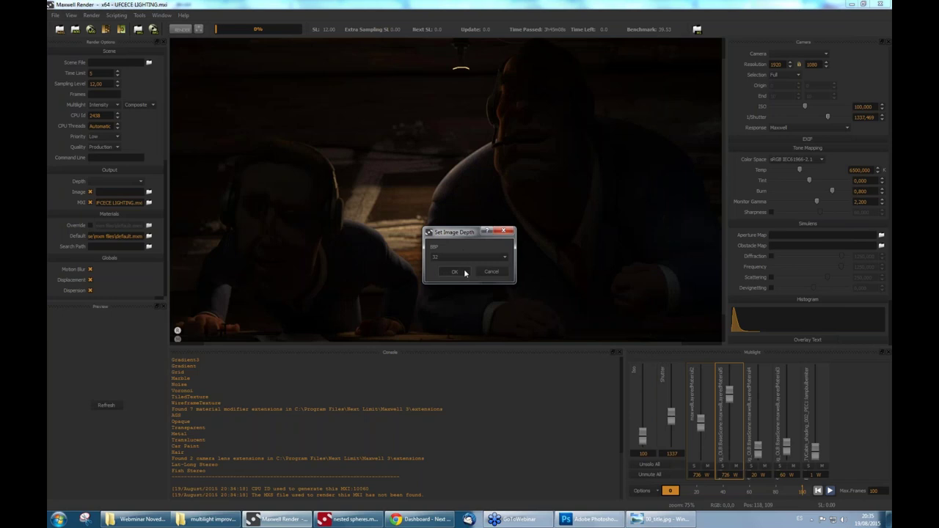
left_click(463, 272)
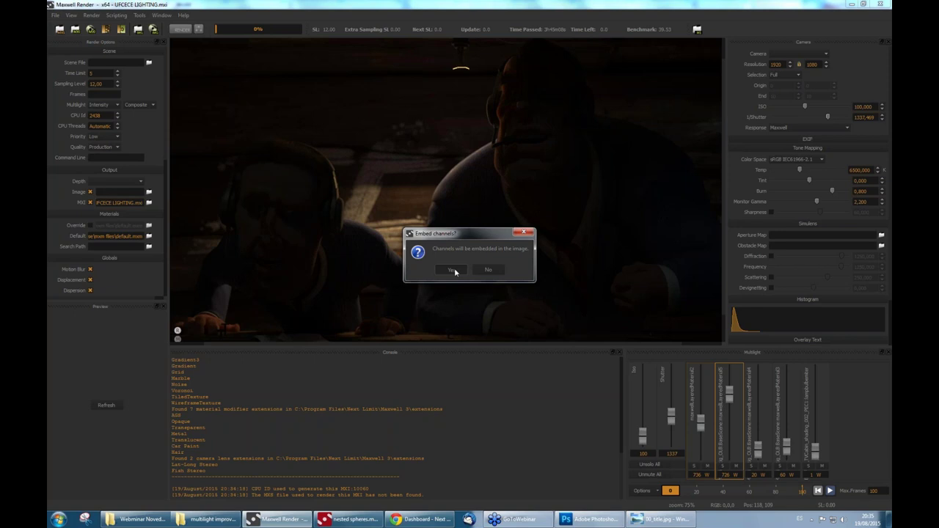
left_click(452, 270)
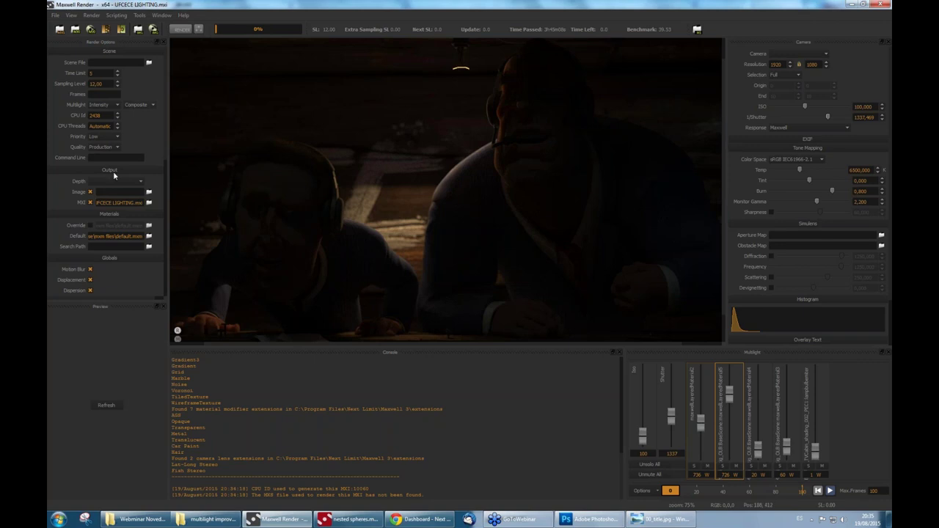
In a new Maxwell Render window, check the file formats offered for the output image, including PSD, and dismiss the file dialog.
mouse_move(277, 518)
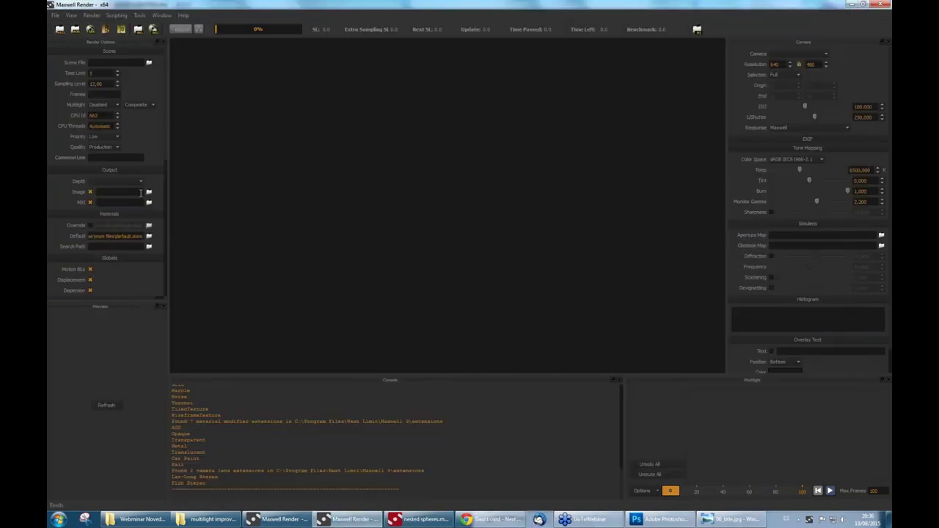
left_click(148, 191)
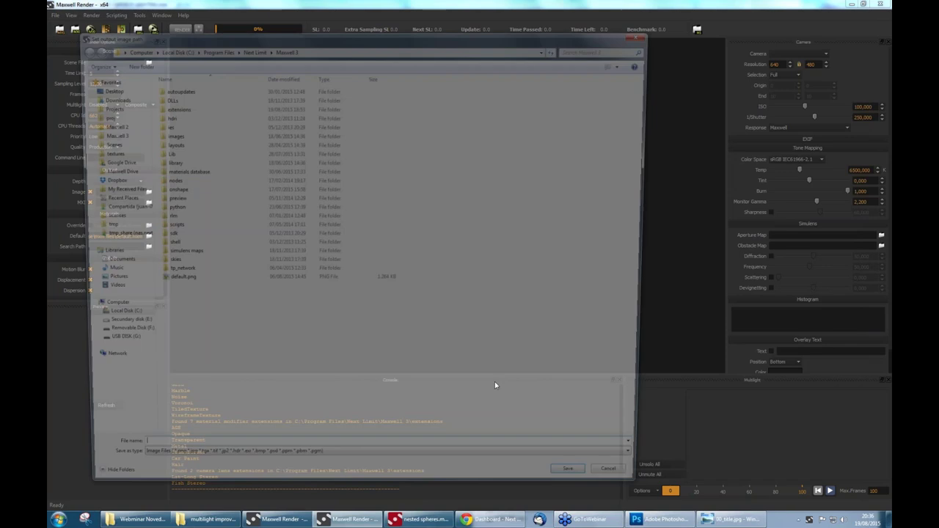
left_click(183, 472)
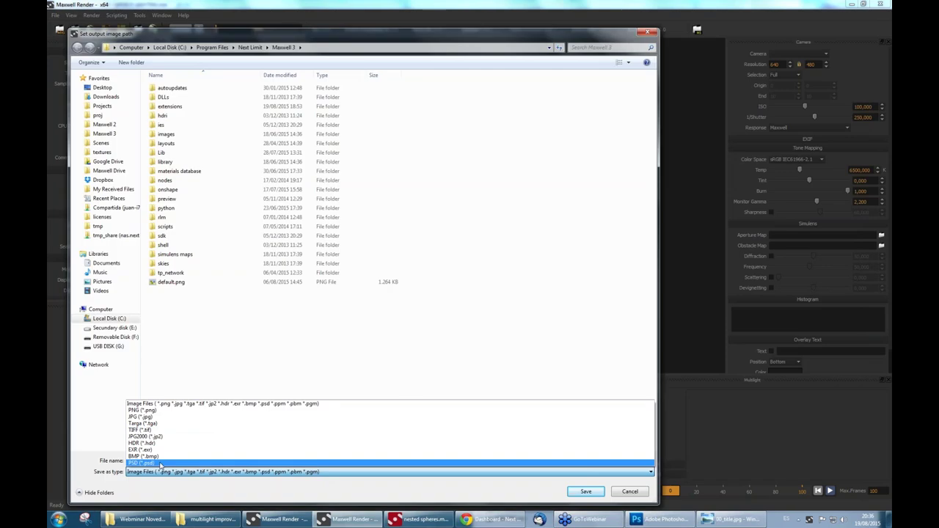
left_click(647, 32)
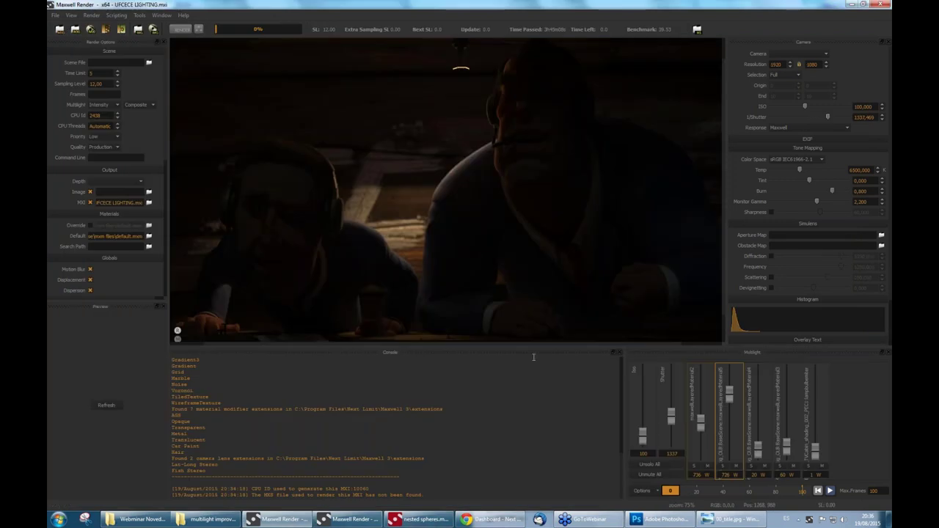
Show the desktop and open the exported hello everyone.psd in Photoshop.
left_click(350, 519)
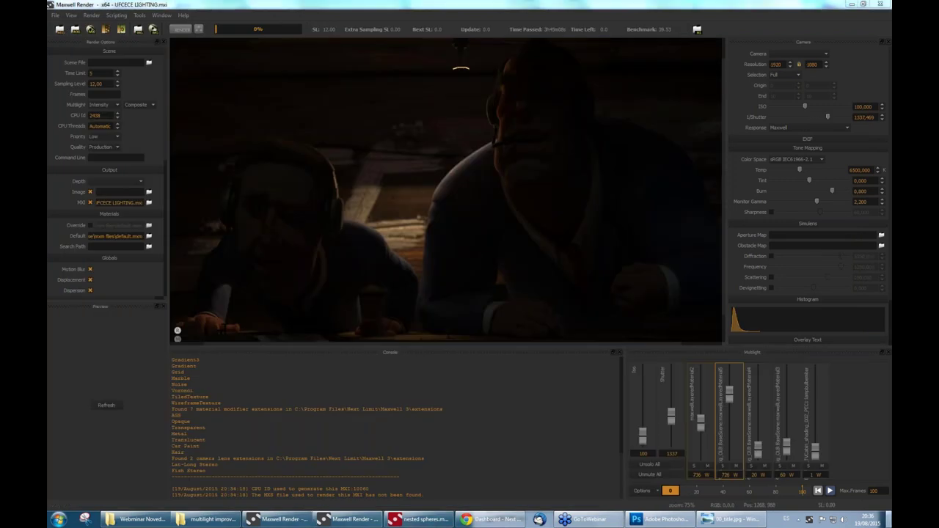
key("super+d")
left_click_drag(63, 297, 367, 220)
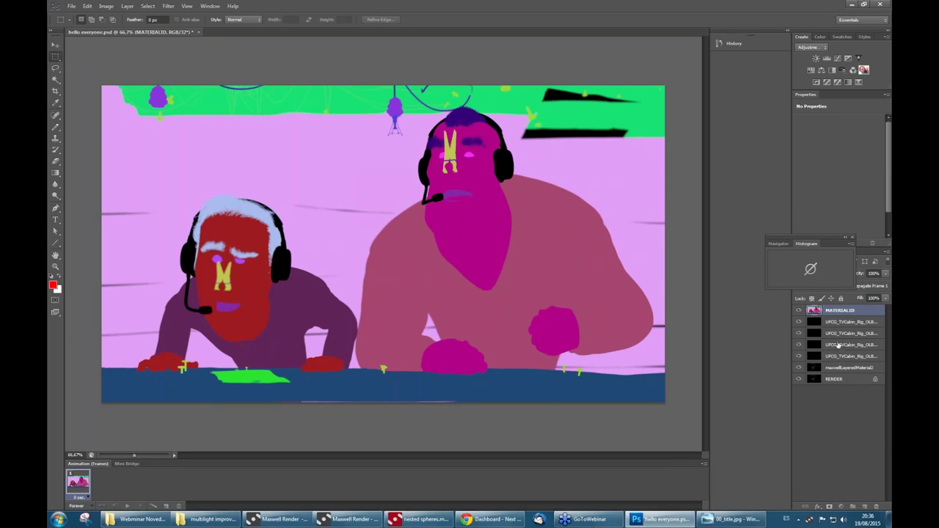
Hide the MATERIALID and RENDER layers, and switch the maxwellLayeredMaterial light layer off and on to show its contribution.
left_click(798, 310)
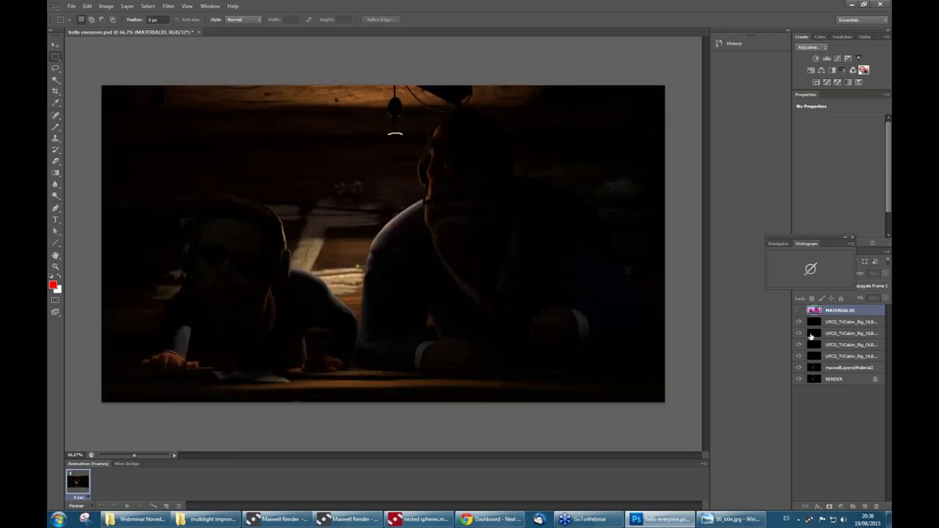
left_click(798, 379)
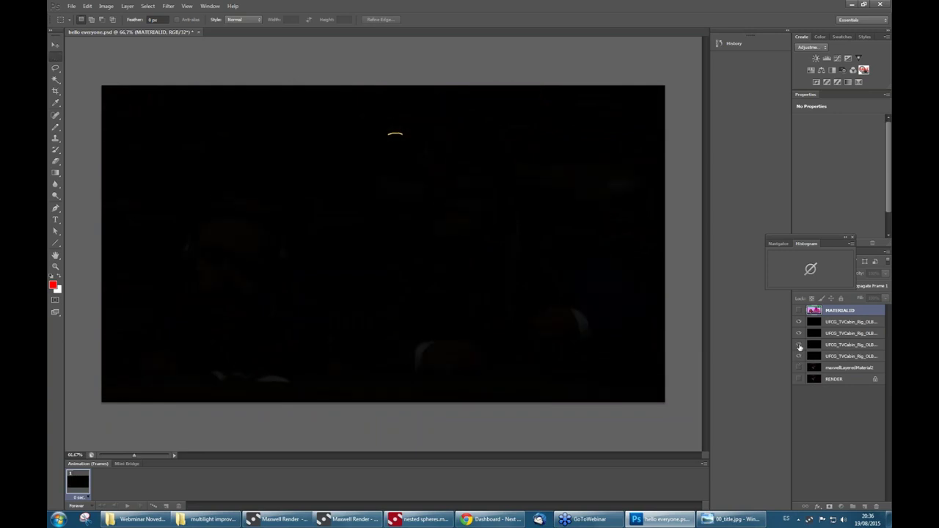
left_click(798, 367)
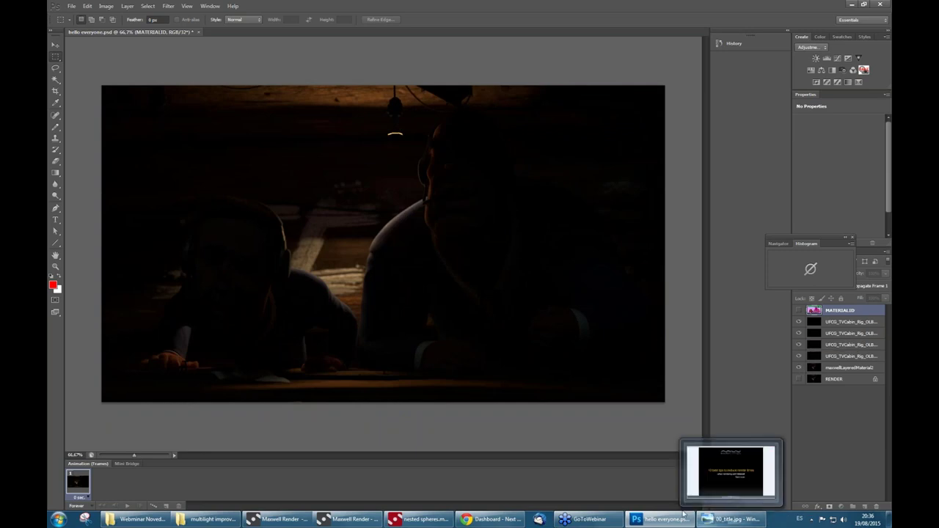
Bring up the multilight improvements folder window, go up to Webminar Novedge Aug 2015, and open the assets reference folder.
left_click(718, 518)
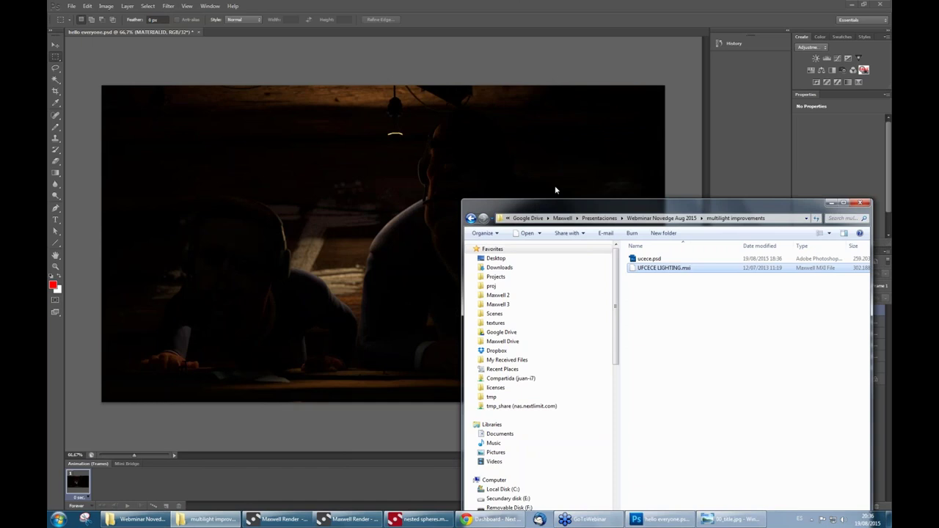
left_click_drag(555, 204, 429, 163)
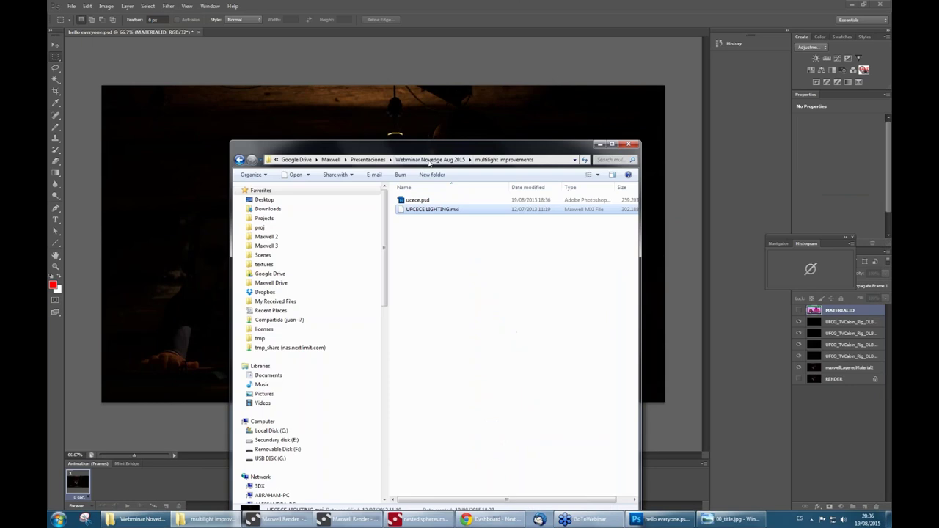
left_click(429, 160)
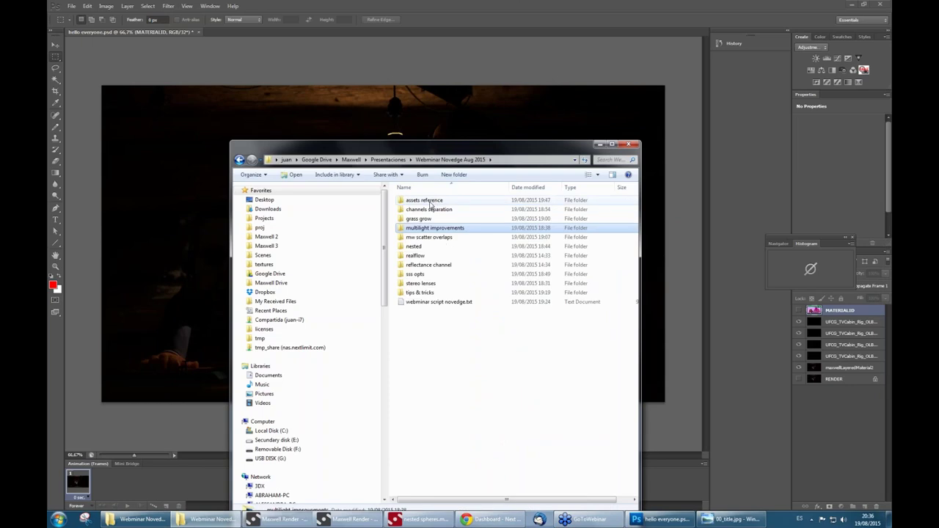
double_click(431, 202)
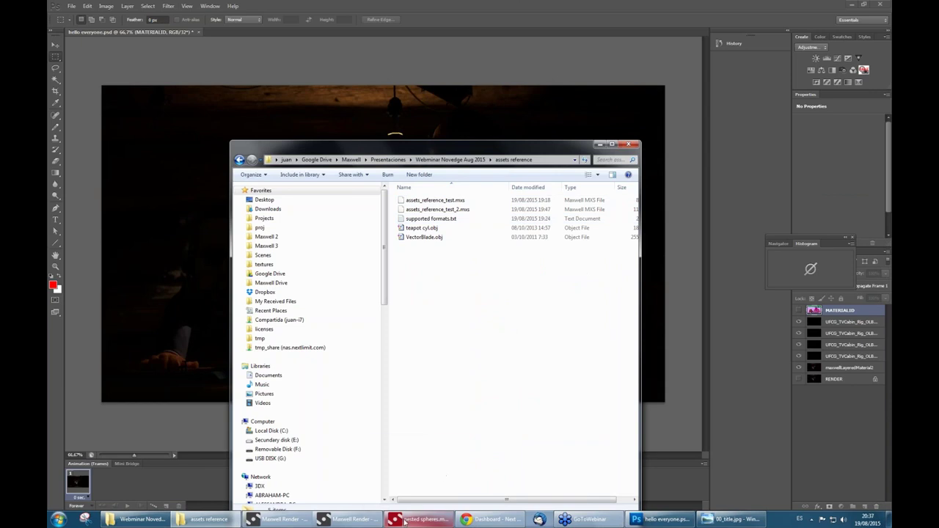
Switch to Maxwell Studio and open the recent scene assets_reference_test.mxs, discarding the changes to nested spheres.
mouse_move(404, 521)
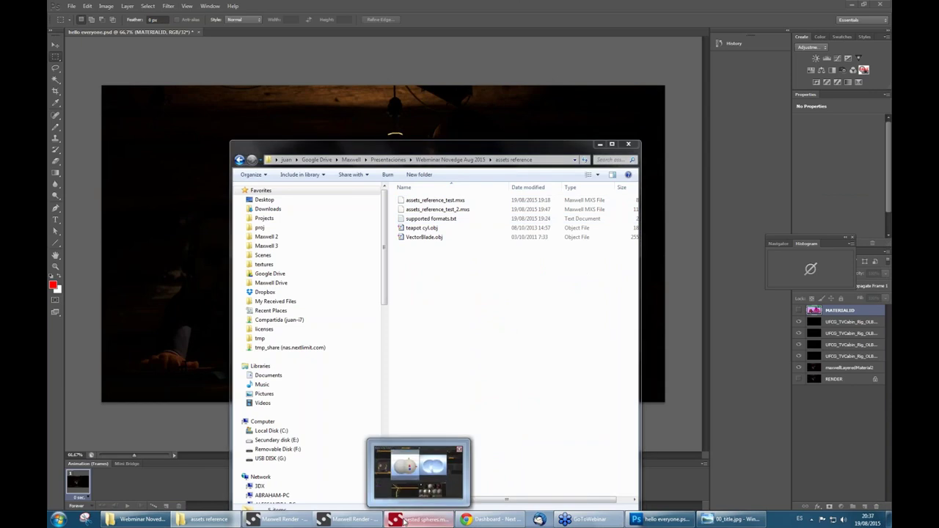
left_click(405, 520)
left_click(54, 15)
mouse_move(81, 135)
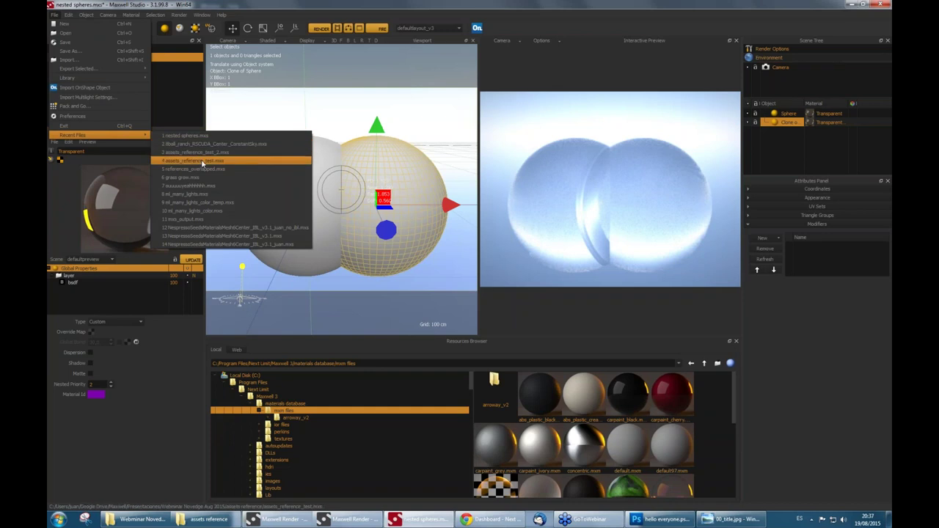
key("Escape")
key("Escape")
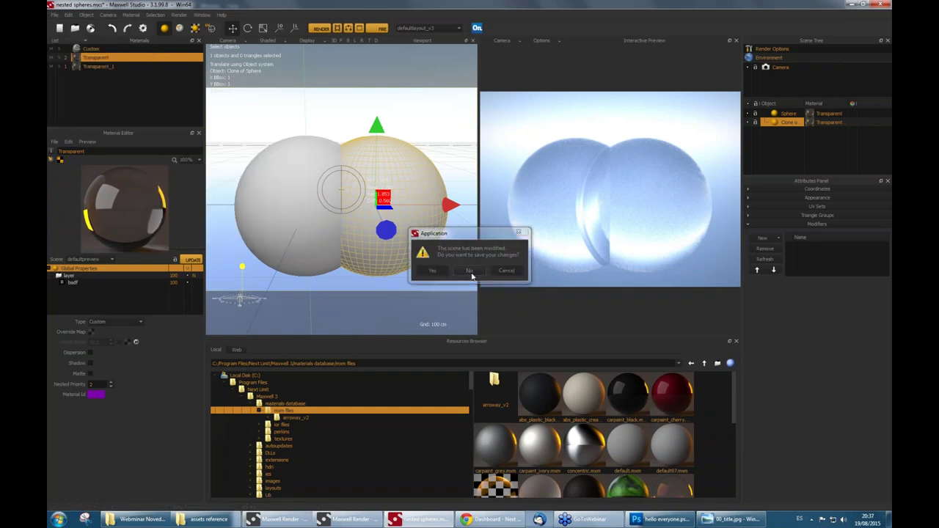
left_click(469, 271)
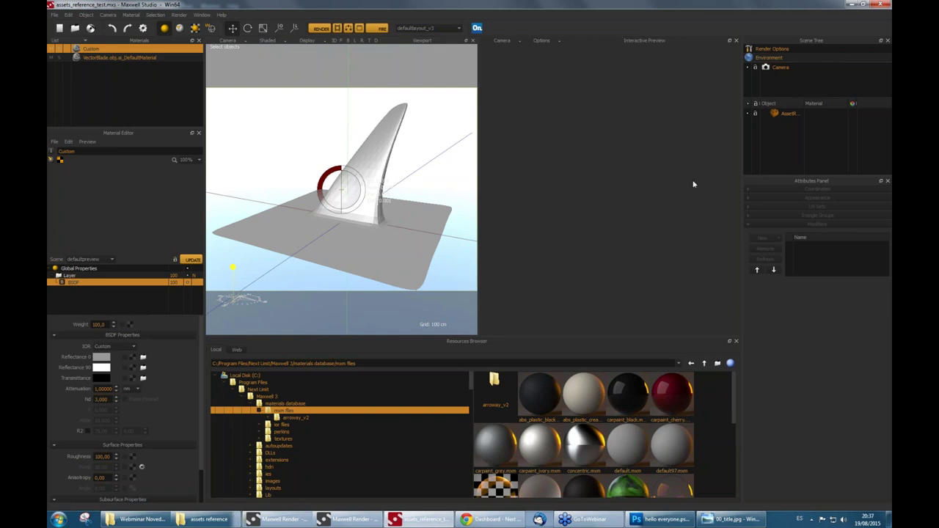
Delete the AssetReference object from the scene.
left_click(721, 6)
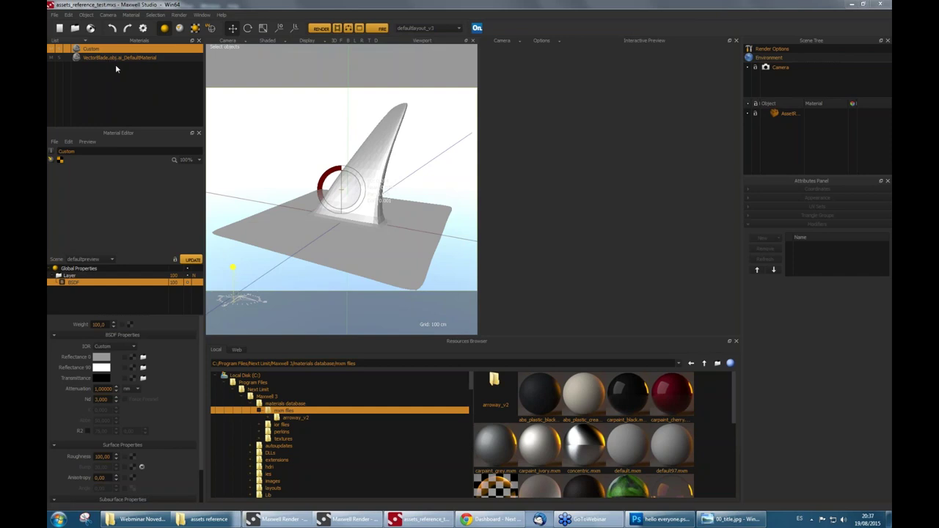
left_click(788, 115)
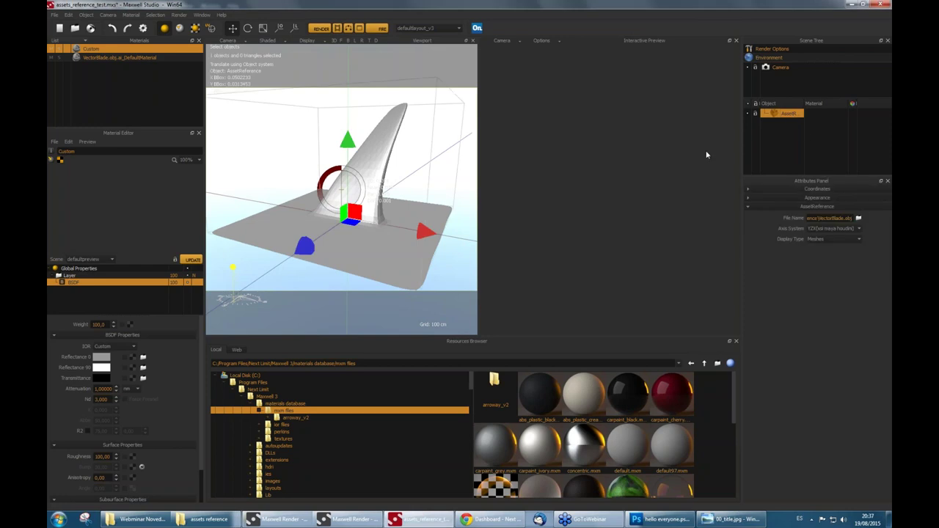
key("Delete")
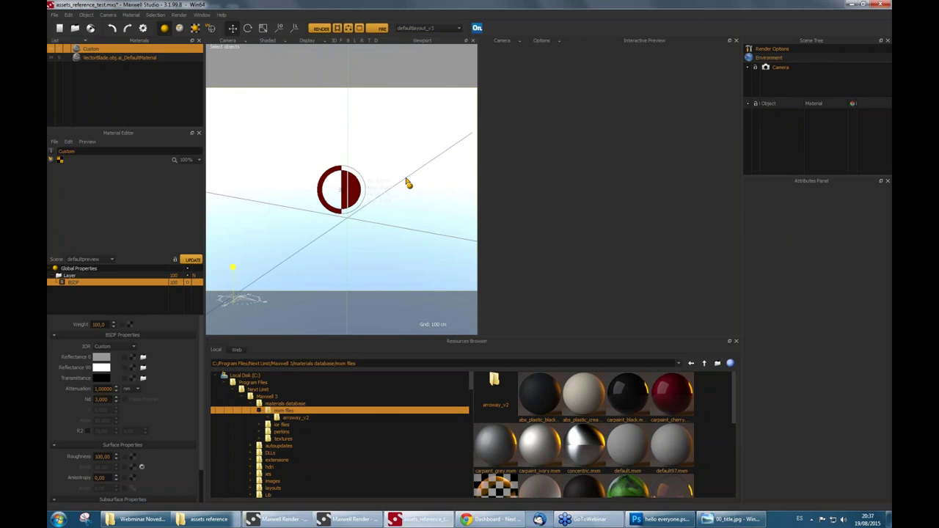
Create a new AssetReference extension object in the scene and open the file selection for its File Name.
right_click(761, 125)
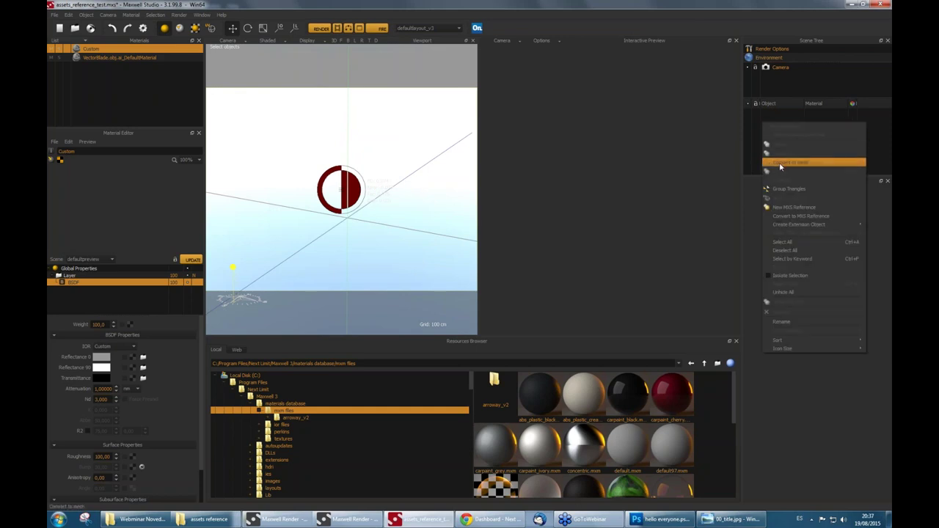
mouse_move(800, 223)
left_click(730, 228)
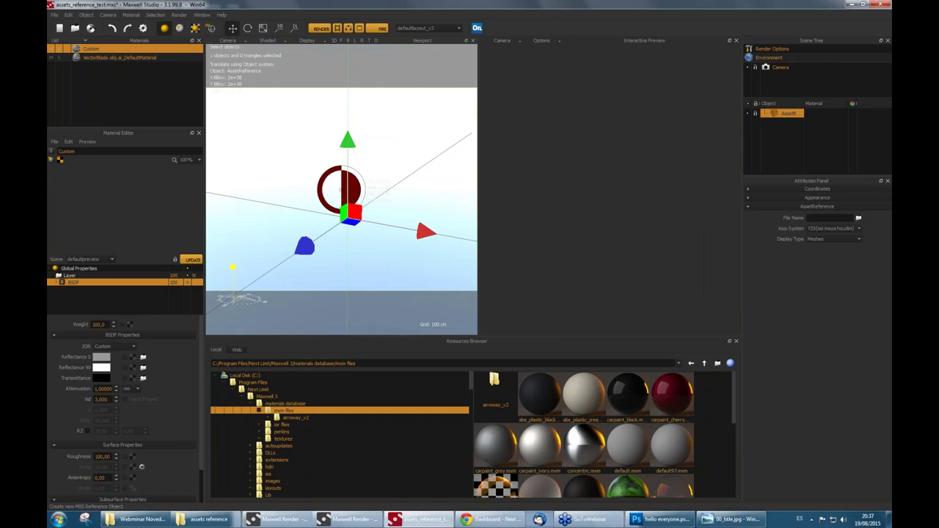
left_click(859, 219)
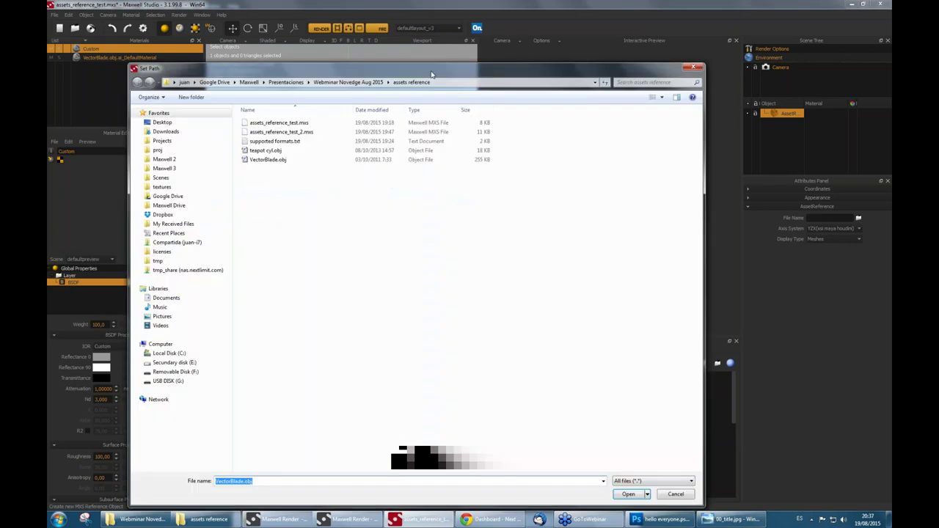
left_click_drag(431, 74, 364, 19)
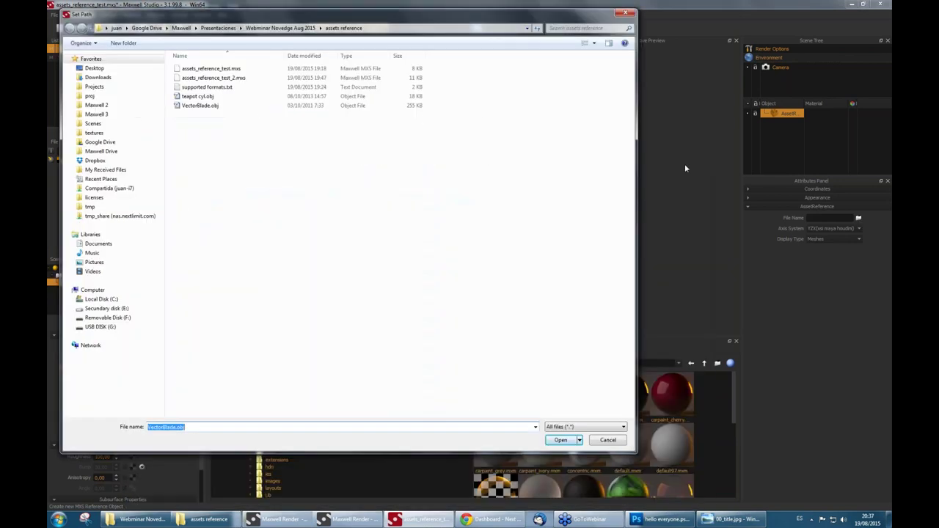
Look through the file formats offered for the asset reference, keeping the filter on All files.
left_click(621, 427)
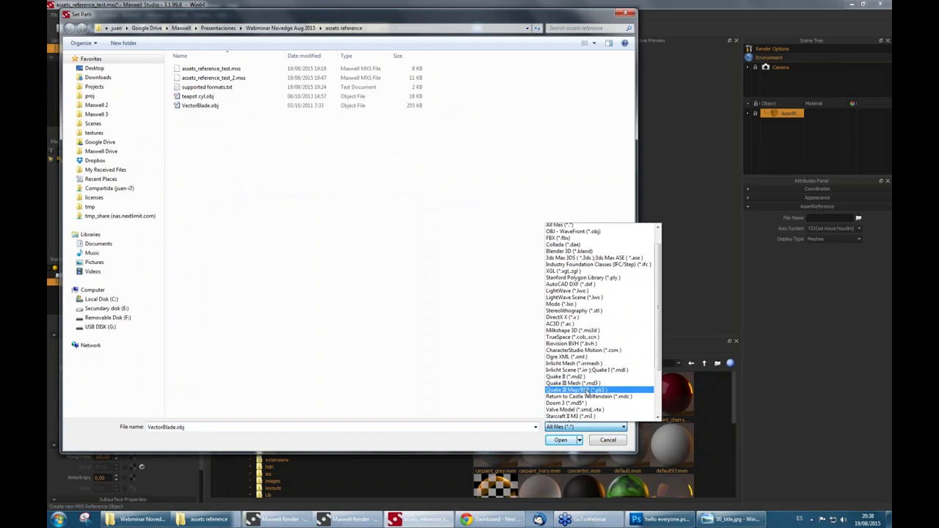
scroll(585, 382, "down", 3)
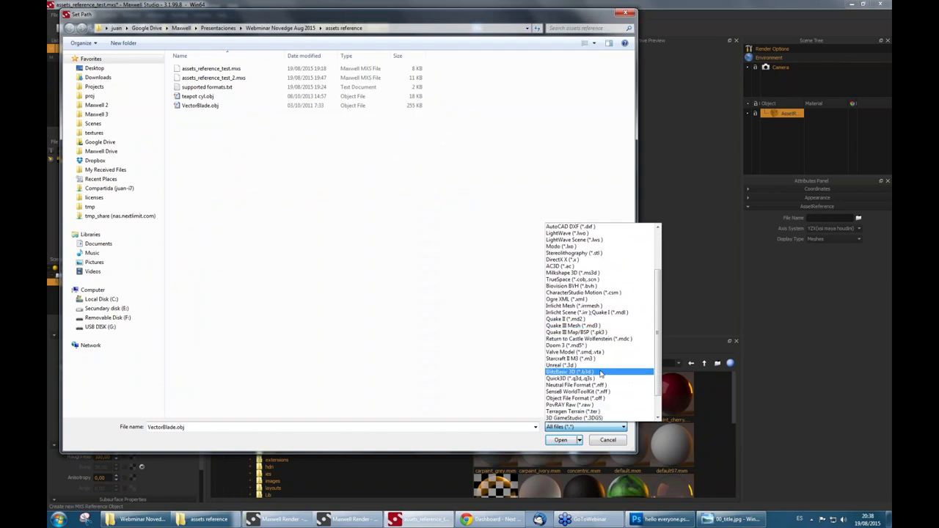
scroll(600, 376, "down", 1)
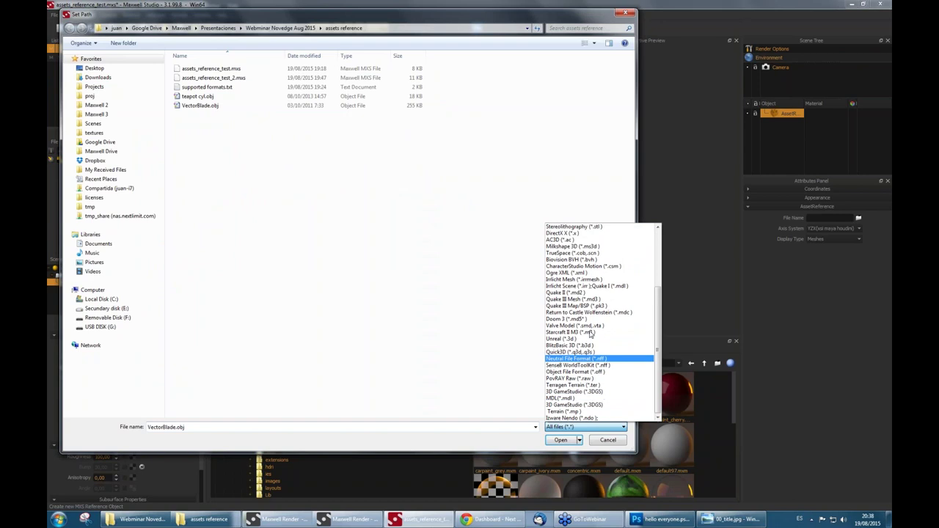
left_click(527, 191)
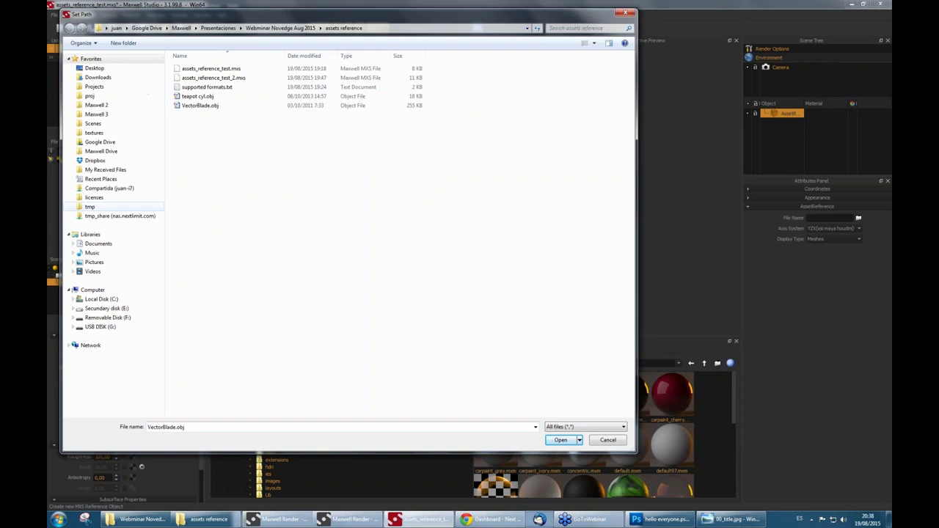
Load tubeOBJ_ - Copy.obj from the Documents library as the referenced asset and view the teapot closer from above.
left_click(98, 243)
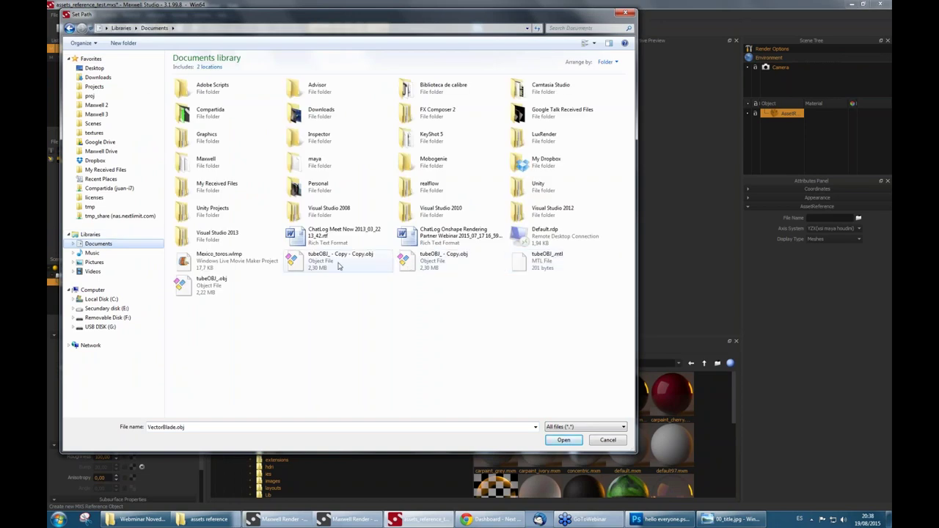
left_click(410, 267)
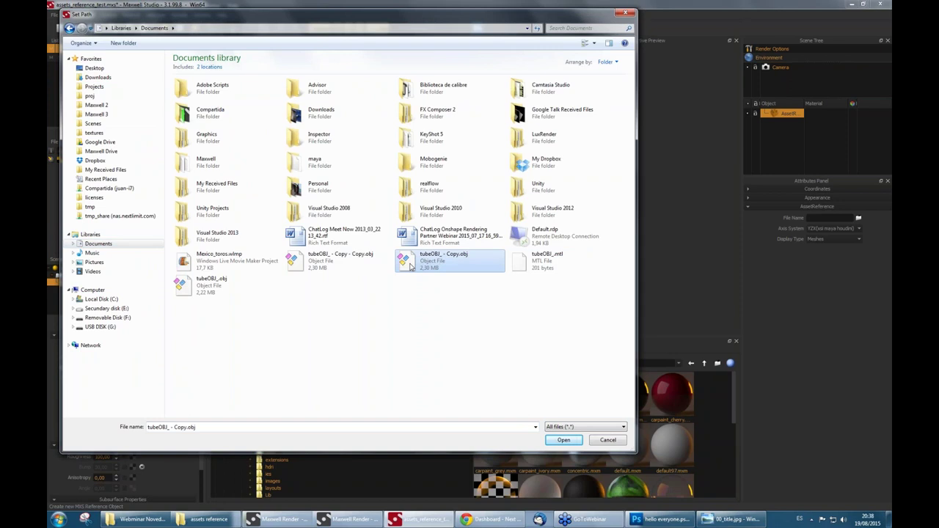
double_click(411, 267)
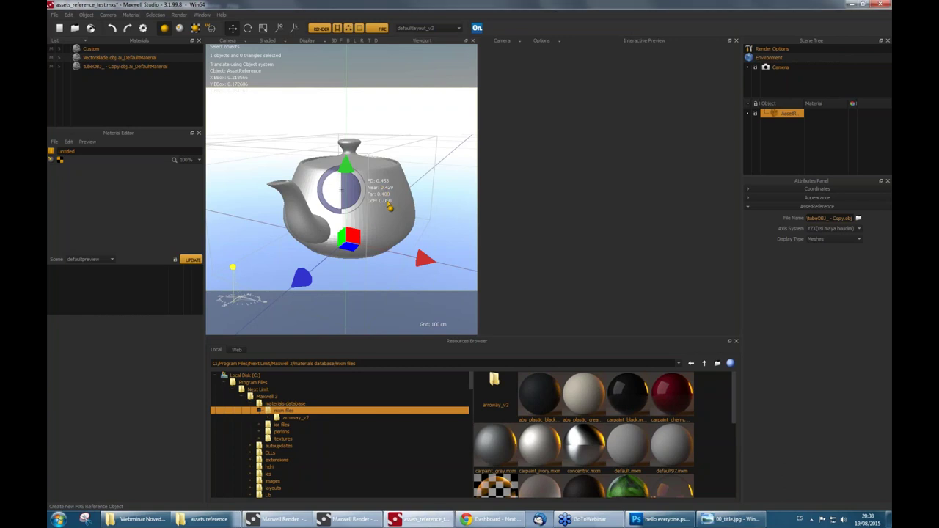
left_click_drag(384, 203, 360, 231, "alt")
scroll(363, 224, "up", 3)
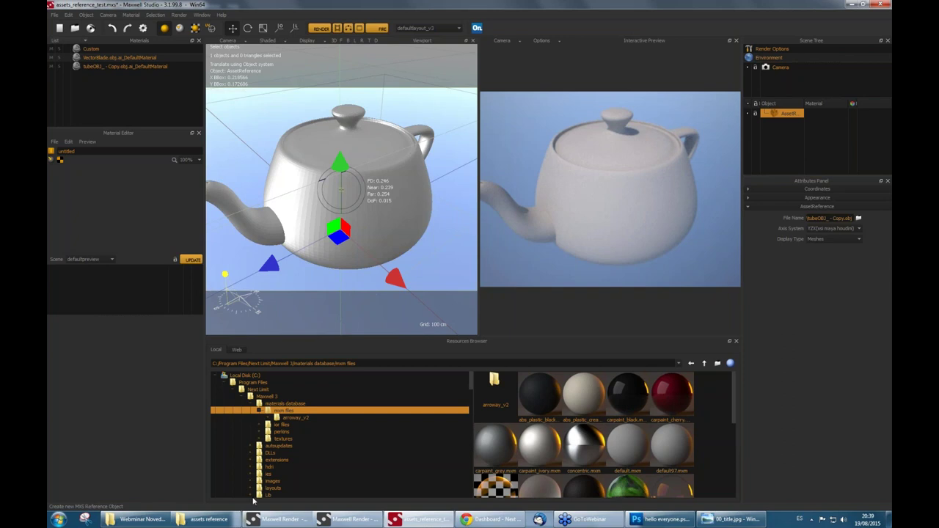
Open supported formats.txt from the assets reference folder to review the format list, and return to Maxwell Studio.
left_click(217, 520)
left_click(431, 219)
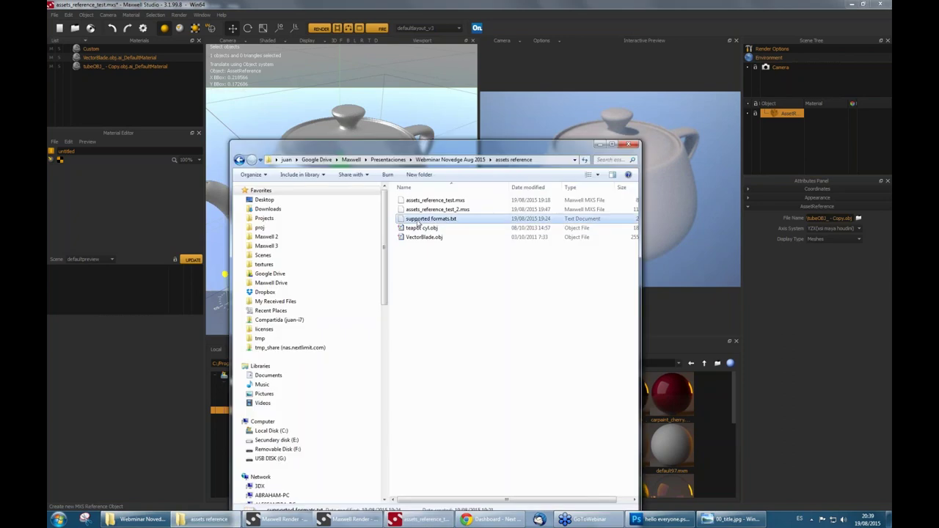
double_click(430, 218)
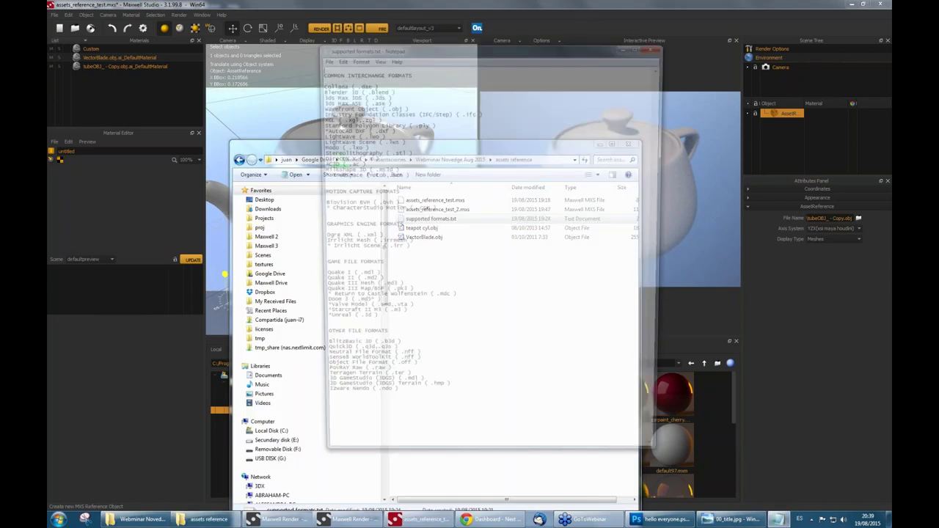
key("ctrl+a")
left_click(412, 180)
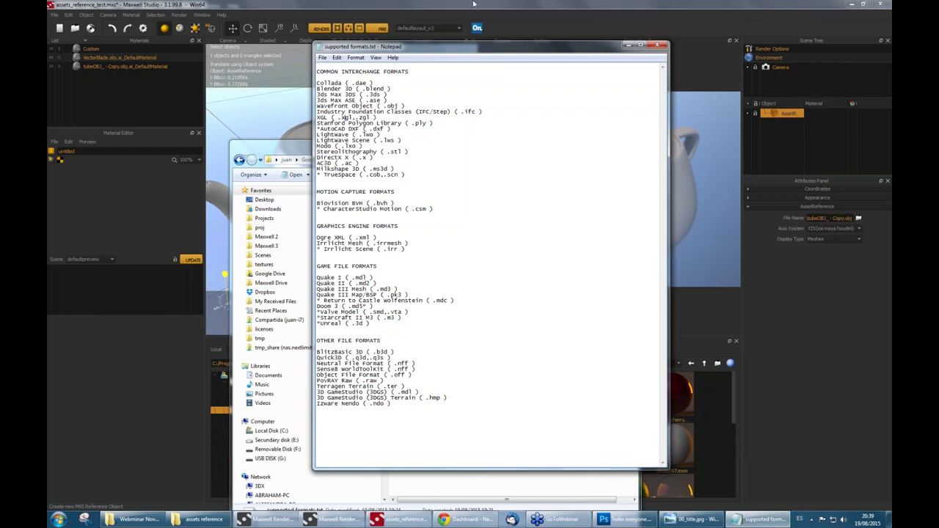
left_click(400, 520)
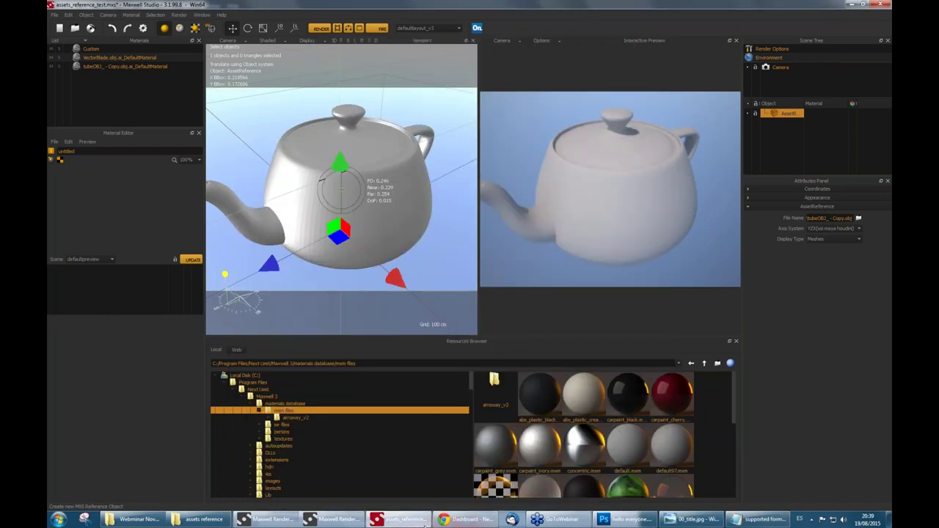
Bring up the assets reference folder window, go up to Webminar Novedge Aug 2015, and open the channels separation folder.
left_click(213, 519)
left_click(446, 161)
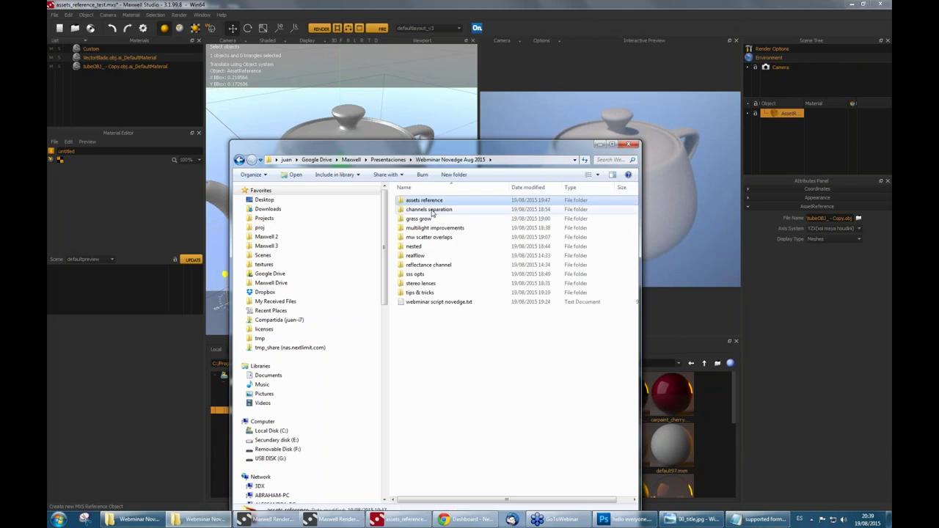
double_click(432, 209)
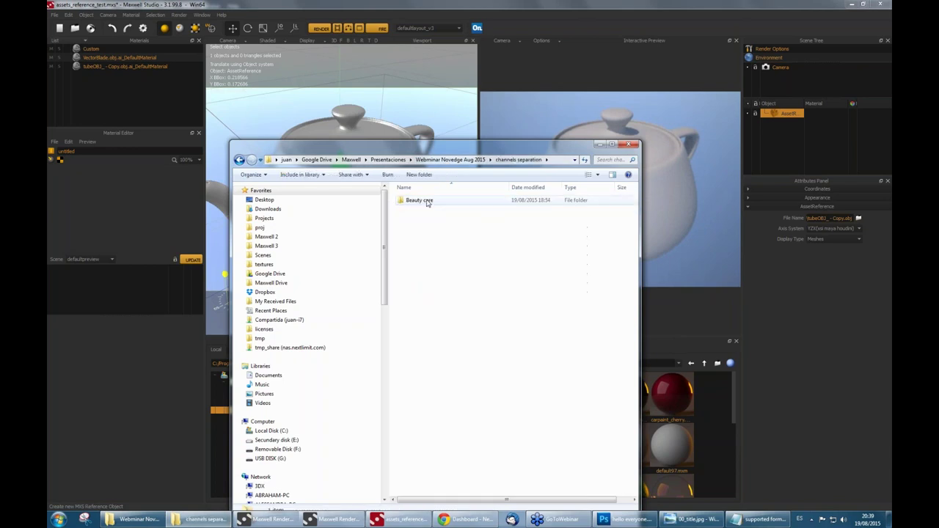
Switch to the Maxwell Render window showing UFCECE LIGHTING.mxi and load Beauty care.mxs from the Beauty care folder into it.
left_click(342, 523)
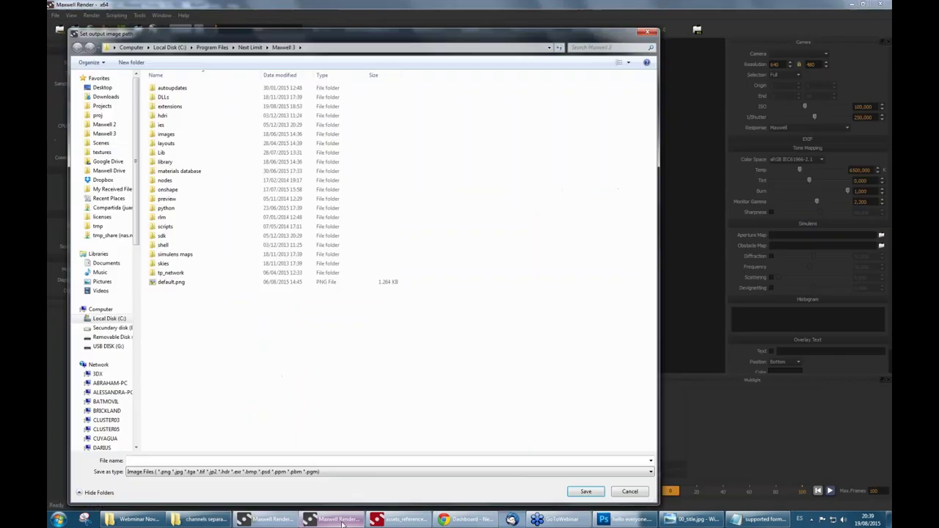
left_click(273, 521)
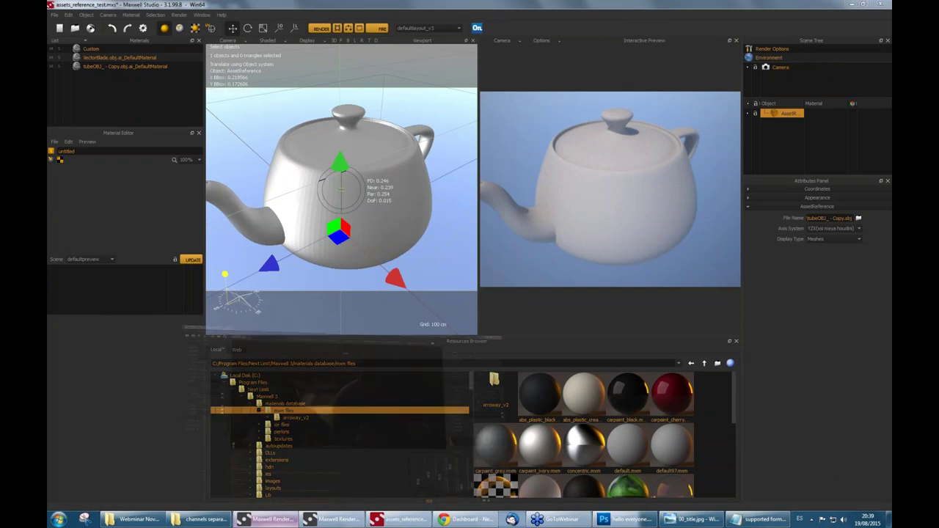
left_click(55, 15)
mouse_move(74, 127)
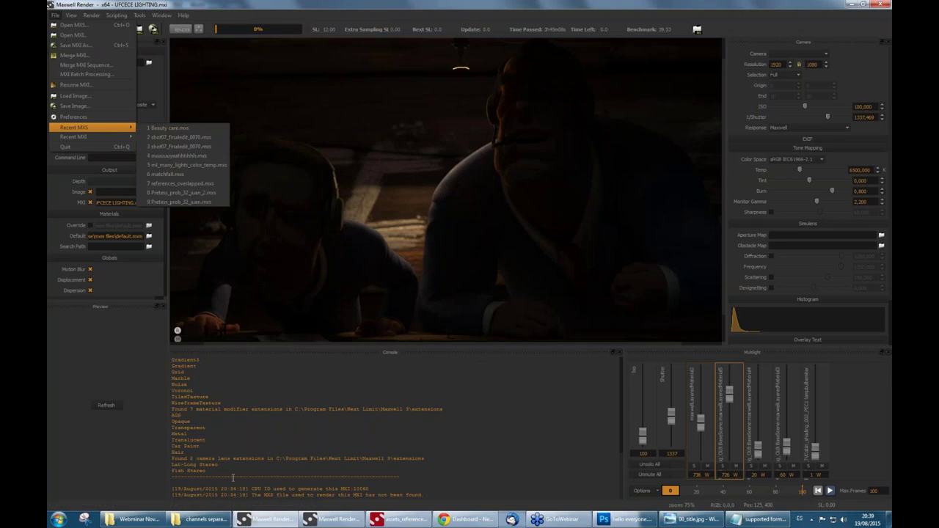
left_click(216, 522)
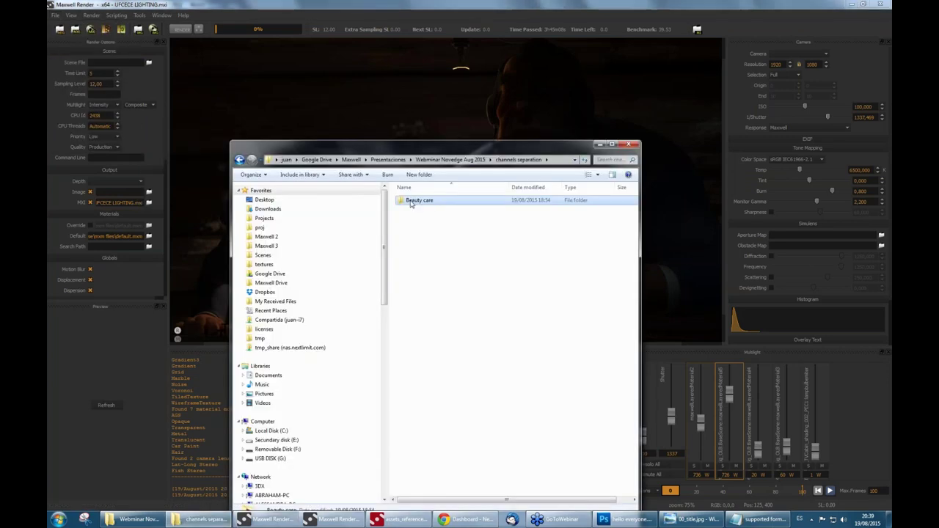
double_click(408, 201)
left_click_drag(479, 216, 436, 115)
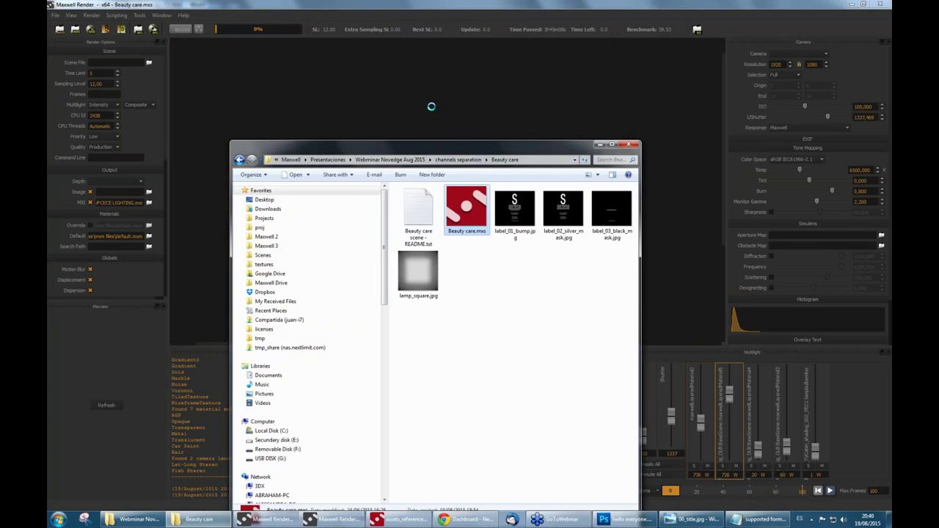
Review the Render channel options in the Channels settings and keep the channel set to All.
left_click(157, 182)
scroll(139, 93, "down", 8)
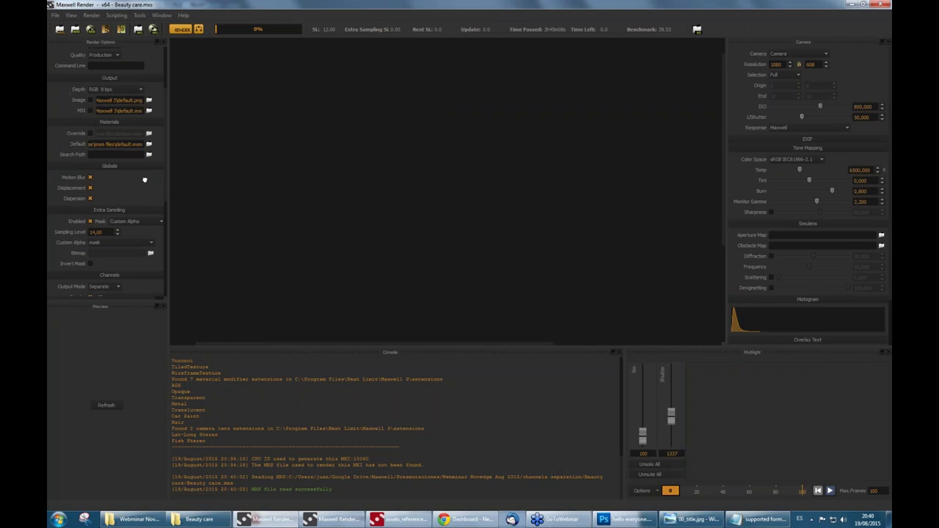
scroll(140, 92, "down", 2)
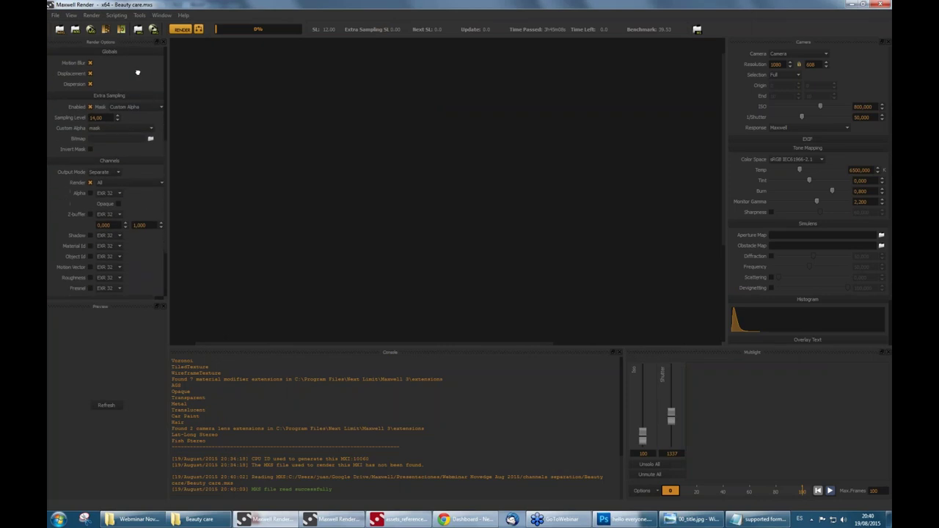
left_click(120, 183)
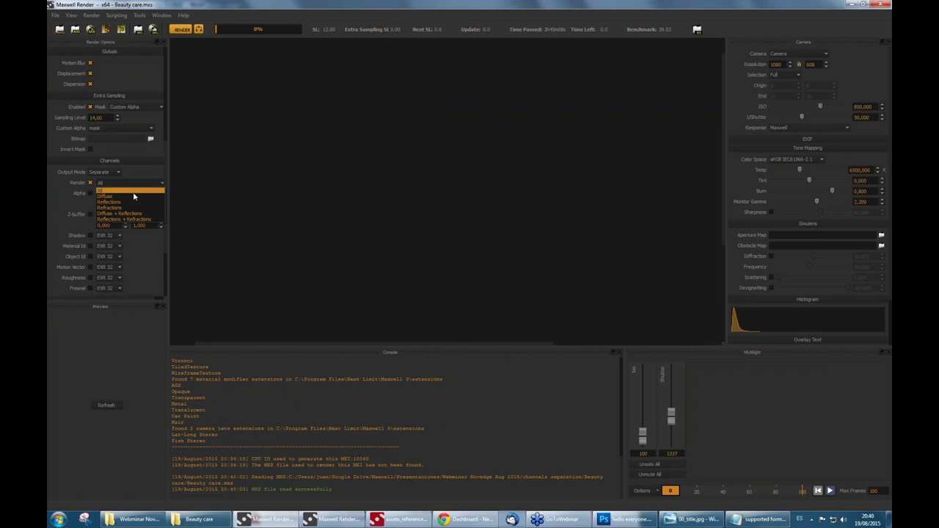
left_click(134, 192)
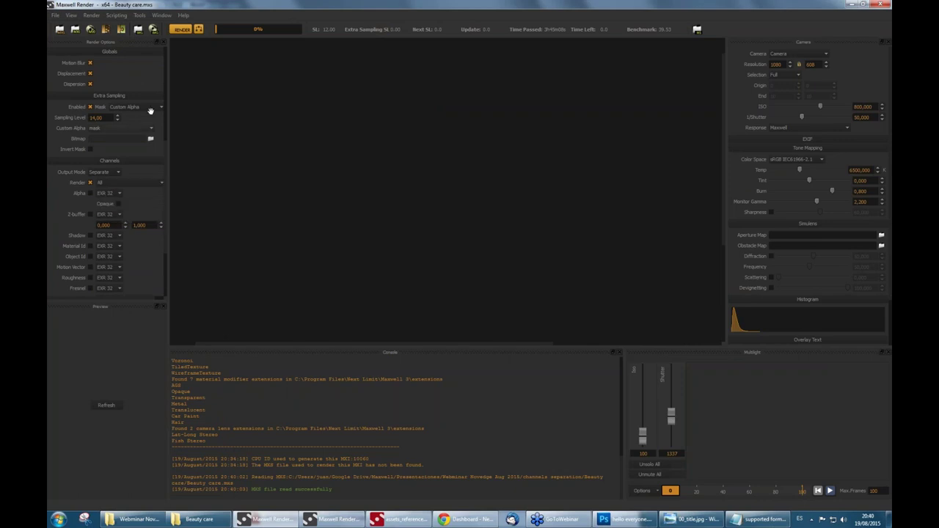
Set the camera resolution width to 500 and render the scene with all components.
double_click(778, 64)
type("500")
key("Return")
left_click(188, 33)
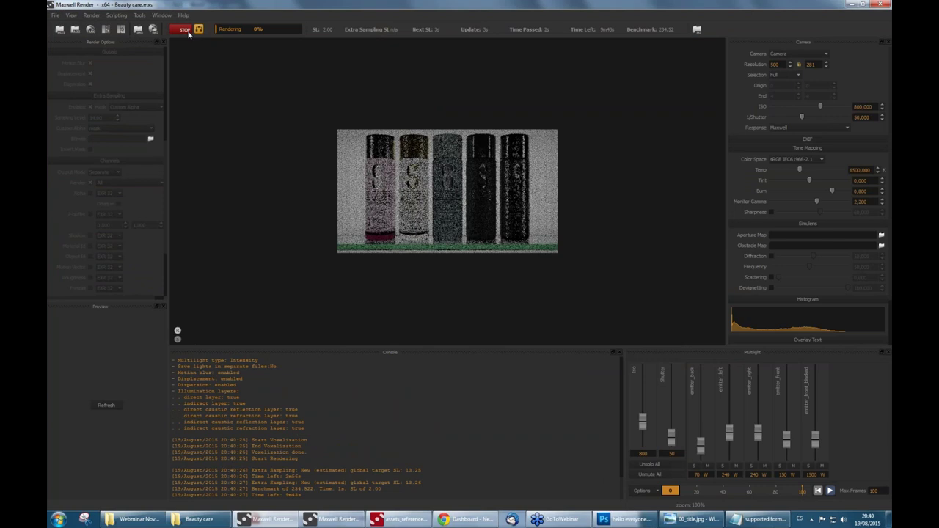
Reload the recent Beauty care.mxs scene, render only its Diffuse component, and stop the render.
left_click(53, 16)
mouse_move(96, 128)
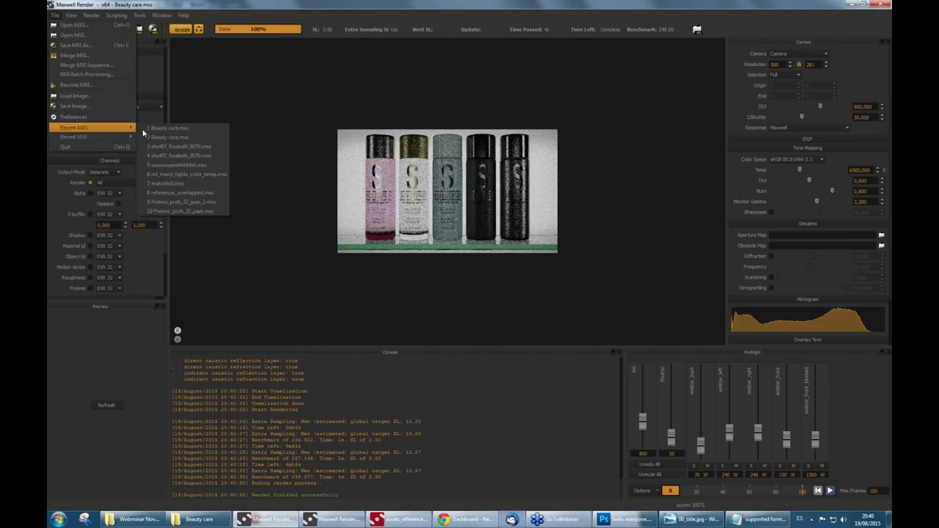
left_click(154, 130)
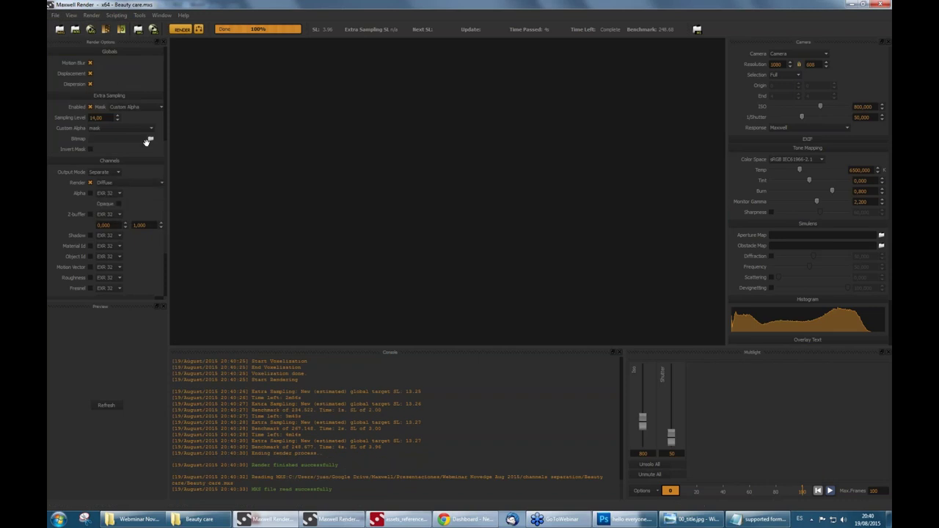
left_click(184, 30)
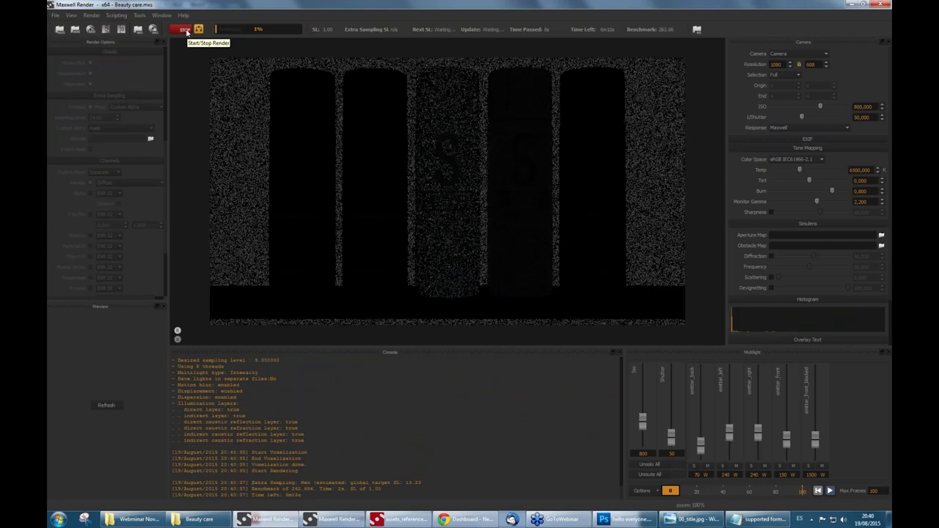
left_click(185, 30)
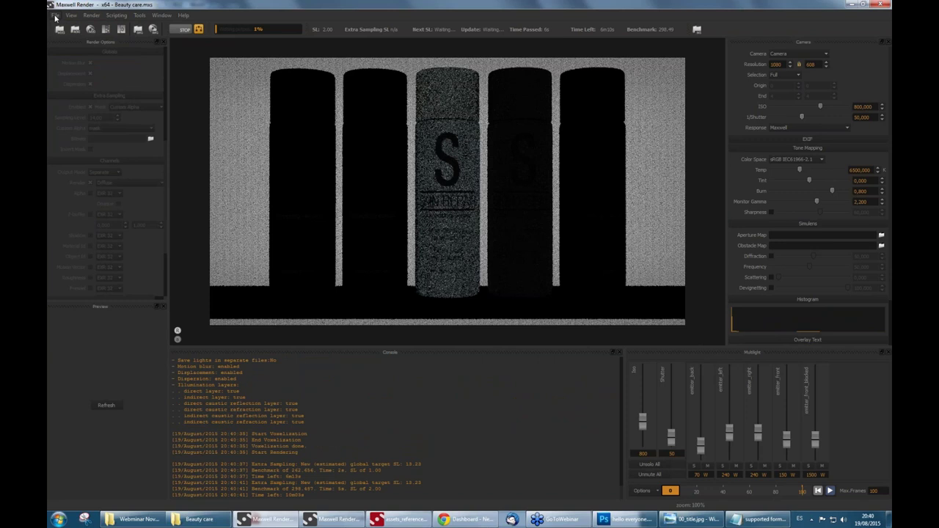
Reload Beauty care.mxs, set the Render channel to Reflections, and start the render.
left_click(55, 15)
mouse_move(88, 125)
left_click(169, 128)
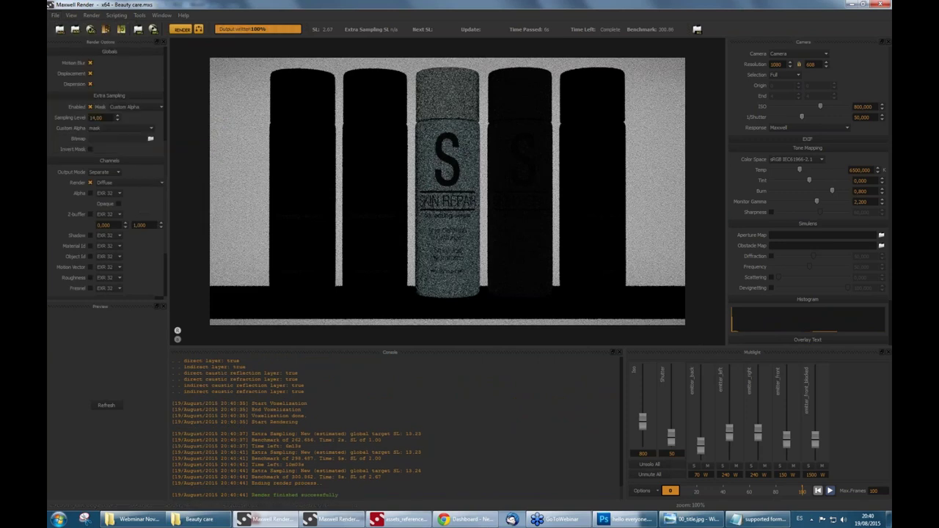
left_click(114, 182)
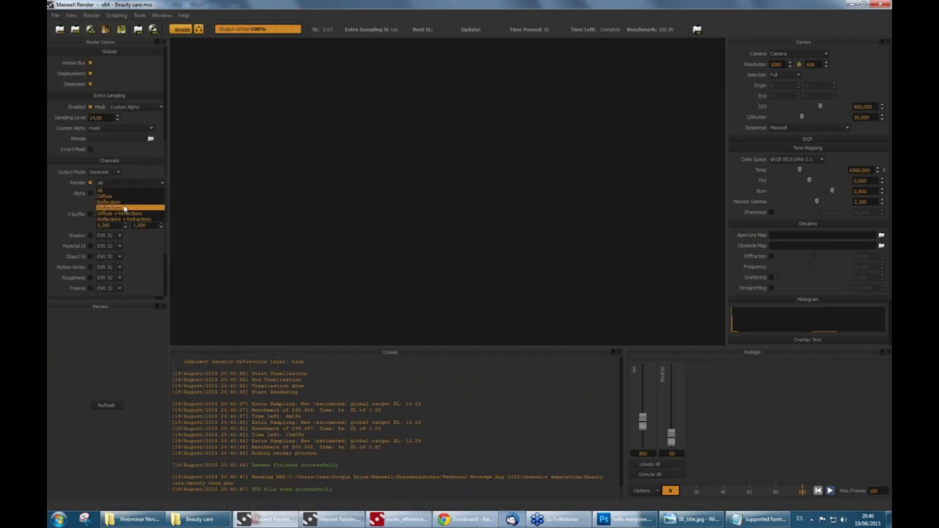
left_click(121, 209)
left_click(181, 29)
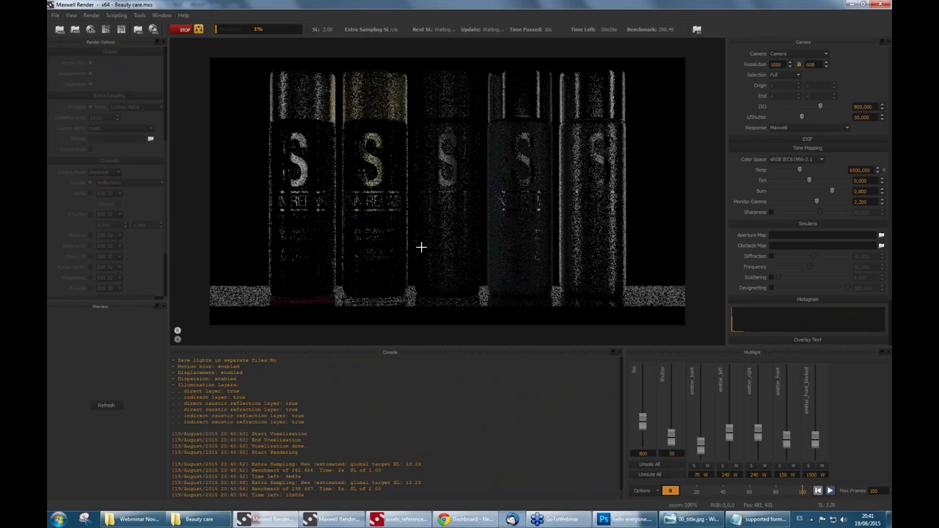
Stop the Reflections render and open the Grass grow 002 ed.png image from the webinar's grass grow folder.
left_click(185, 29)
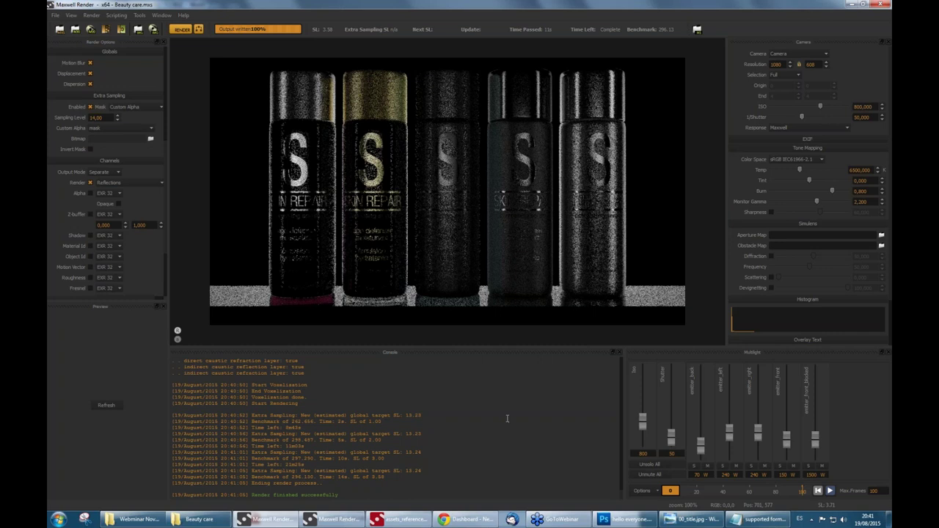
left_click(194, 520)
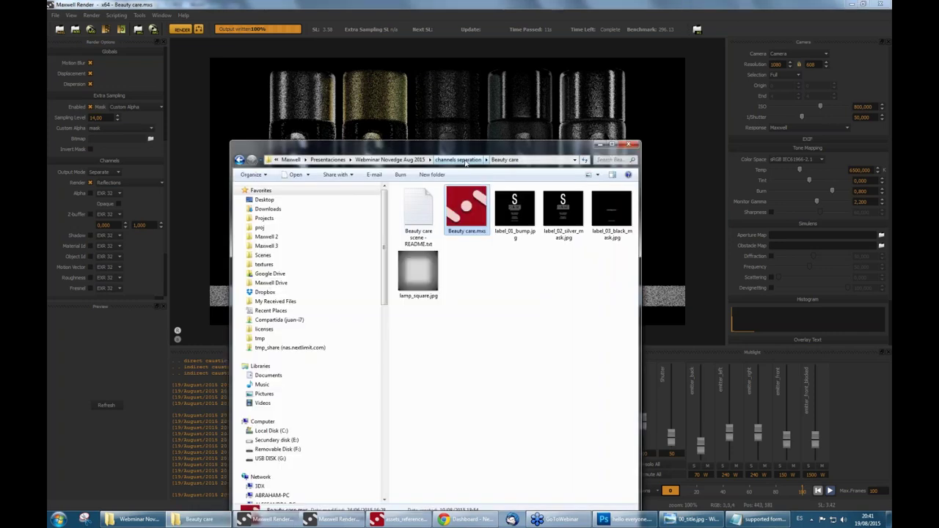
left_click(457, 159)
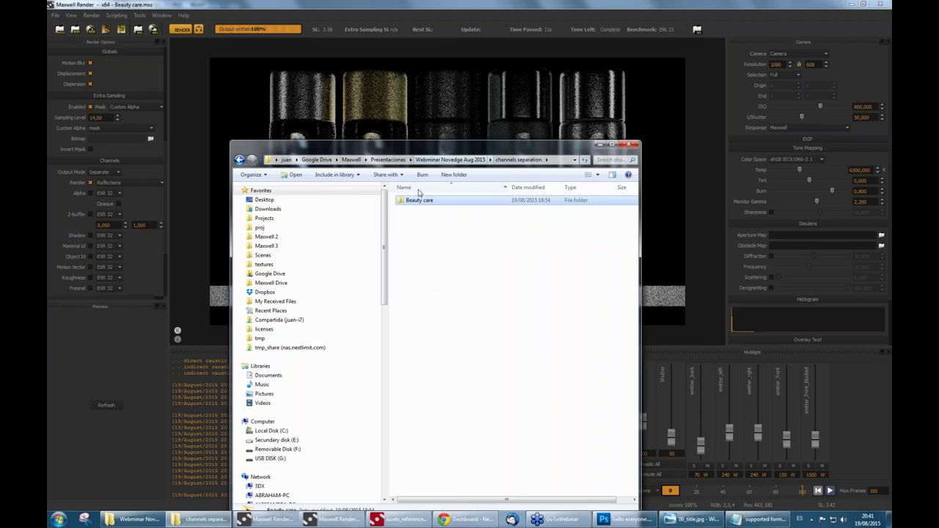
left_click(450, 159)
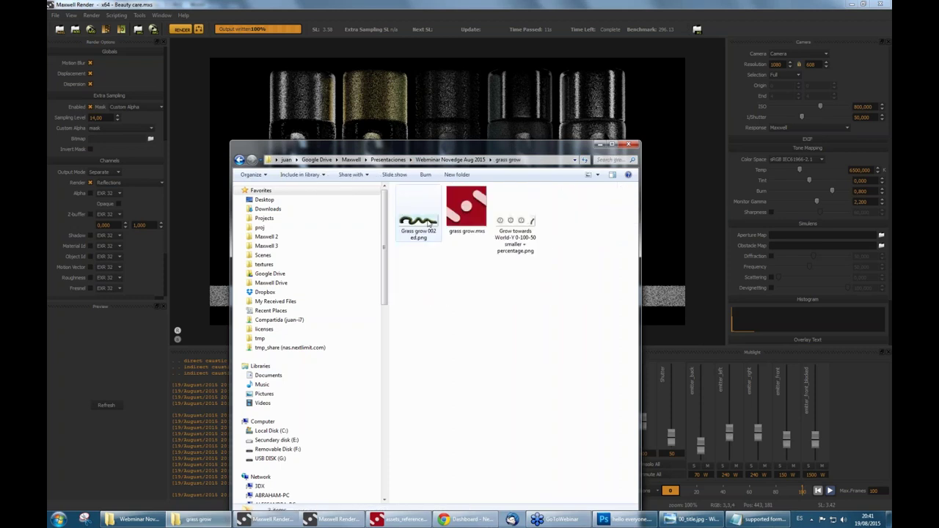
left_click(427, 224)
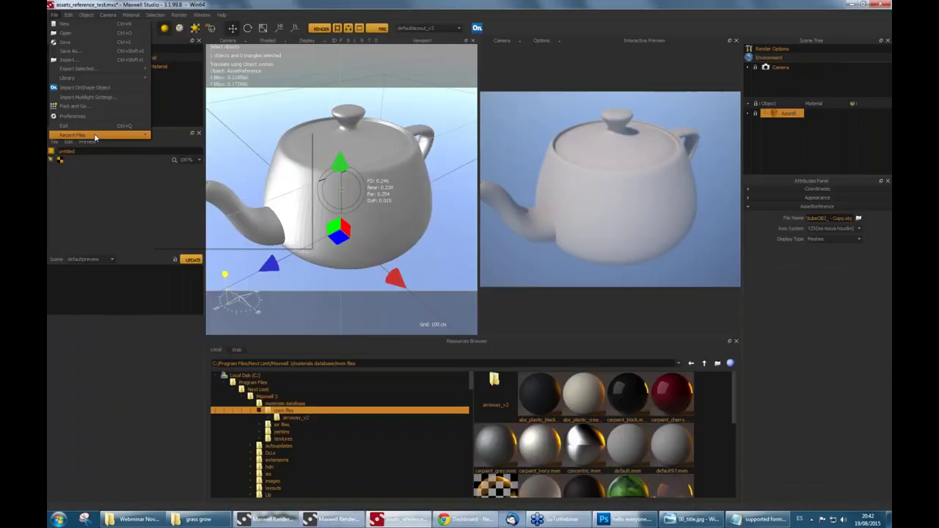
Open the recent grass grow.mxs scene in Maxwell Studio without saving changes, select the Sphere and start the interactive preview.
mouse_move(94, 136)
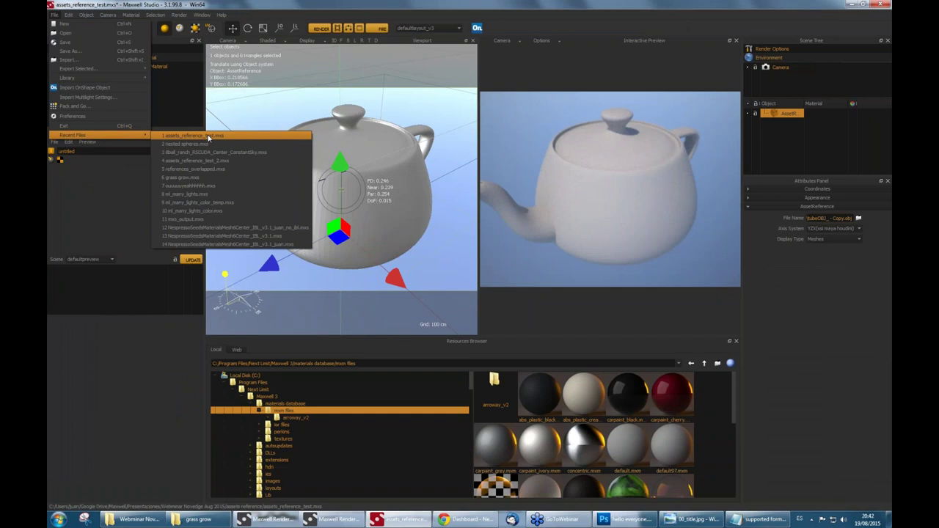
left_click(225, 175)
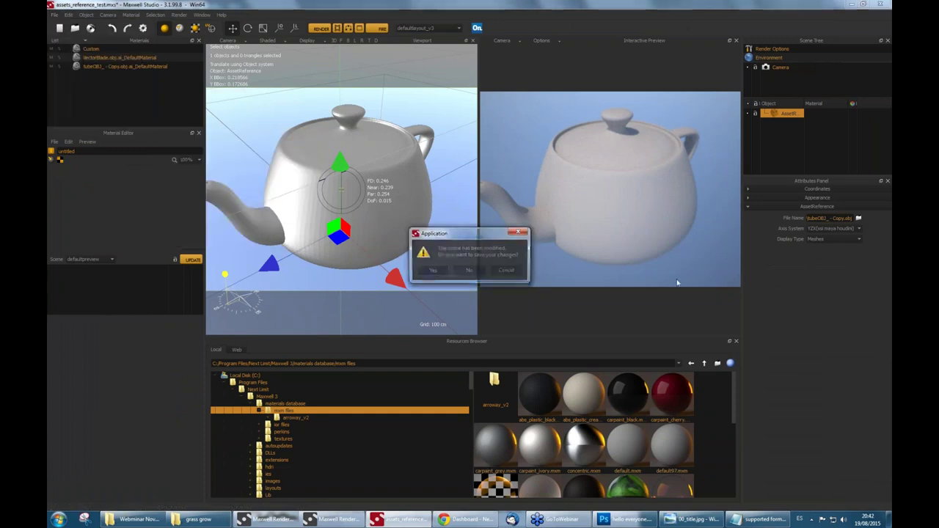
left_click(471, 271)
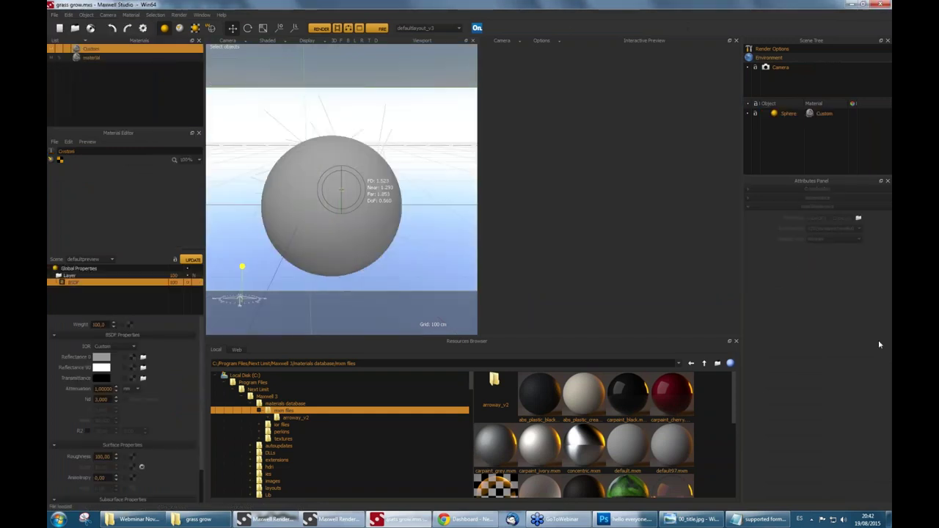
left_click(792, 114)
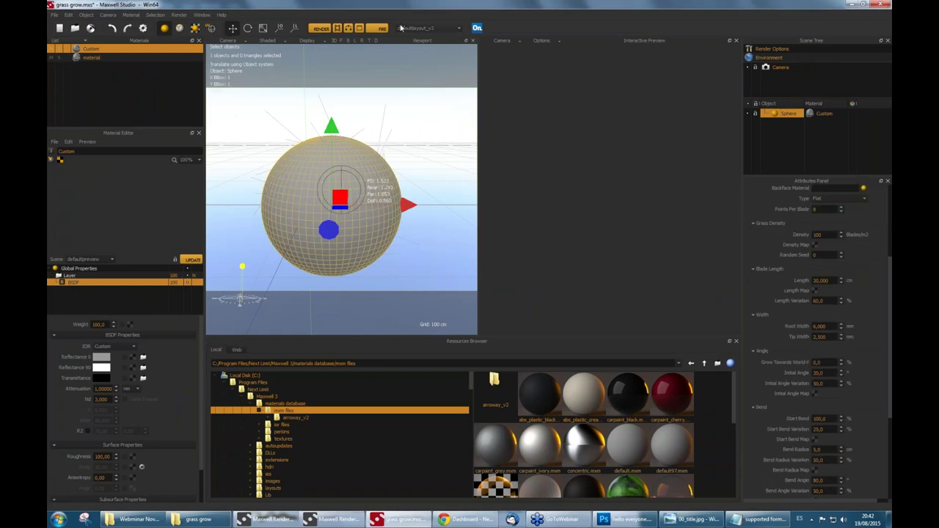
left_click(377, 28)
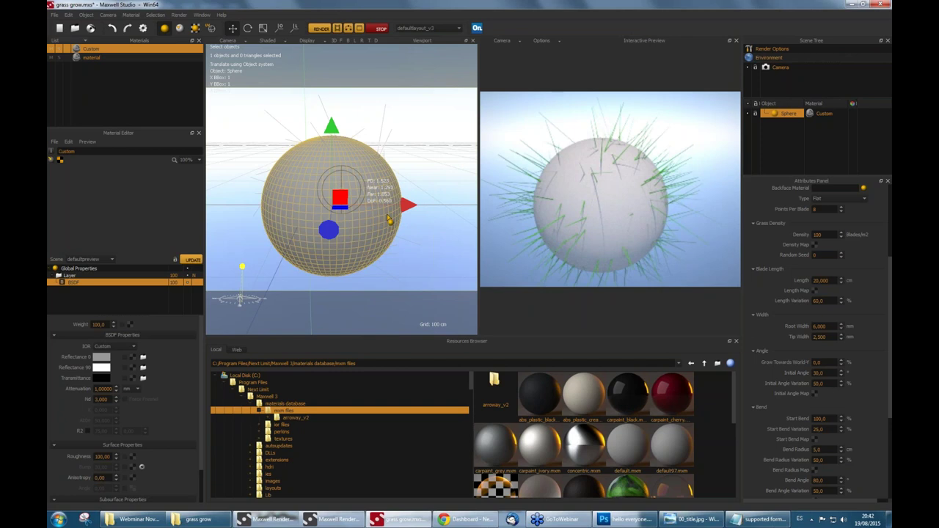
Set the grass's Grow Towards World-Y to 100% and, after previewing it, to 50%.
left_click(825, 363)
type("100")
key("Return")
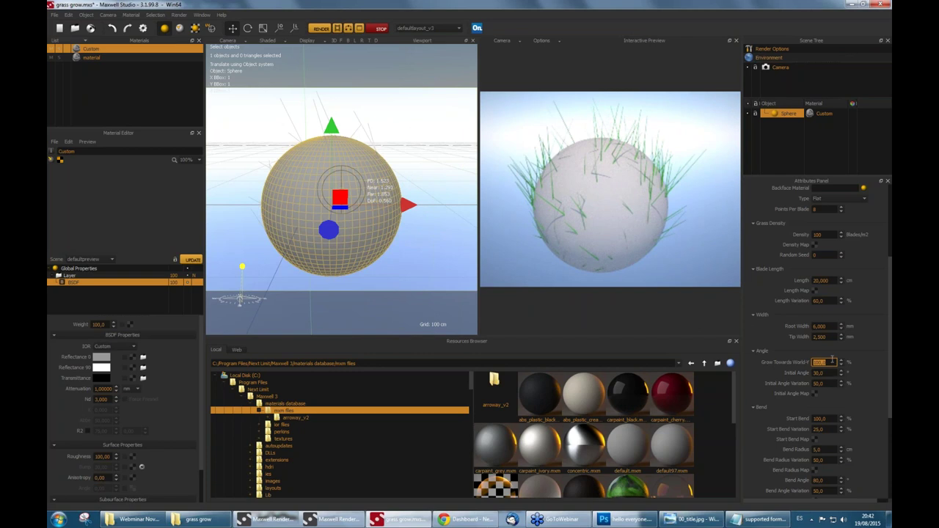
key("Return")
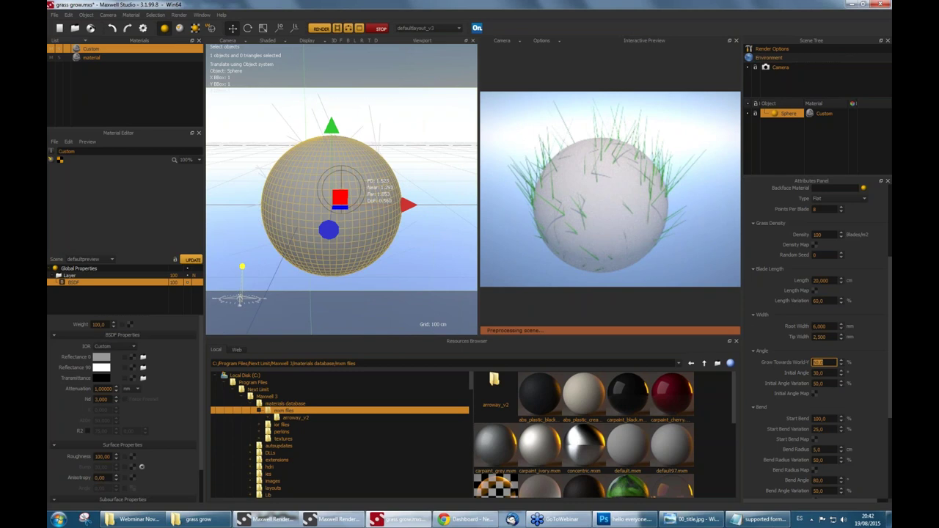
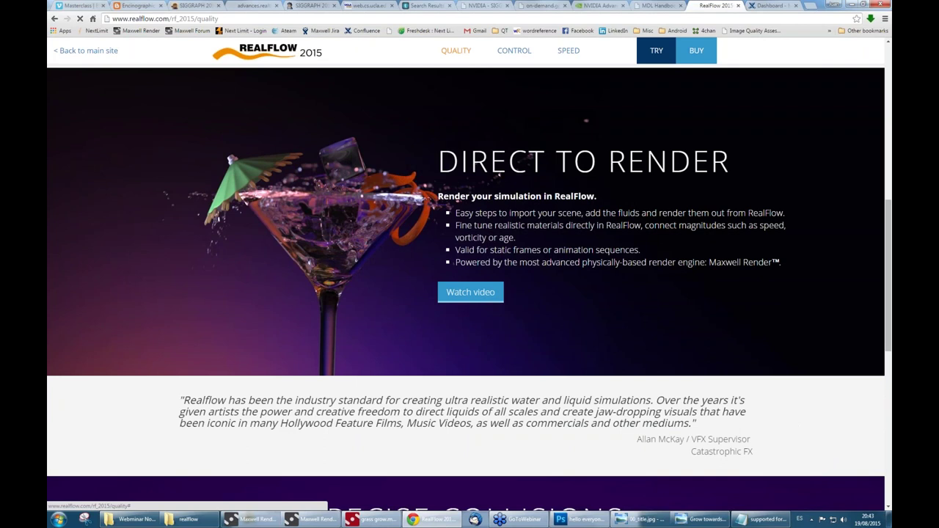
Watch the Direct to Render video on the RealFlow page and play vortex2.mov from the realflow folder.
left_click(470, 292)
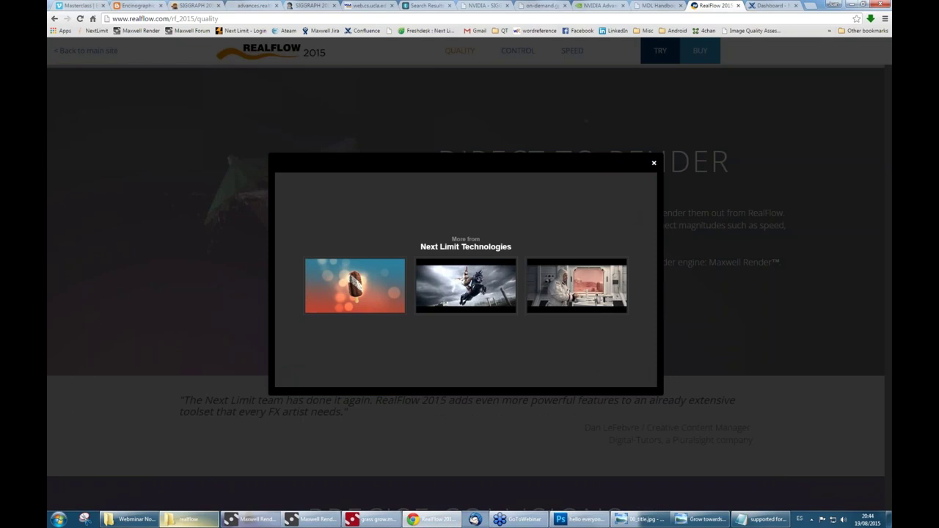
left_click(188, 518)
left_click(422, 211)
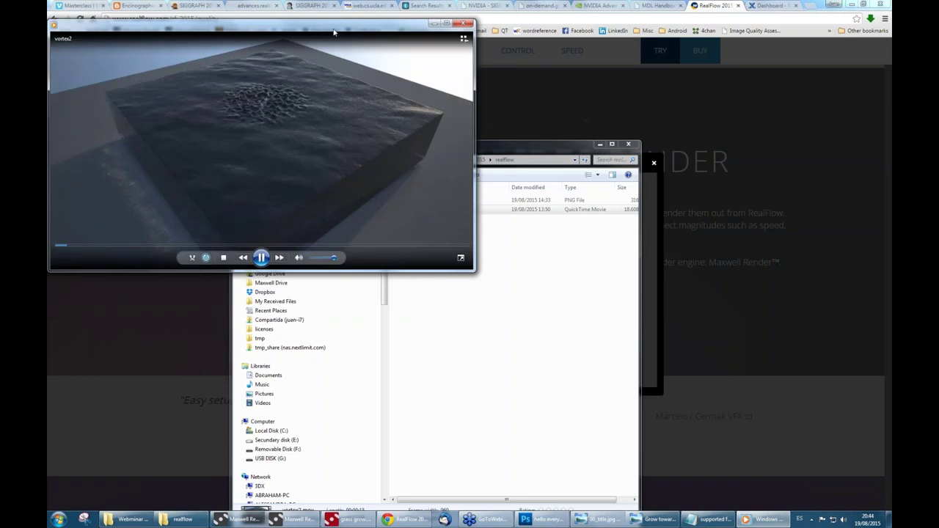
left_click_drag(334, 31, 523, 66)
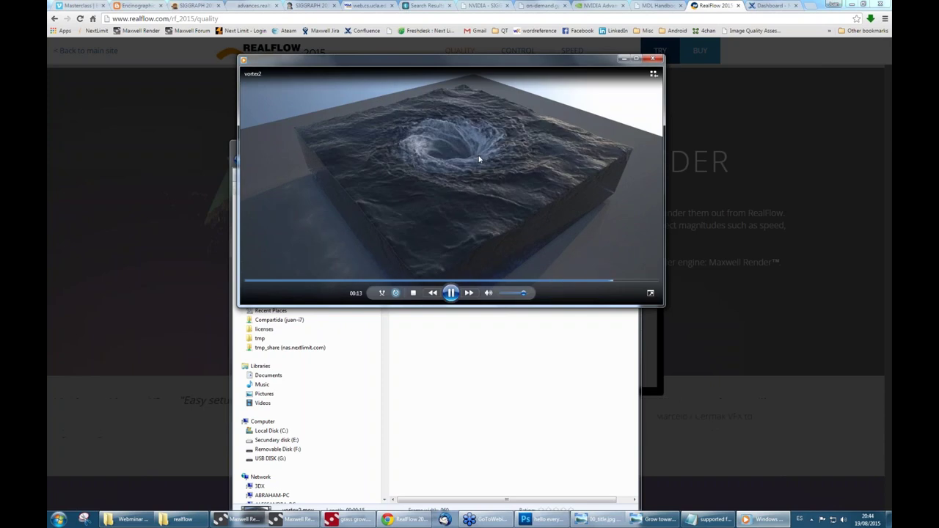
left_click(651, 58)
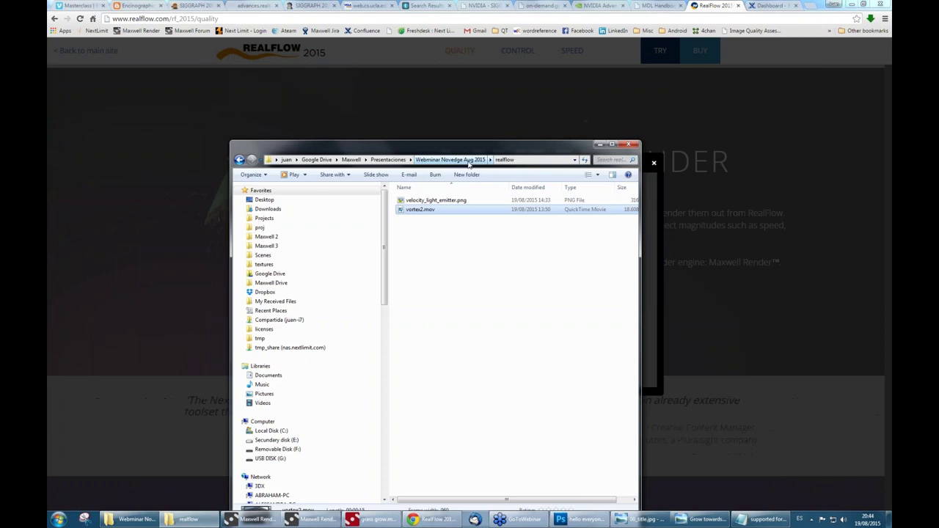
Open the Tazas Reflectance Channel montada.png image from the webinar's reflectance channel folder.
left_click(470, 160)
double_click(434, 265)
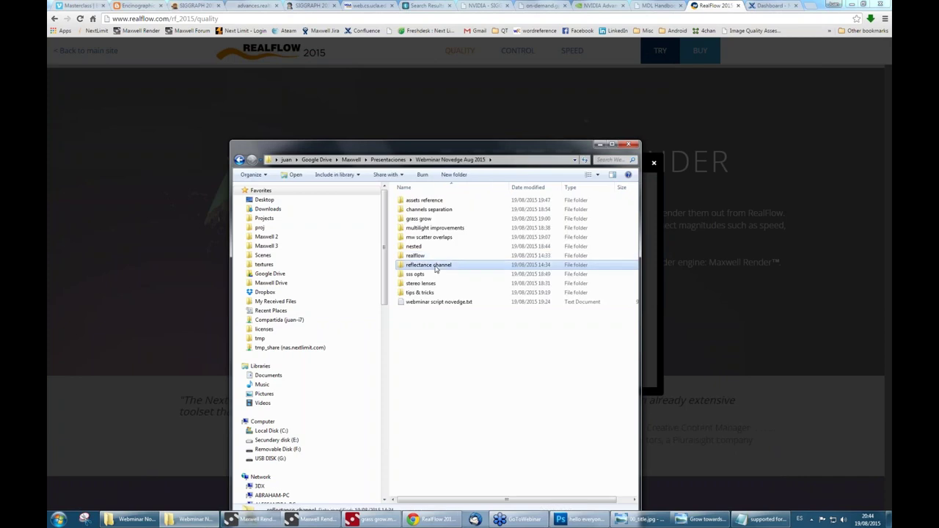
left_click(431, 208)
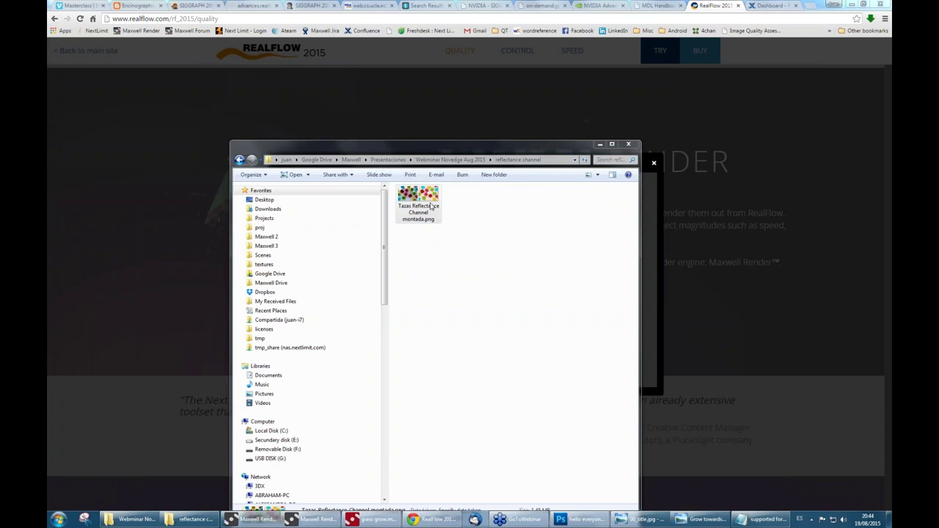
double_click(430, 207)
Locate the Reflectance option in Maxwell Render's Channels settings, dismissing the output path dialog, and view the reflectance example image.
left_click(350, 518)
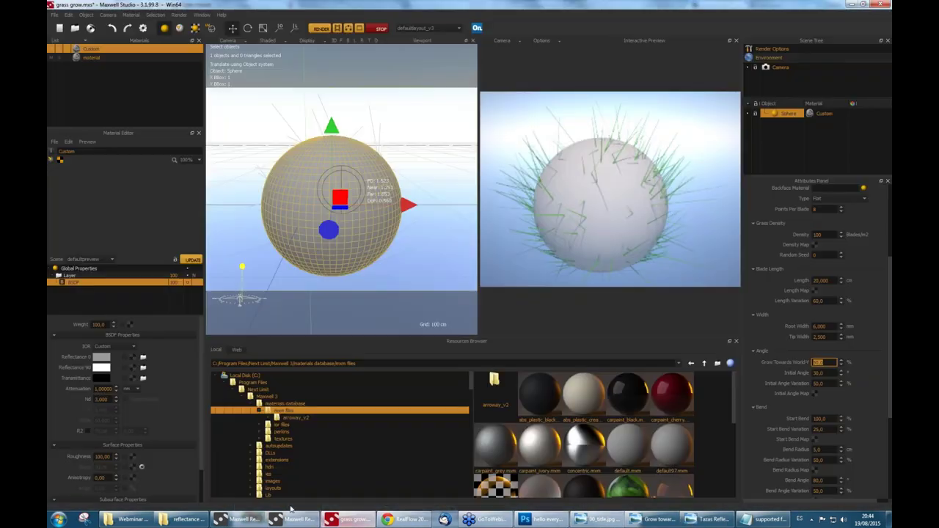
left_click(294, 518)
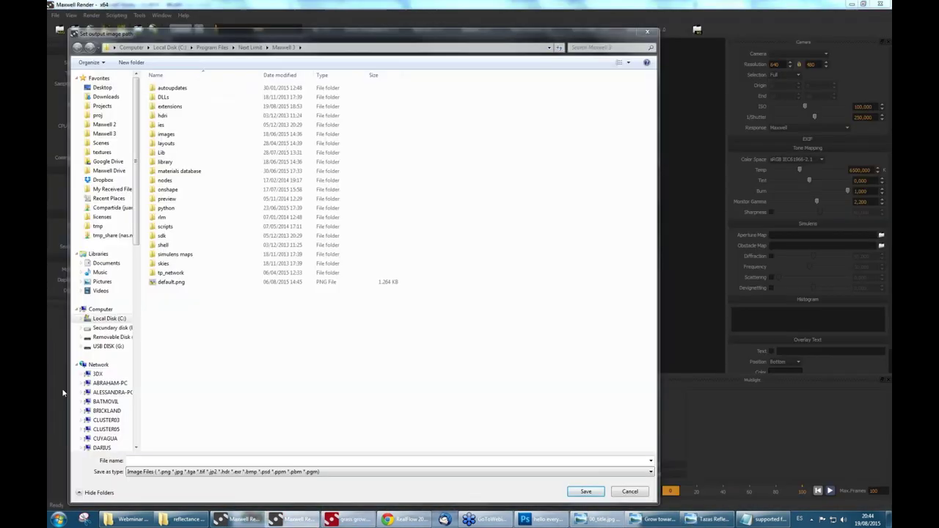
left_click(645, 34)
scroll(154, 204, "down", 5)
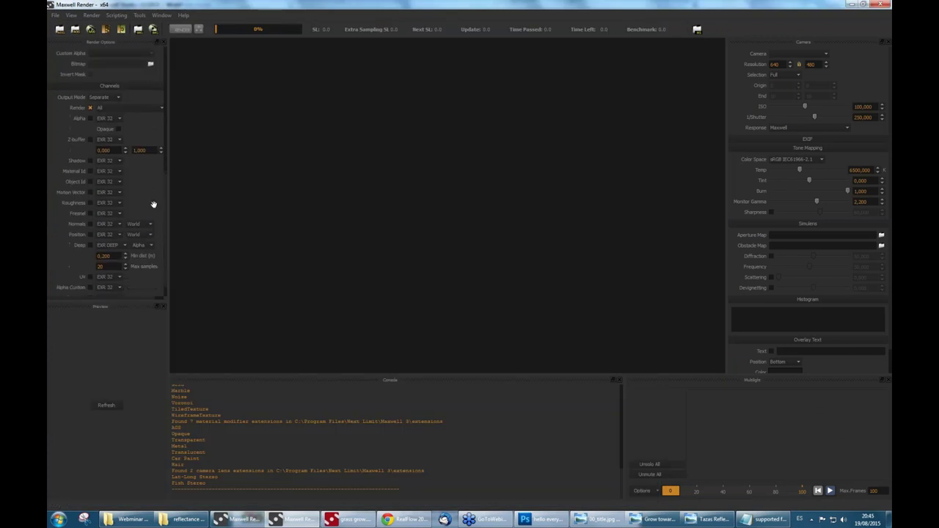
scroll(155, 201, "down", 1)
scroll(154, 199, "down", 1)
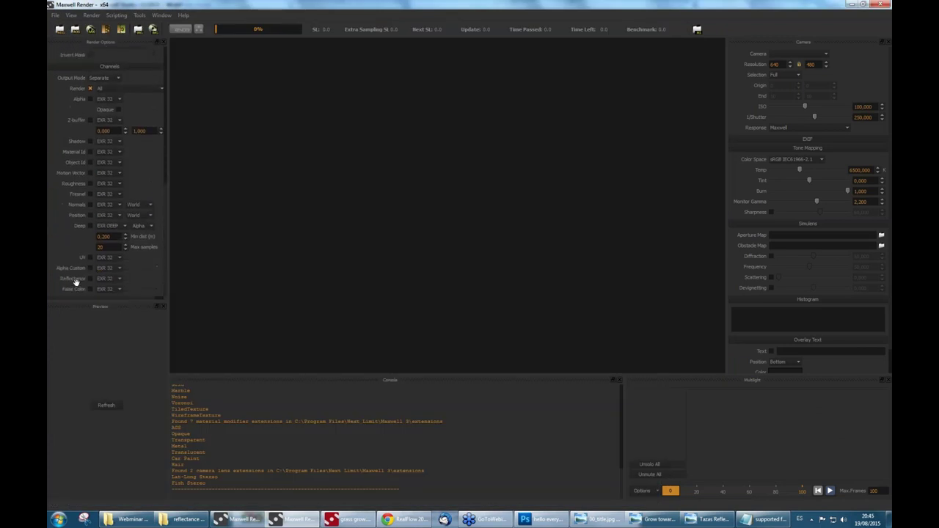
left_click(91, 278)
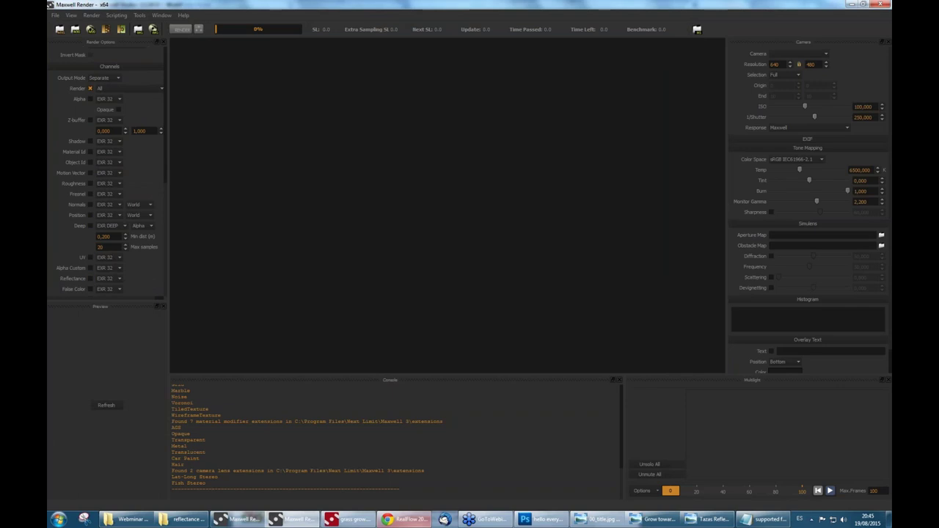
left_click(701, 521)
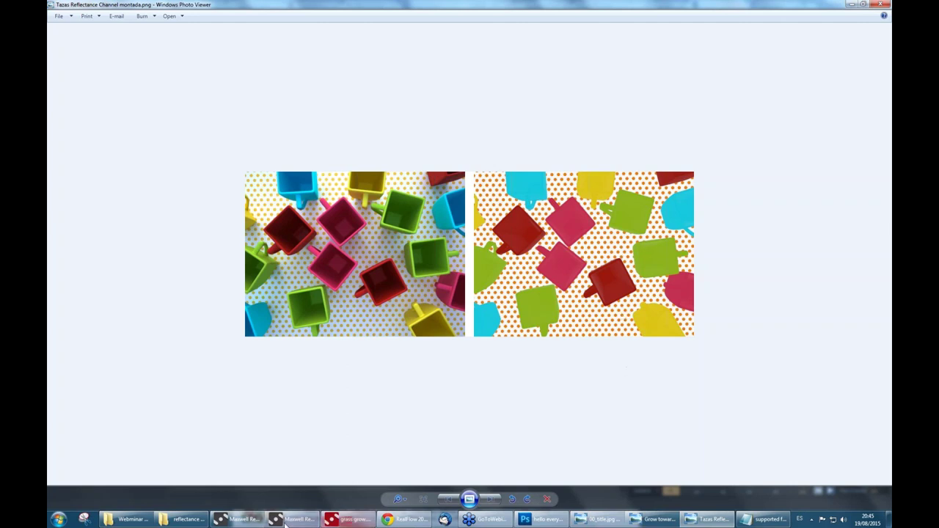
Open the 1_left_maxwell.png image from the webinar's stereo lenses folder.
left_click(185, 518)
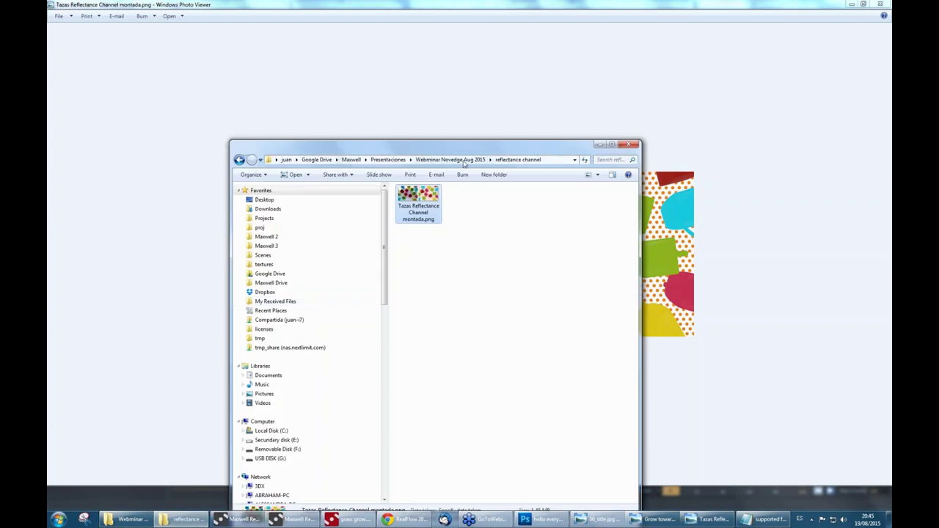
left_click(463, 160)
left_click(415, 274)
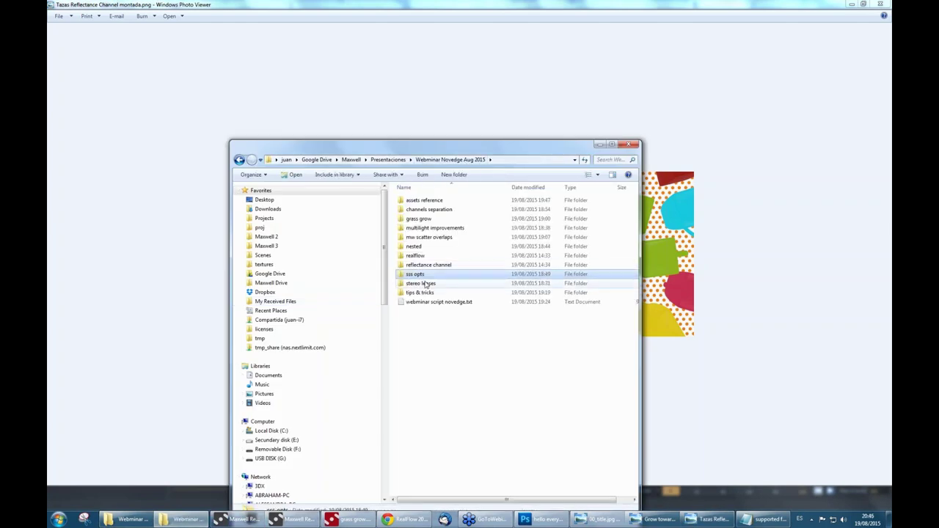
double_click(421, 283)
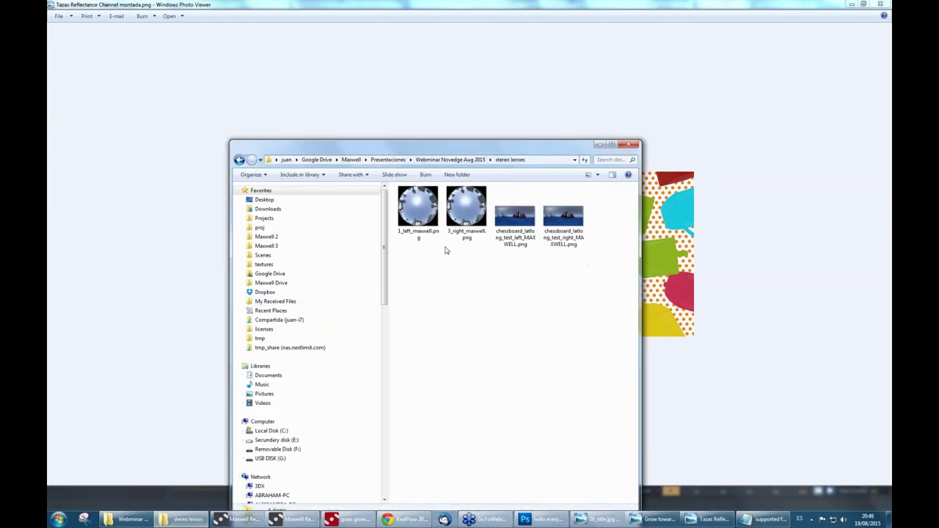
left_click(426, 211)
double_click(425, 211)
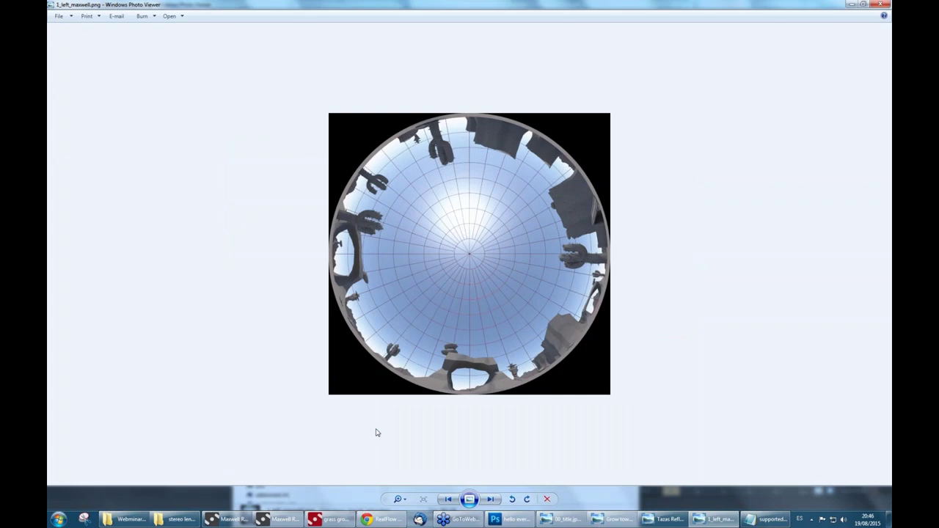
Compare the left and right fisheye and chessboard lat-long stereo images.
key("Right")
key("Right")
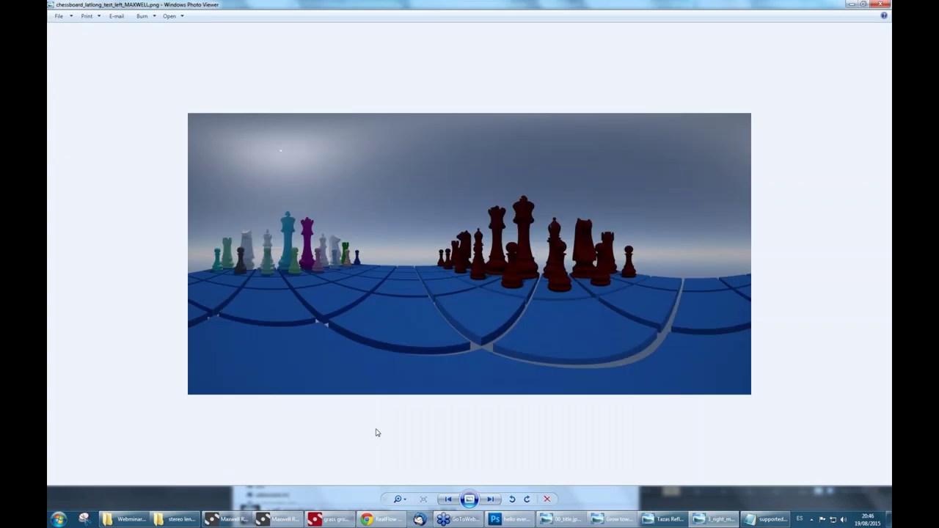
key("Right")
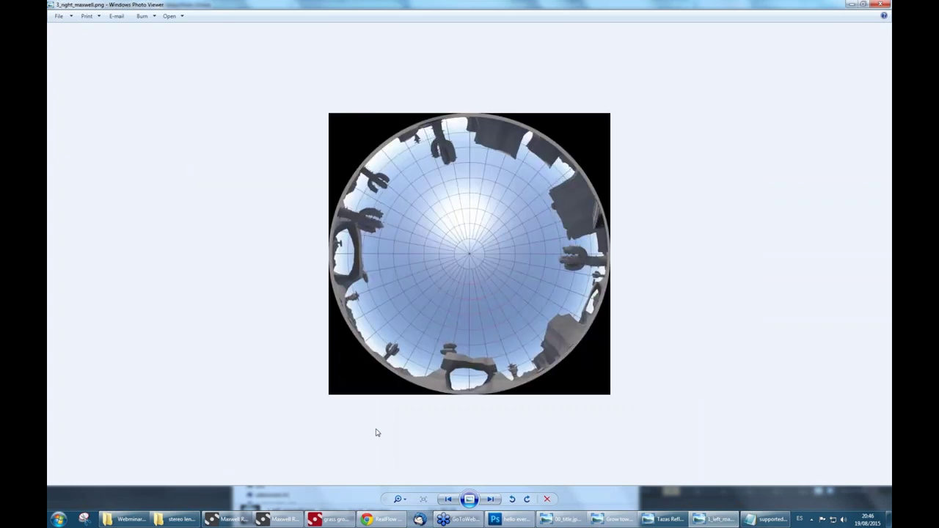
key("Right")
key("Right")
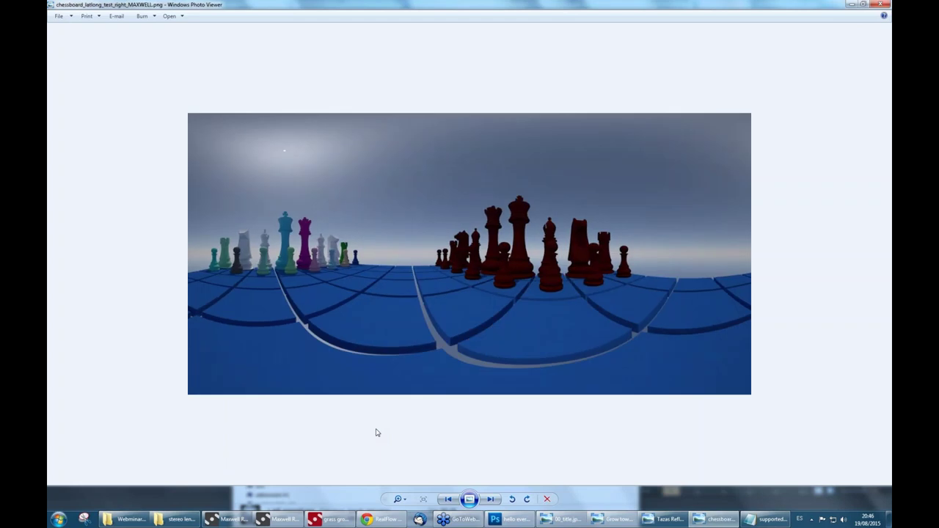
Switch to Maxwell Studio and set the grass grow scene camera's Lens to Fish Stereo.
left_click(338, 522)
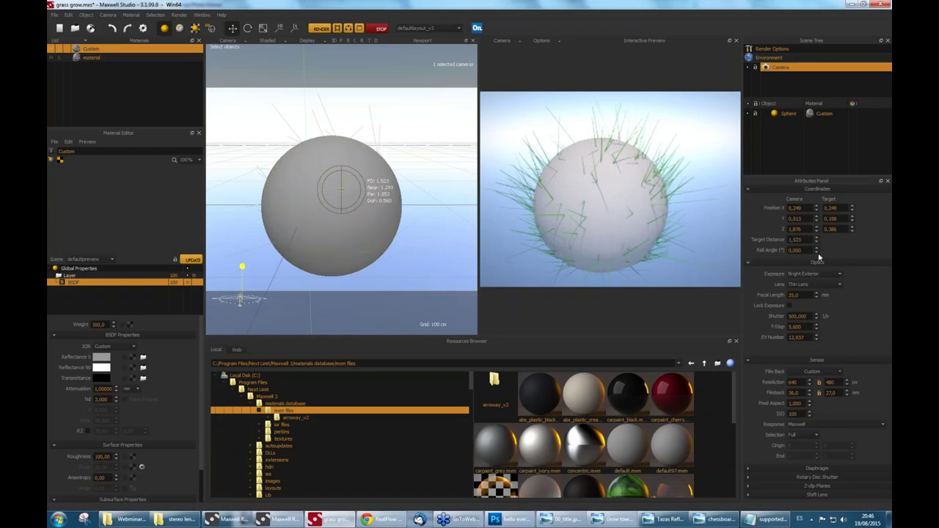
left_click(815, 285)
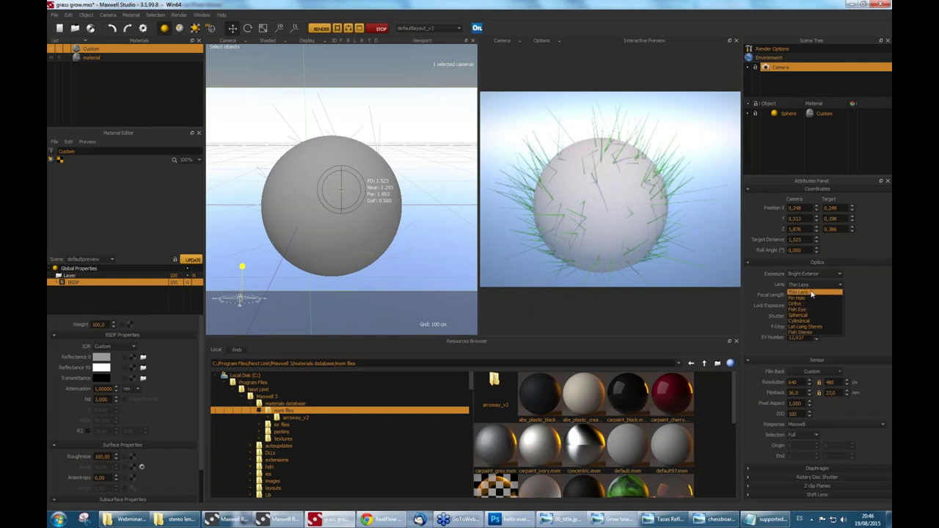
left_click(802, 333)
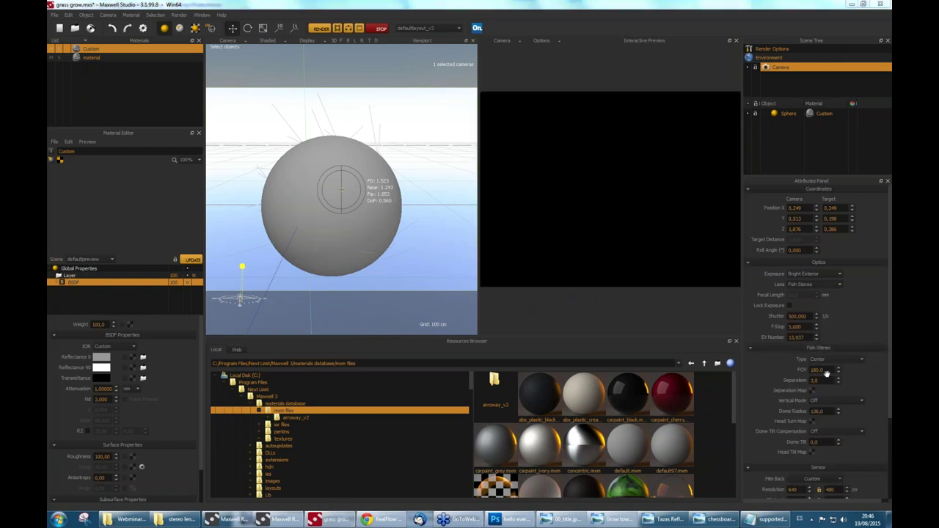
Examine the Fish Stereo lens's Type choices and its FOV, separation and dome settings, and collapse the section.
left_click(831, 359)
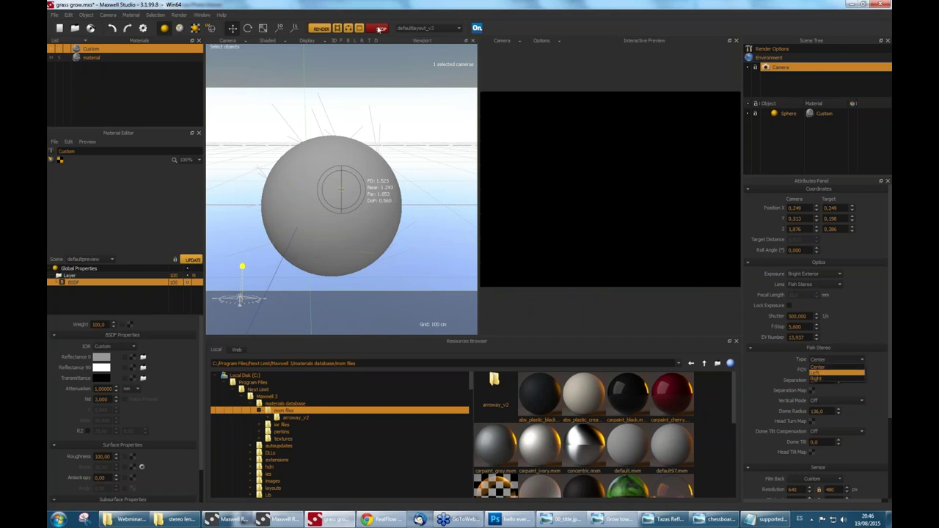
left_click(818, 366)
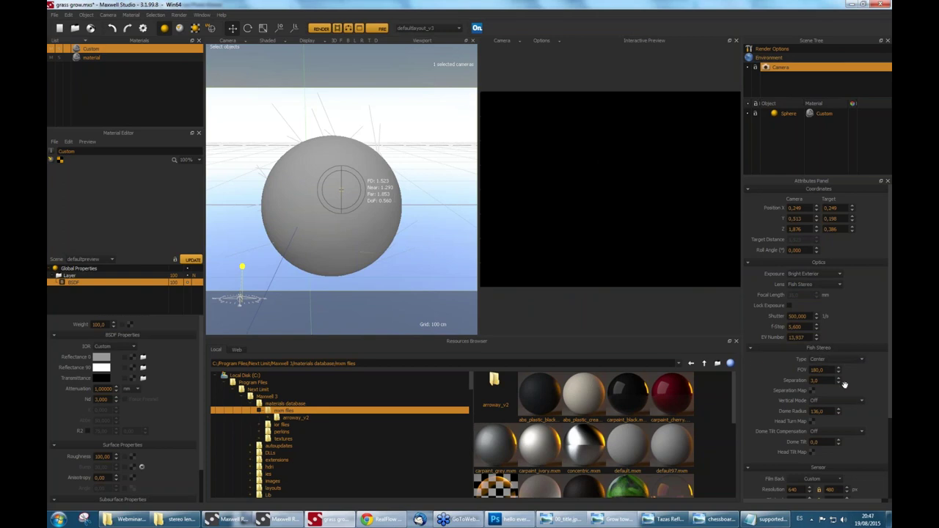
left_click(827, 358)
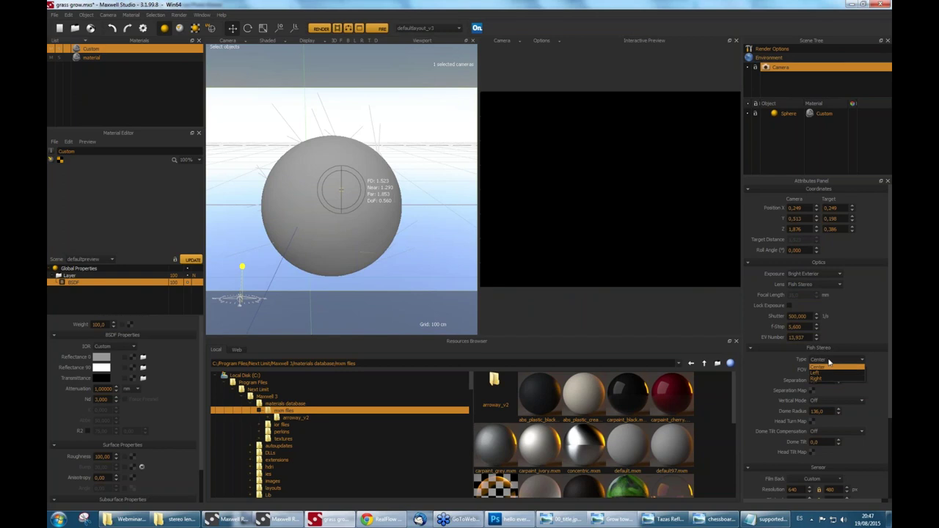
left_click(880, 371)
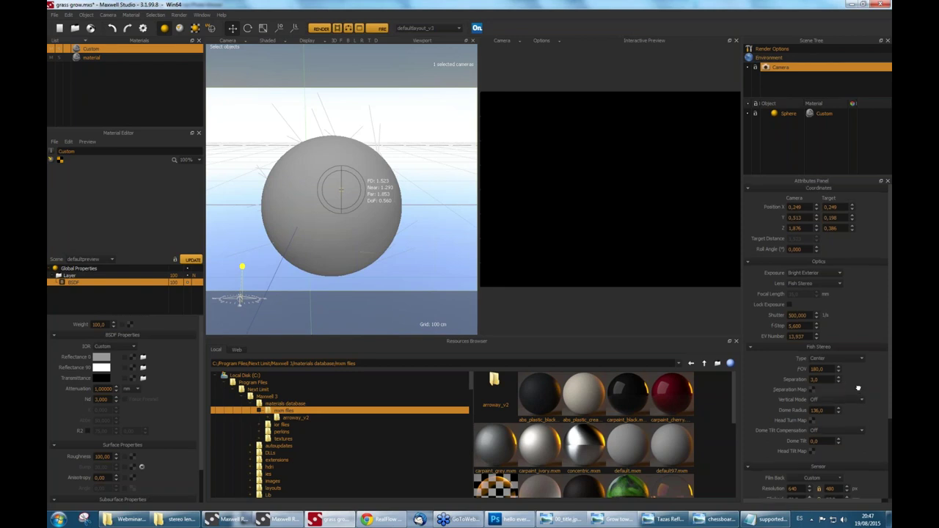
scroll(858, 388, "down", 2)
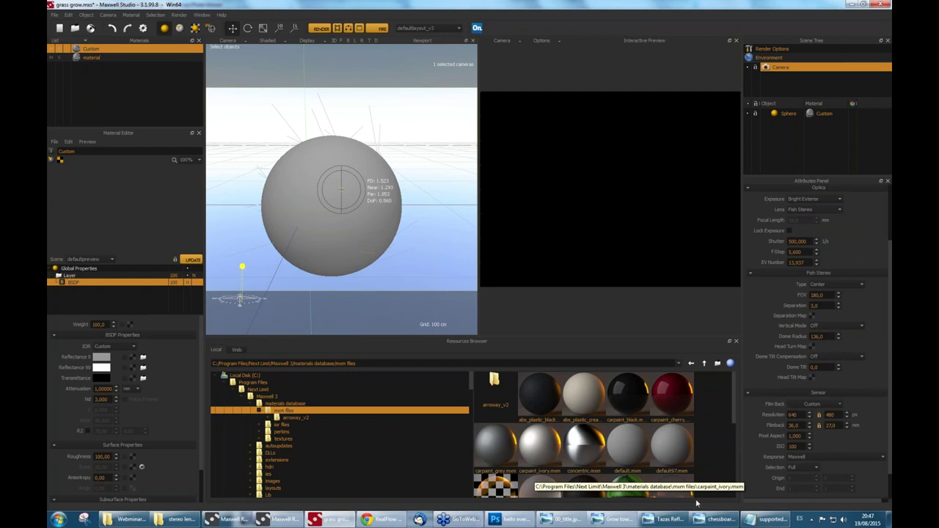
mouse_move(733, 519)
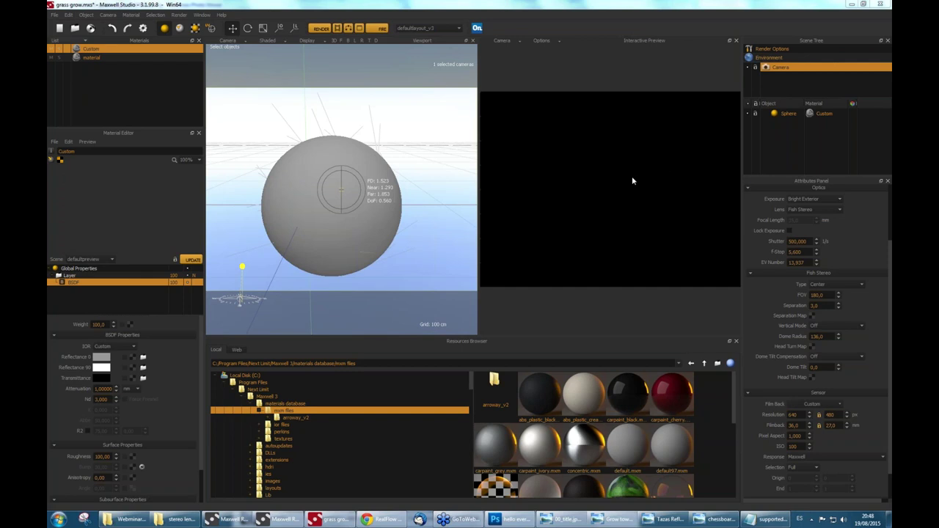
left_click(751, 273)
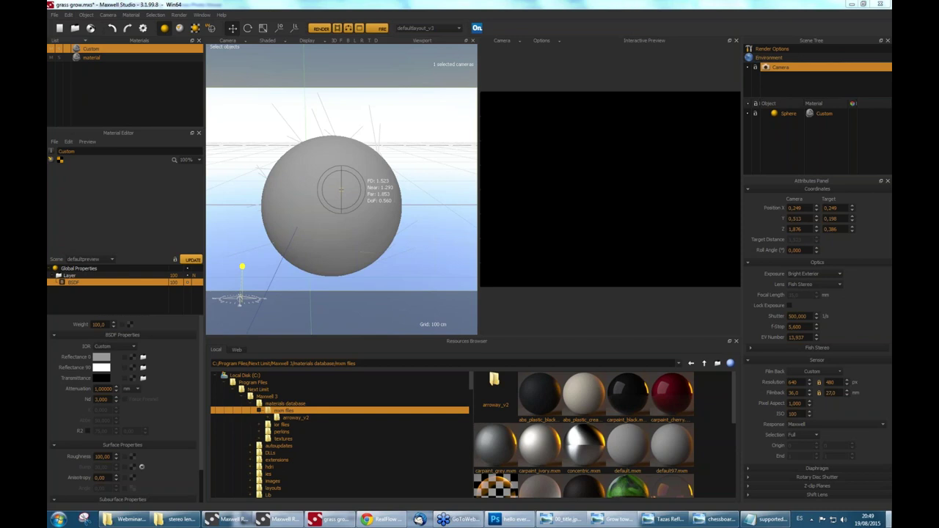
Switch to the desktop and launch the CUDA build of Maxwell Studio with run_rscuda.bat from the RSCUDA folder's exe_cuda6.5 subfolder.
left_click(851, 4)
left_click(851, 4)
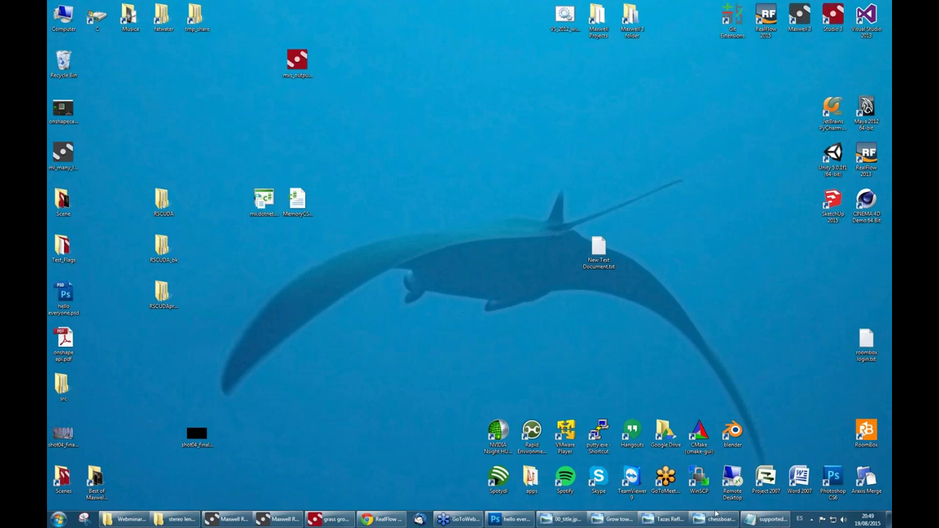
mouse_move(712, 519)
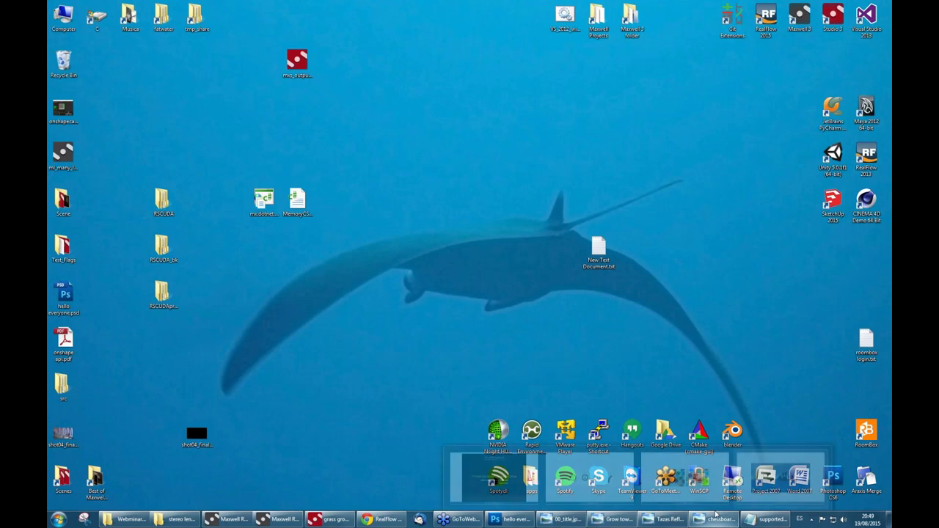
double_click(163, 204)
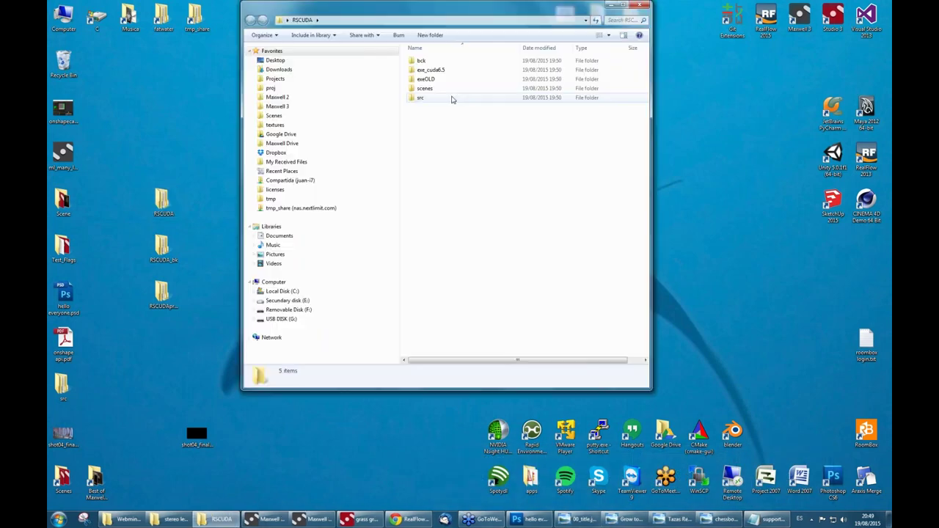
left_click_drag(478, 19, 357, 59)
double_click(326, 116)
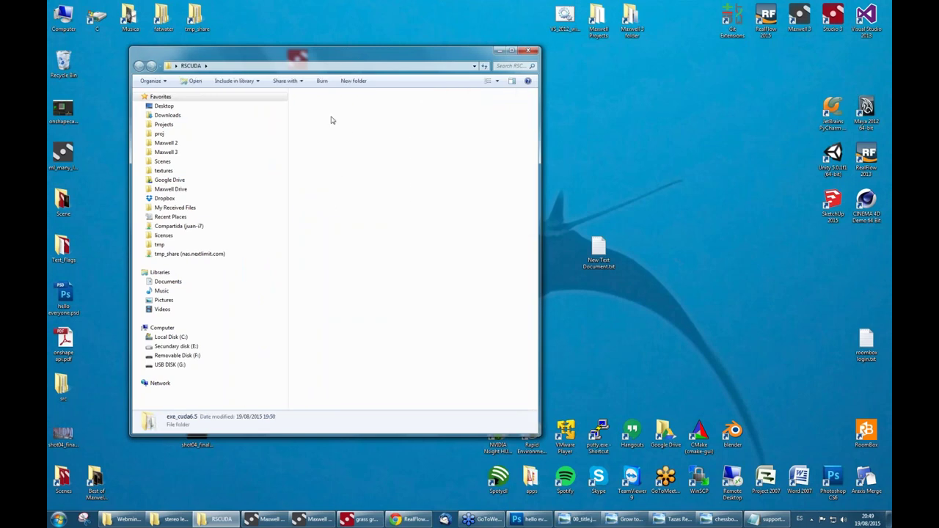
left_click(333, 229)
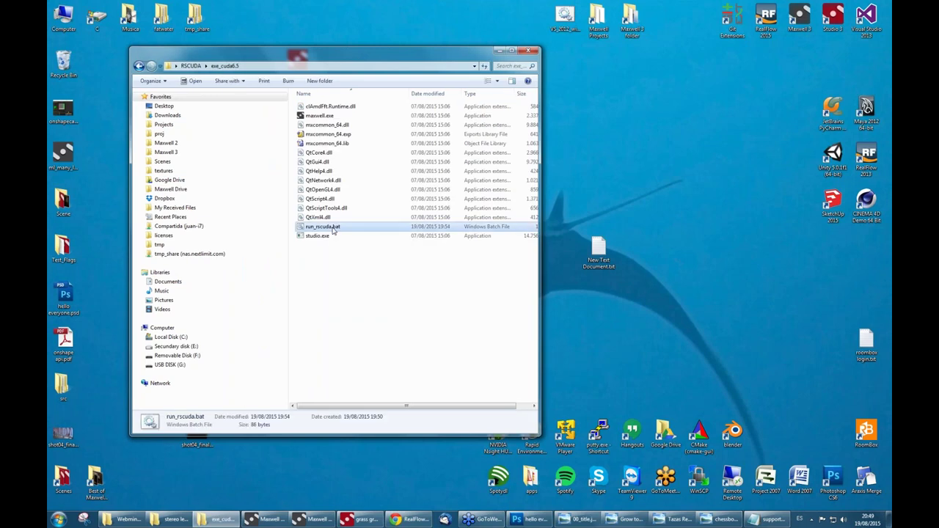
double_click(333, 229)
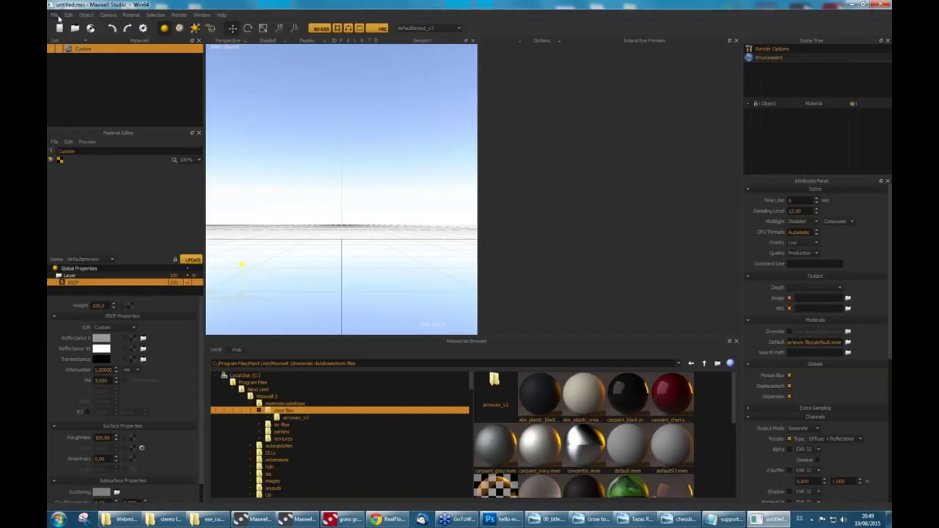
Open the recent scene 8ball_ranch_RSCUDA_Center_ConstantSky.mxs.
left_click(54, 15)
mouse_move(91, 124)
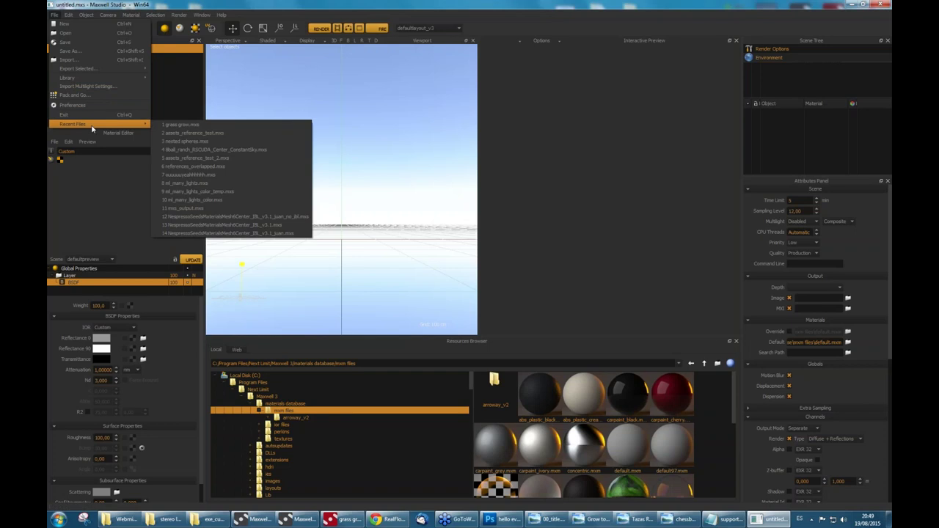
left_click(220, 141)
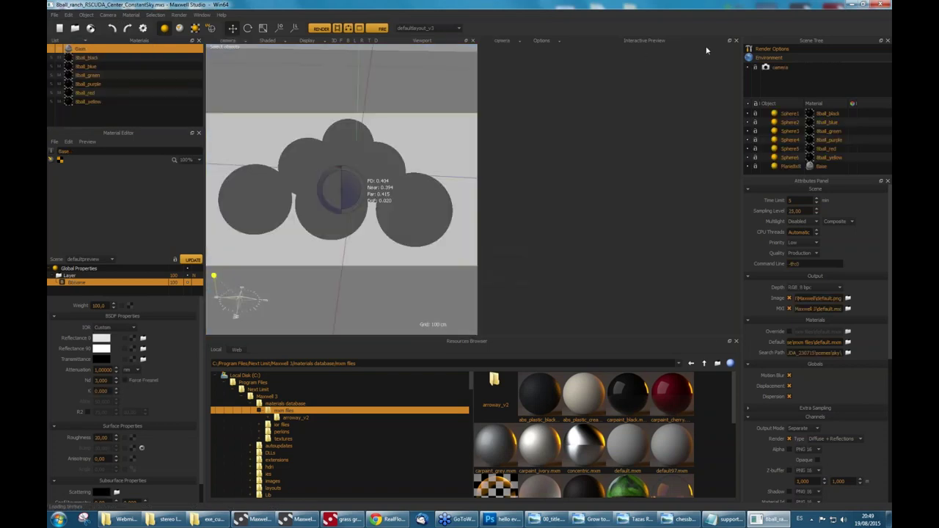
Set the interactive preview's Quality to 2 in the Preview Options.
right_click(549, 195)
left_click(571, 232)
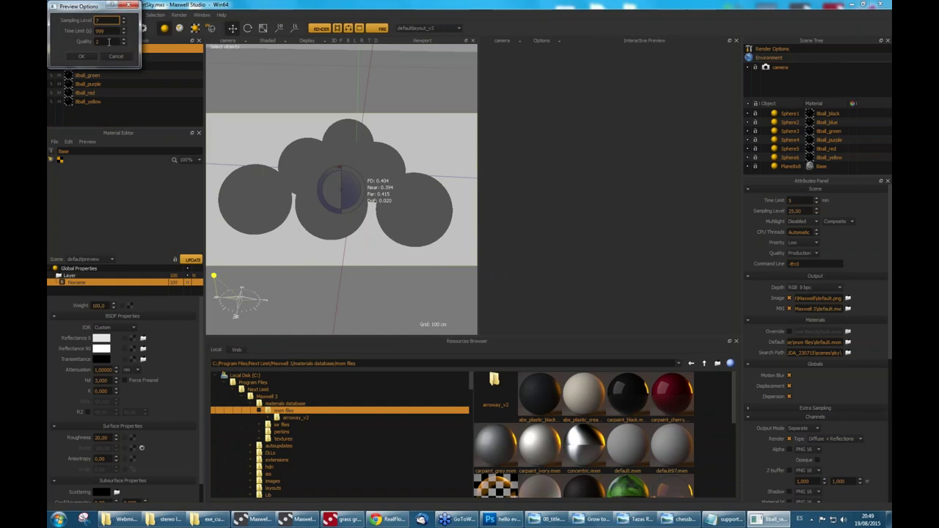
type("2")
left_click(82, 56)
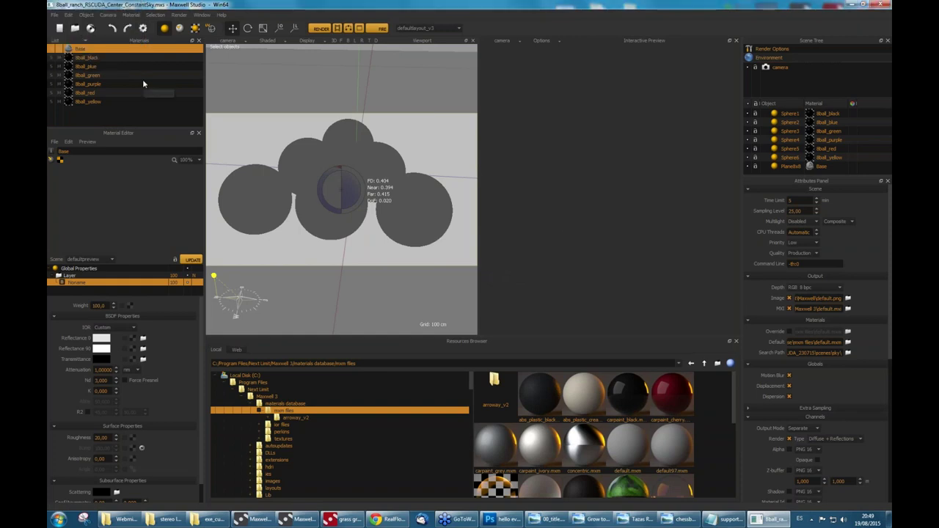
Close the Resources Browser and start the interactive preview of the billiard ball scene.
left_click(356, 192)
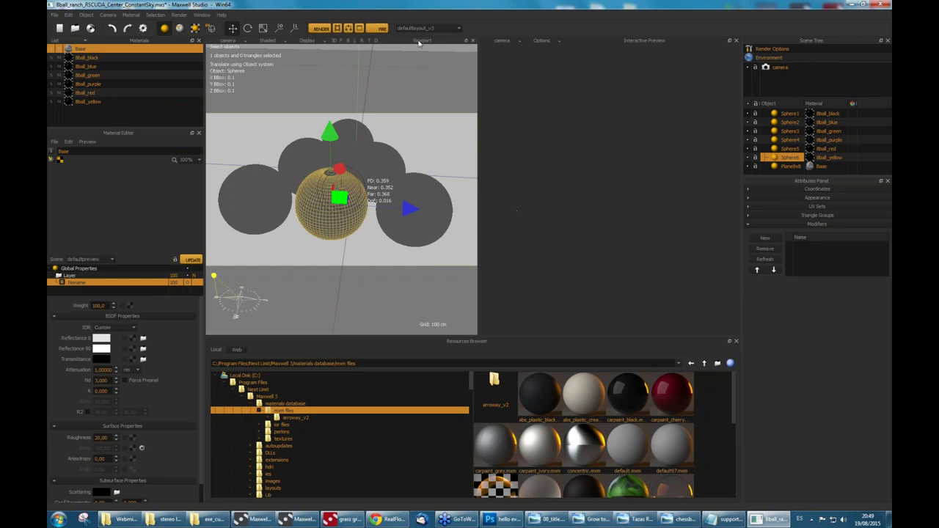
left_click(736, 342)
left_click(377, 29)
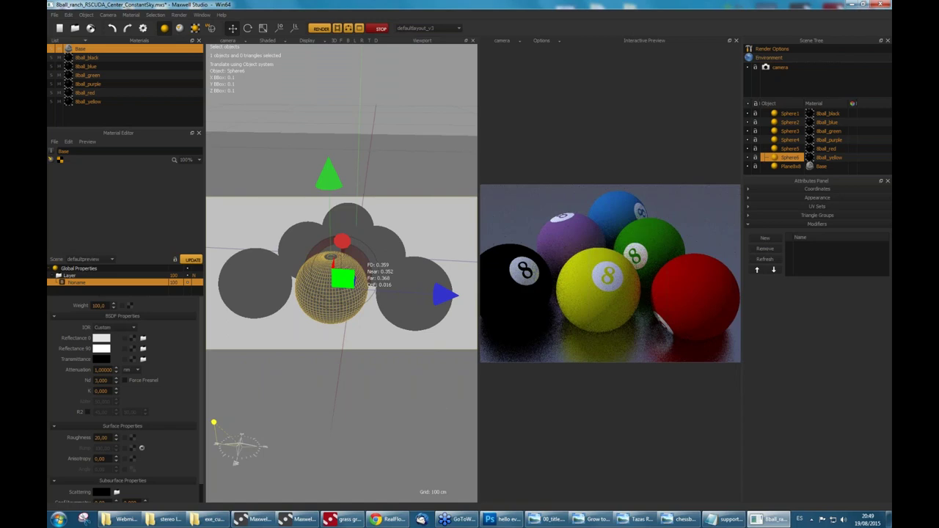
Examine the billiard balls in the live preview from several camera angles and distances, selecting the green ball.
scroll(403, 298, "up", 3)
scroll(403, 298, "down", 1)
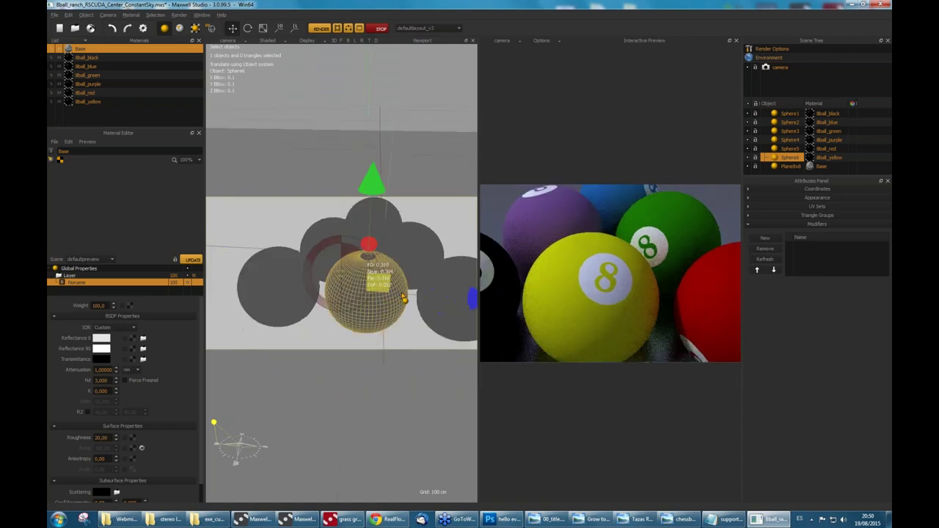
left_click_drag(403, 298, 332, 280, "alt")
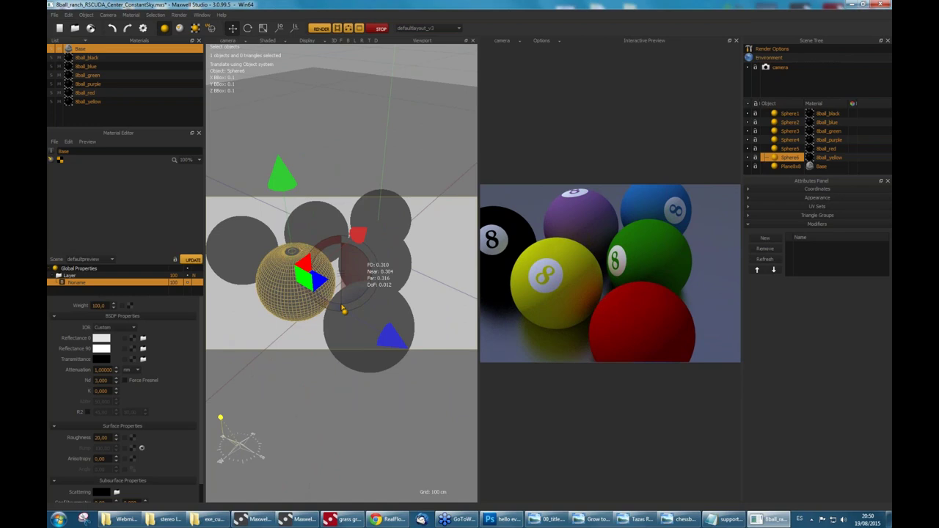
scroll(352, 309, "up", 3)
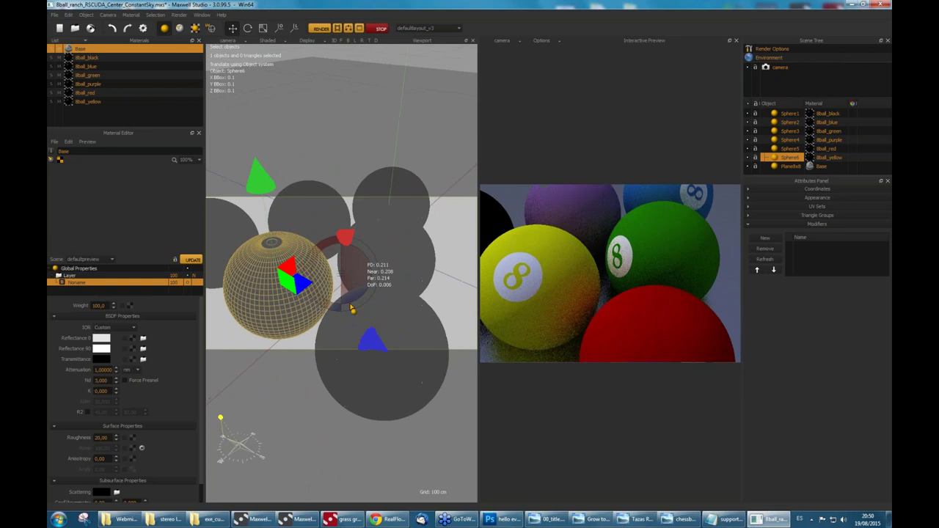
scroll(352, 309, "down", 3)
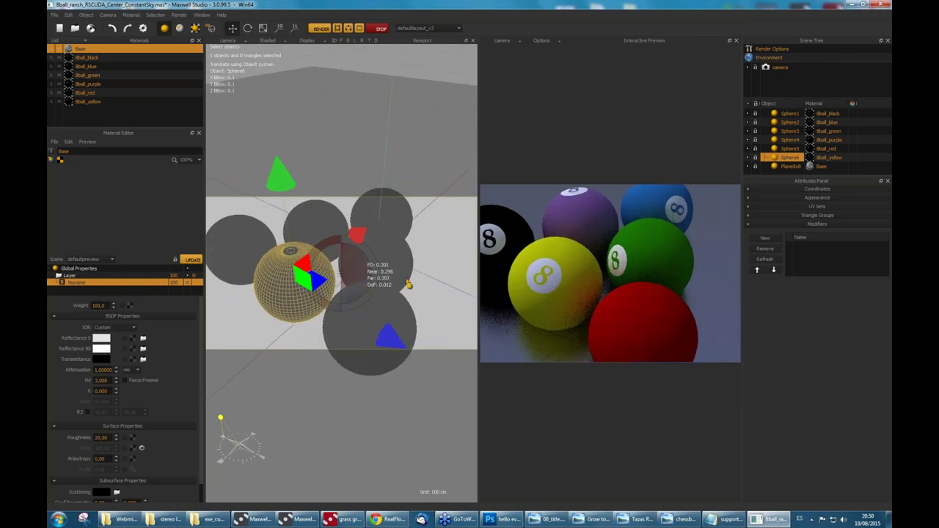
left_click(364, 308)
left_click_drag(364, 313, 432, 270, "alt")
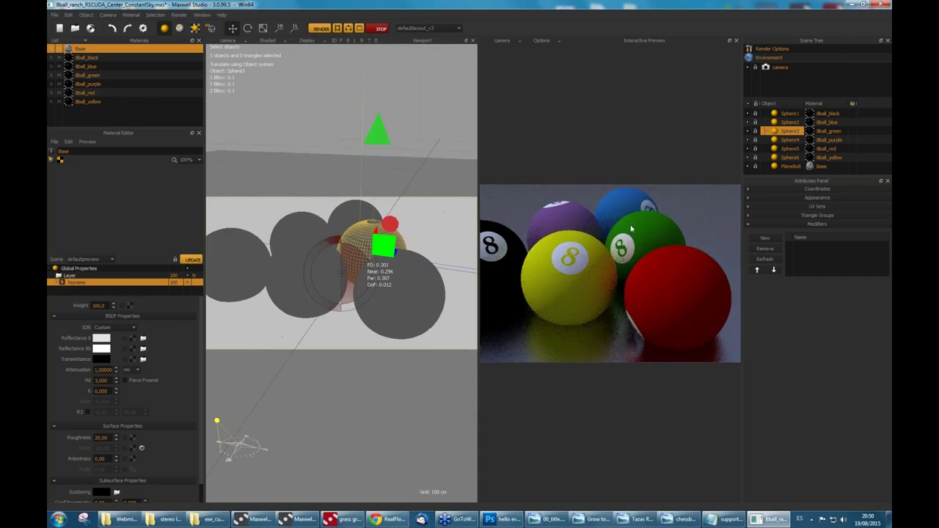
Show the GPU Draft choice in the render options' Quality setting without selecting it, and stop the interactive preview.
left_click(772, 49)
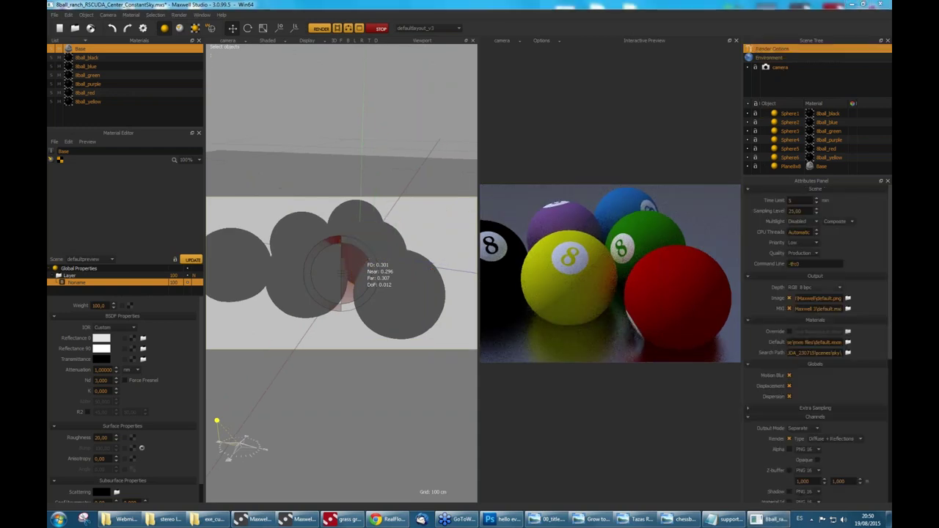
left_click(814, 253)
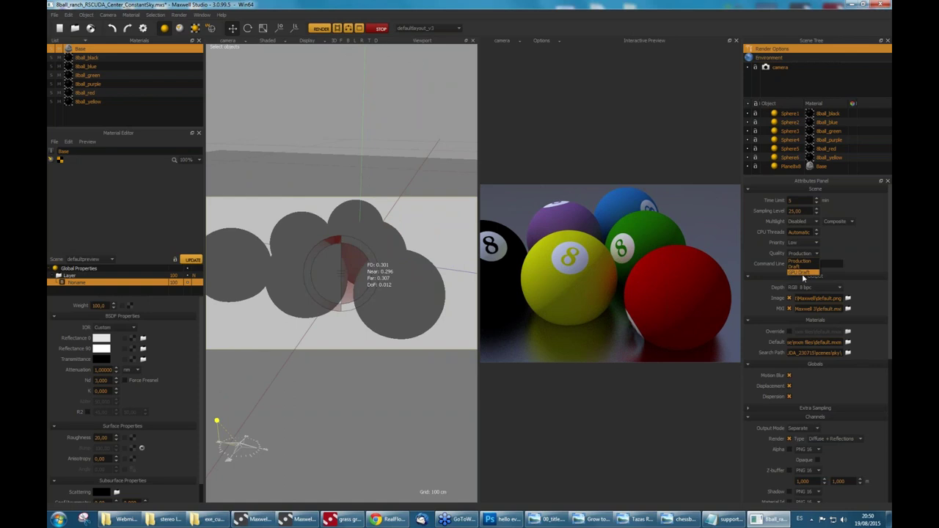
left_click(864, 263)
left_click(382, 31)
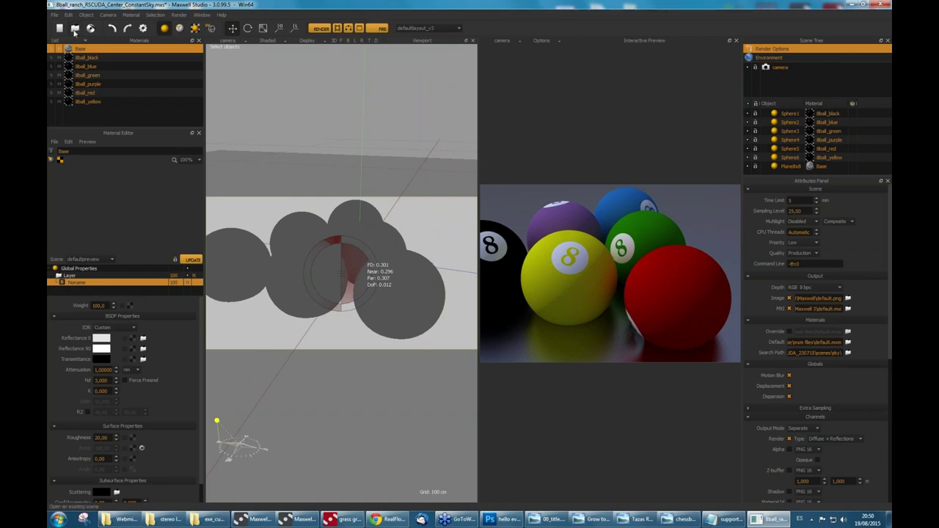
Open the scene conferenceRoomOK.mxs from the conference folder within RSCUDA's scenes.
left_click(75, 27)
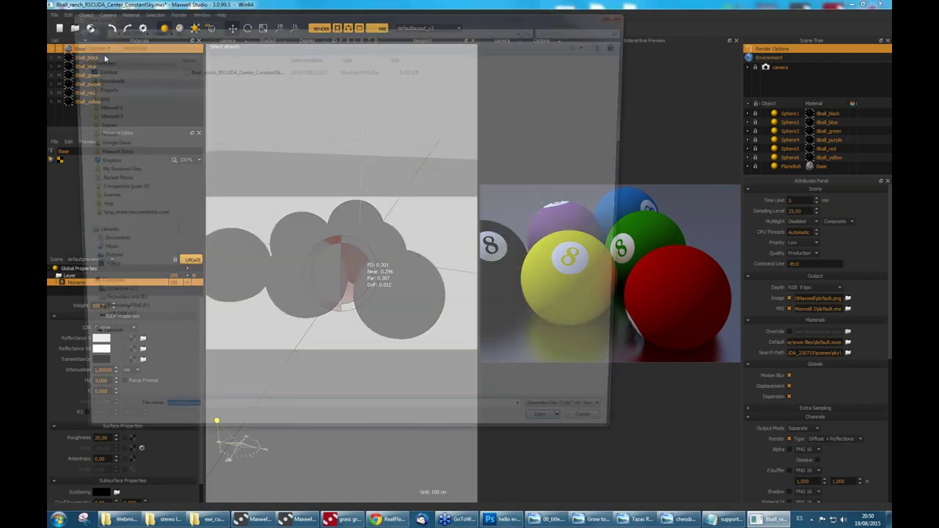
left_click(145, 29)
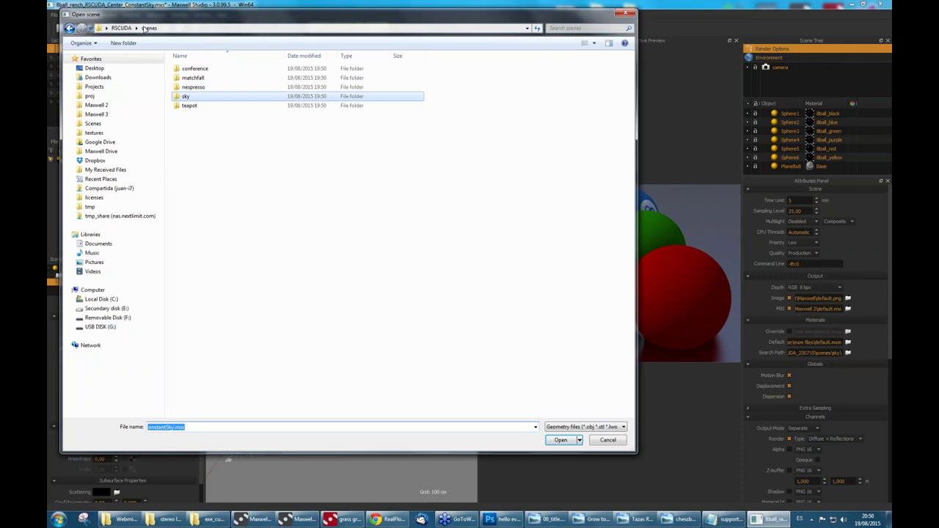
double_click(205, 69)
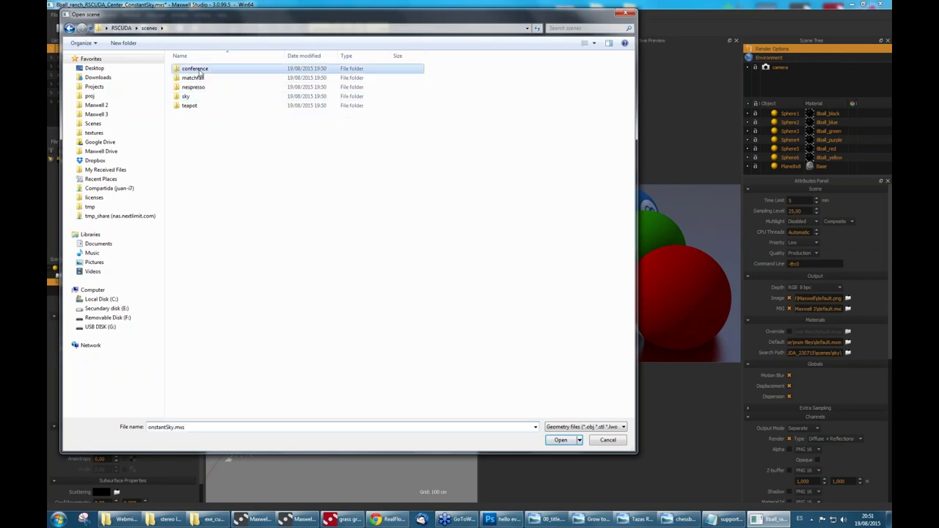
left_click(206, 70)
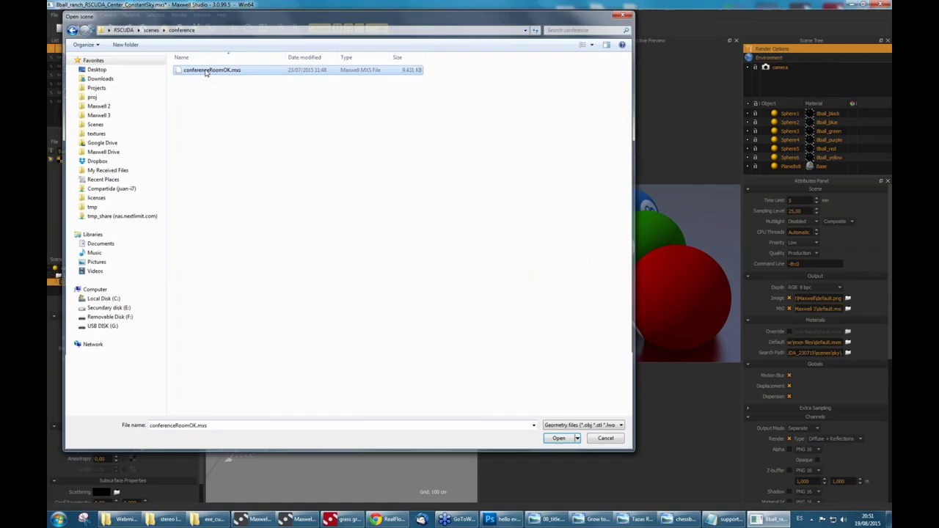
double_click(206, 70)
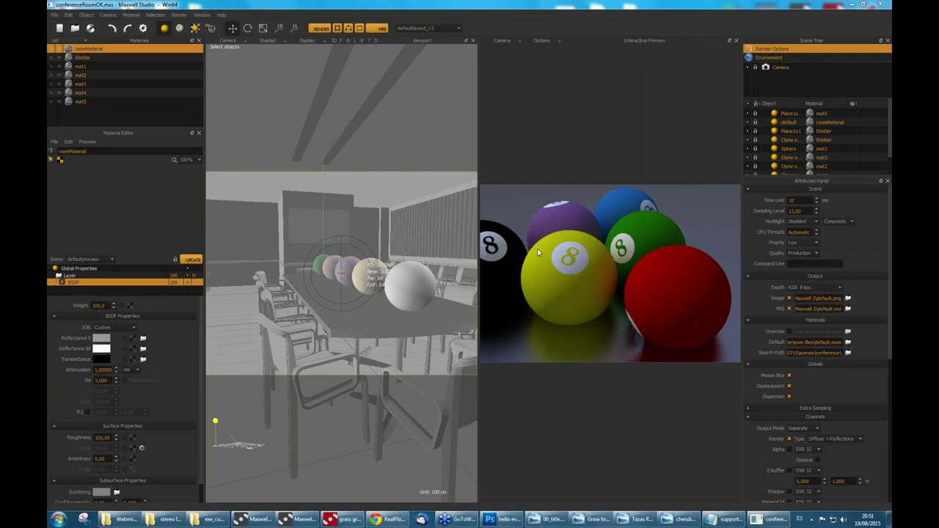
Raise the preview's Quality value and start the interactive preview of the conference room.
left_click(384, 28)
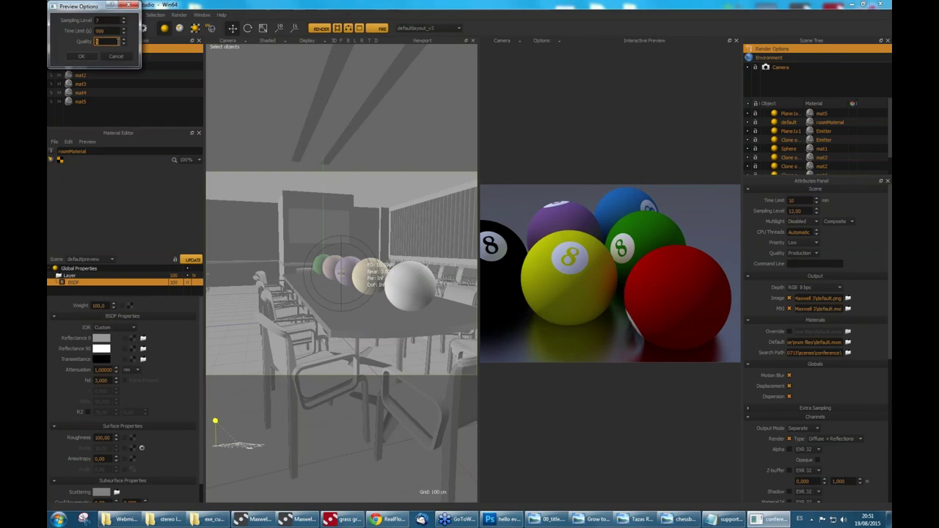
left_click(123, 39)
left_click(88, 58)
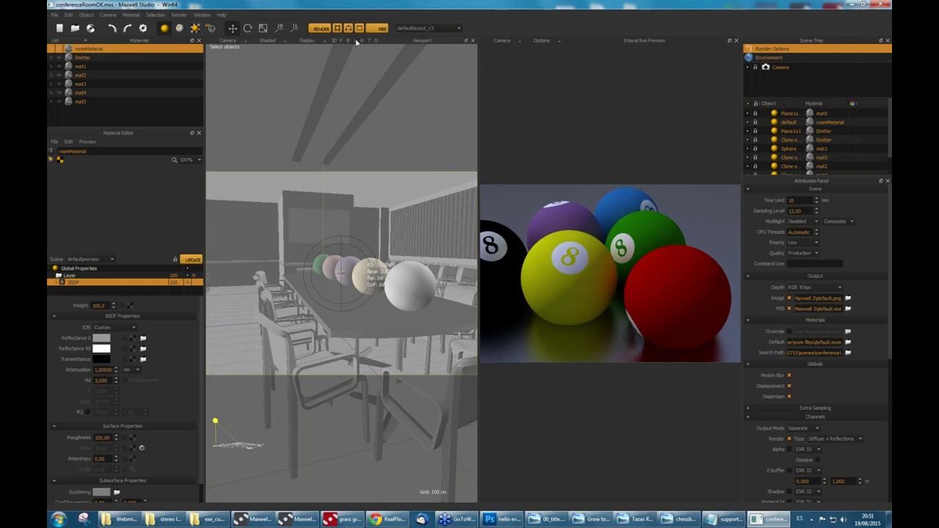
left_click(380, 28)
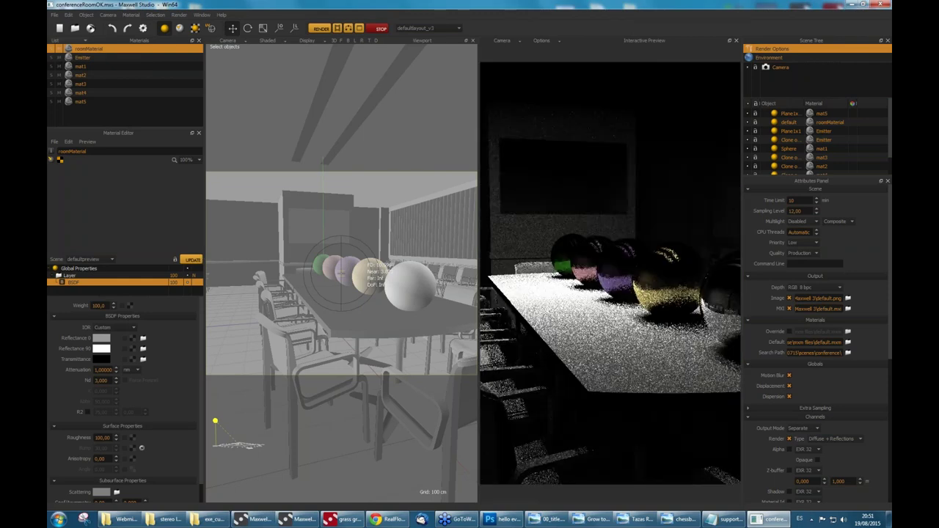
Narrow the material editor area, widen the viewport, and select the yellow ball on the conference table from a new camera angle.
left_click_drag(203, 258, 129, 257)
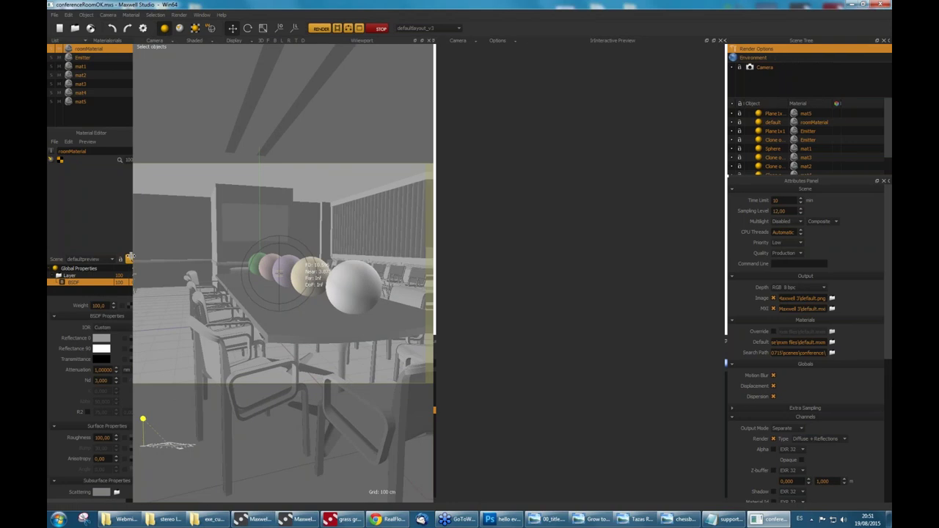
left_click_drag(431, 265, 454, 266)
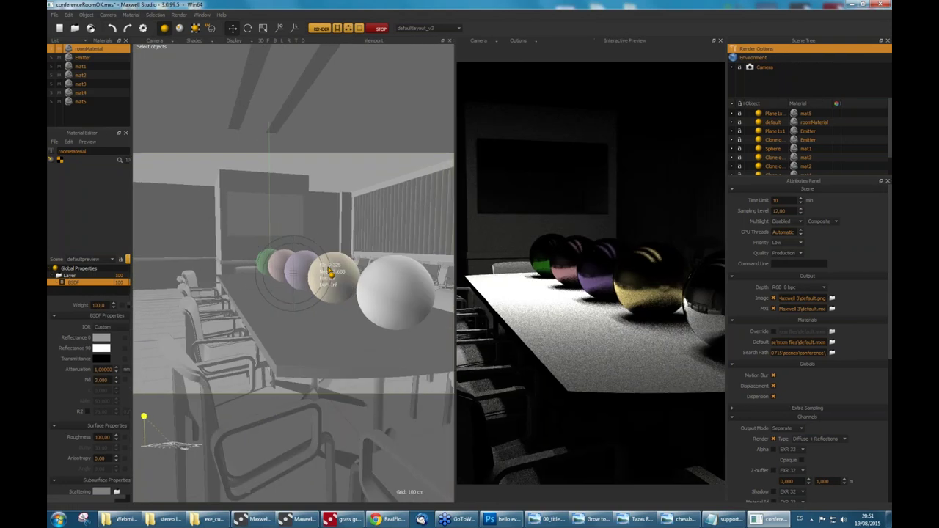
left_click_drag(329, 273, 292, 322, "alt")
scroll(282, 305, "down", 3)
left_click(292, 322)
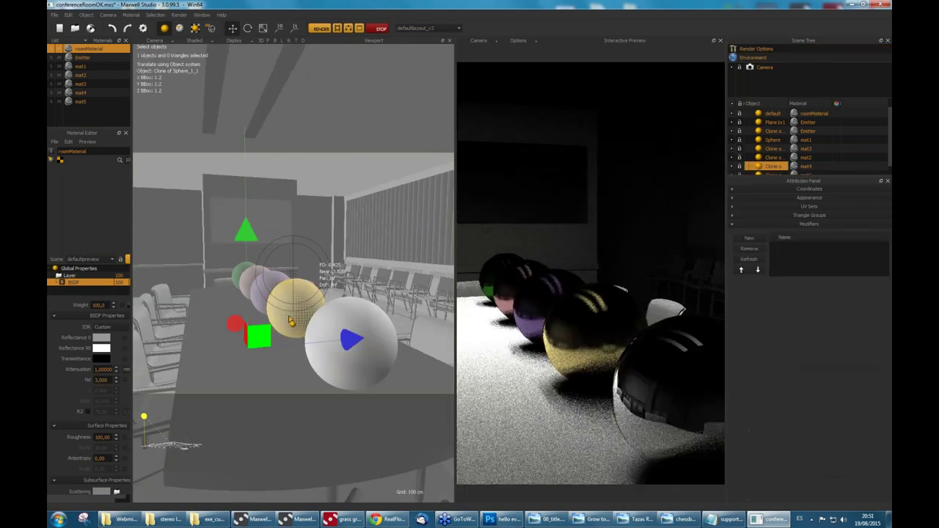
Try a different surface Roughness on roomMaterial and return it to 100.
scroll(58, 382, "down", 1)
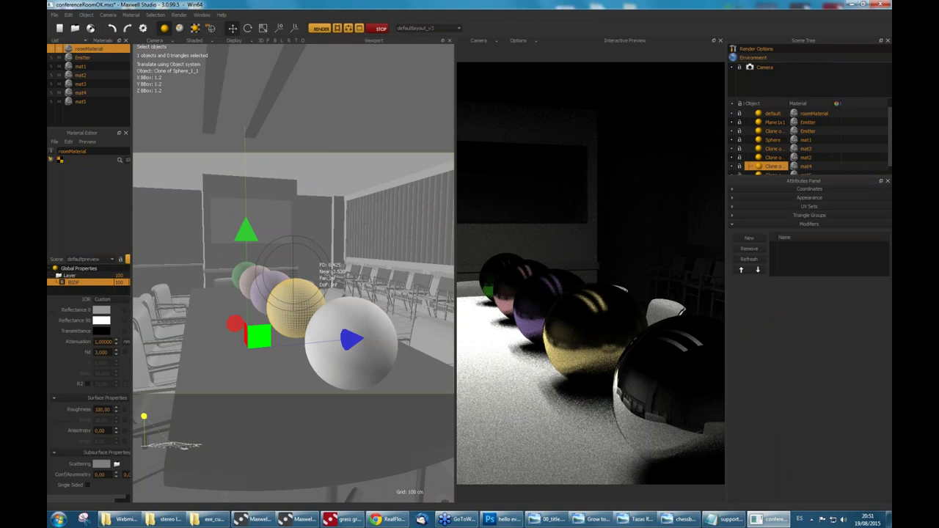
double_click(102, 409)
type("100")
key("Return")
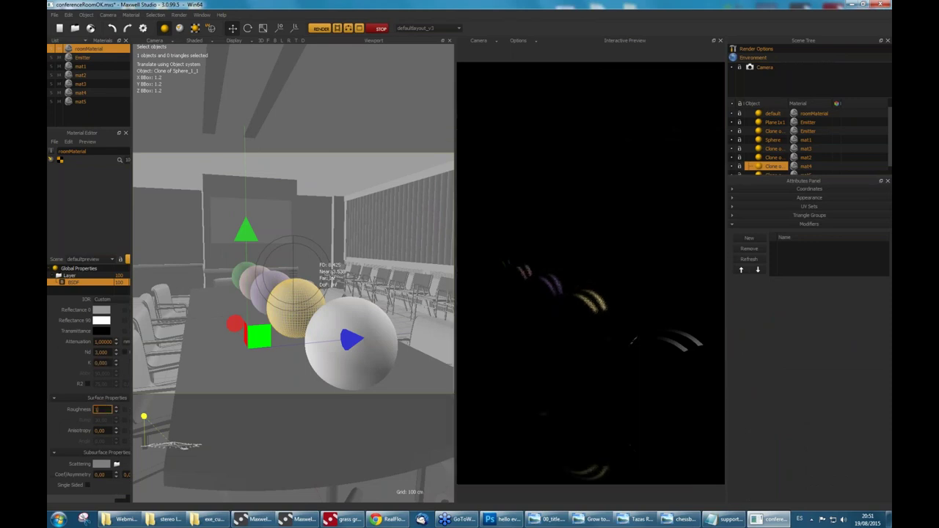
key("Return")
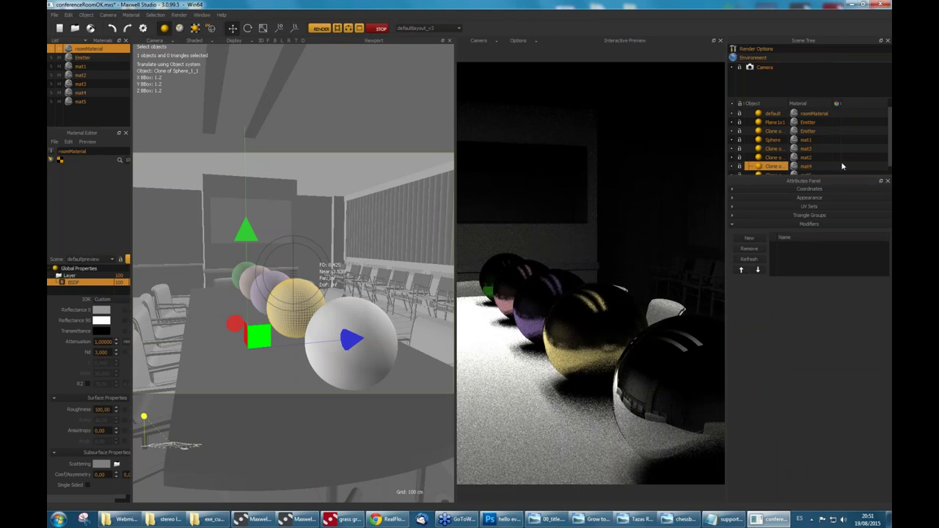
Set the Roughness of mat4, the yellow ball's material, to 100 and stop the interactive preview.
left_click(809, 167)
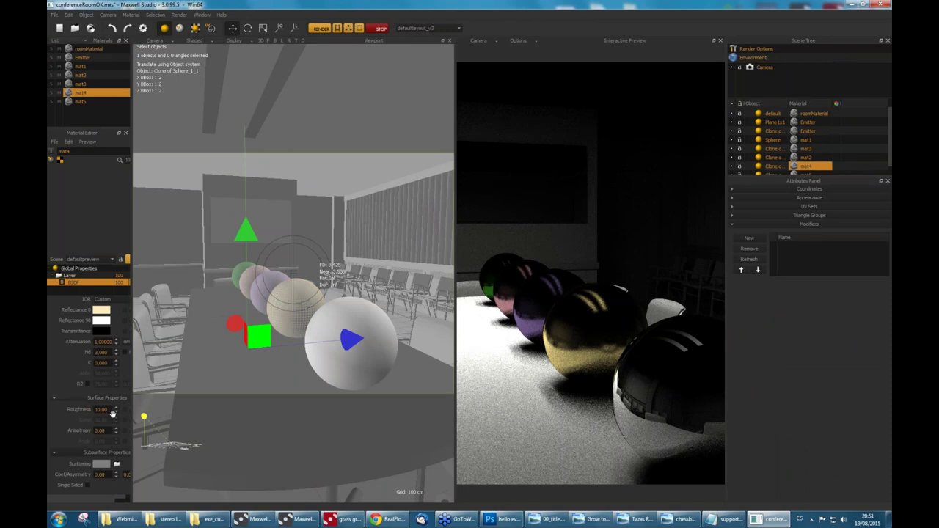
double_click(110, 409)
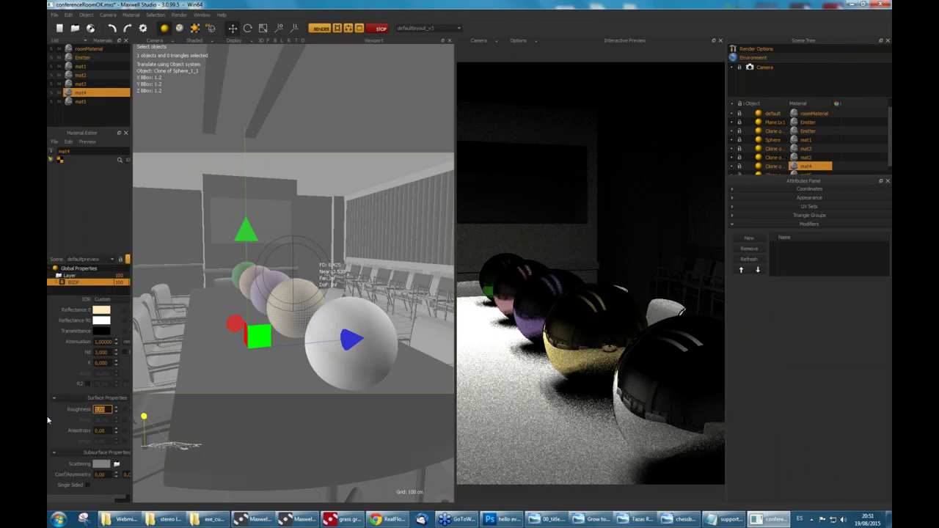
type("100")
key("Return")
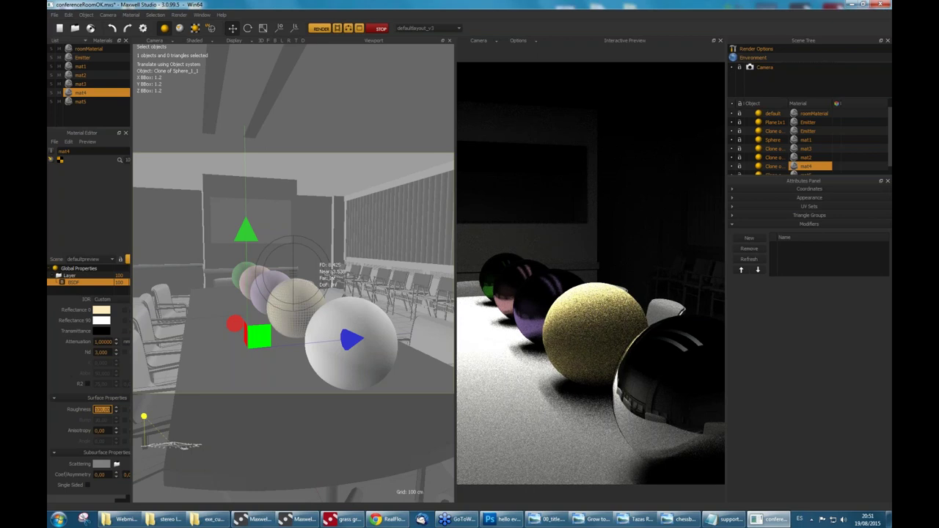
key("Return")
left_click(381, 30)
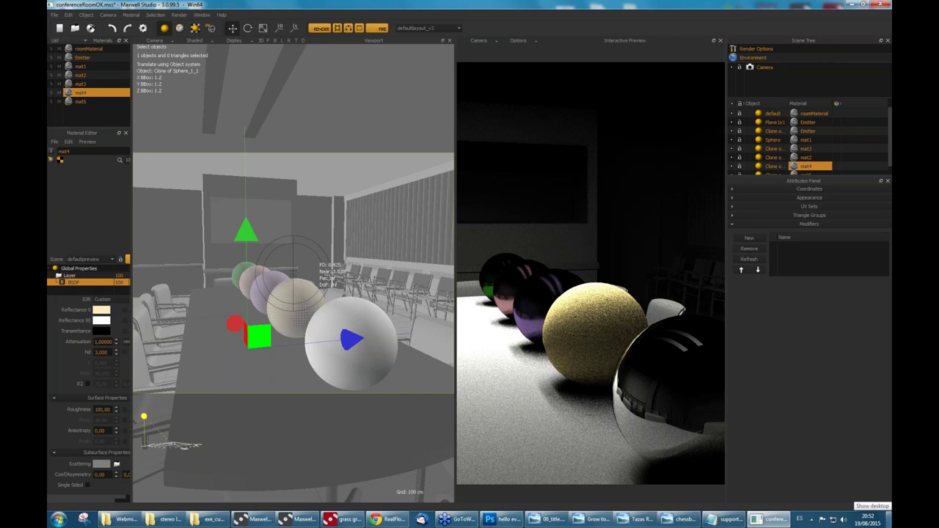
Switch to the Windows desktop and open the System information window to view the computer's processor and memory.
left_click(890, 520)
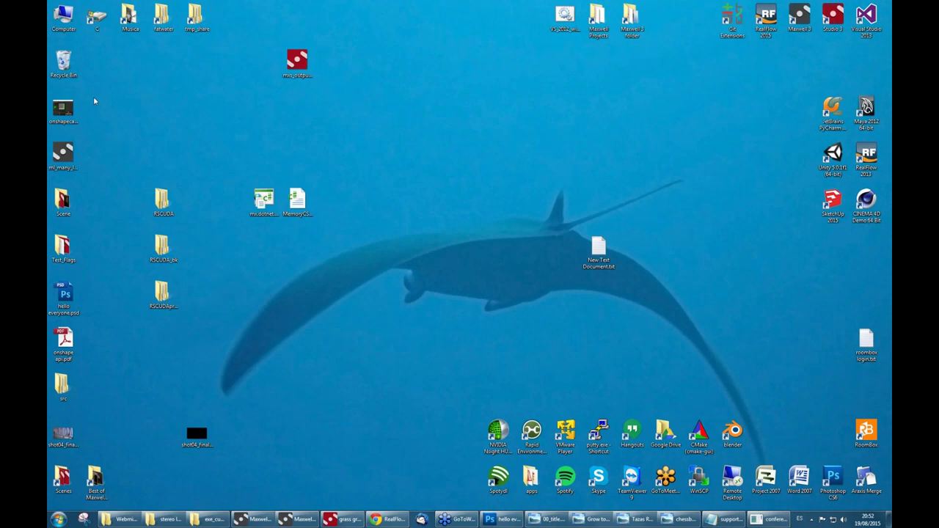
key("super+Pause")
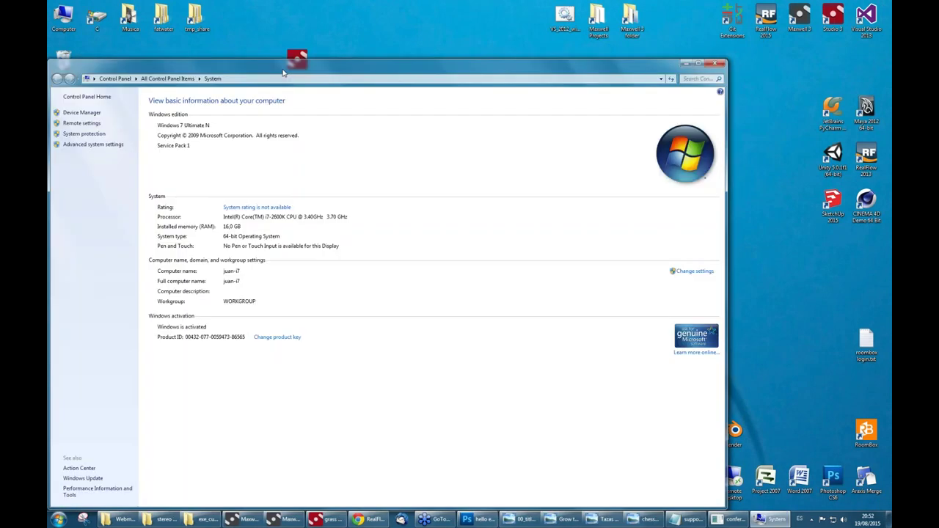
left_click_drag(283, 72, 330, 65)
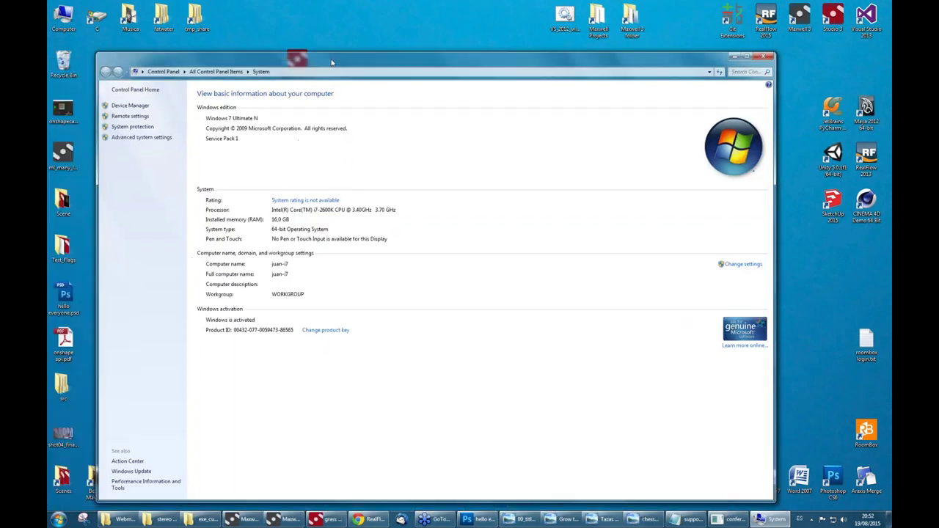
Look up the NVIDIA graphics card among Device Manager's display adapters, and close Device Manager.
left_click(141, 138)
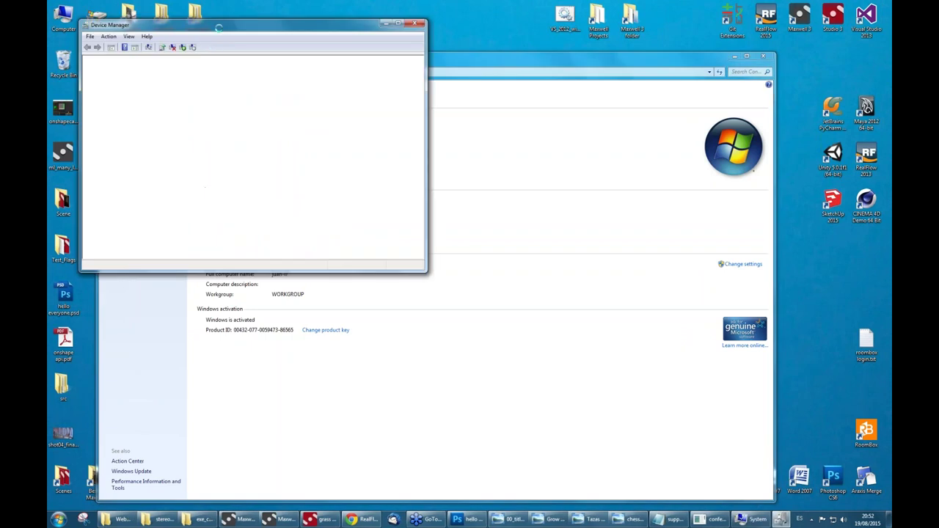
left_click_drag(218, 28, 323, 71)
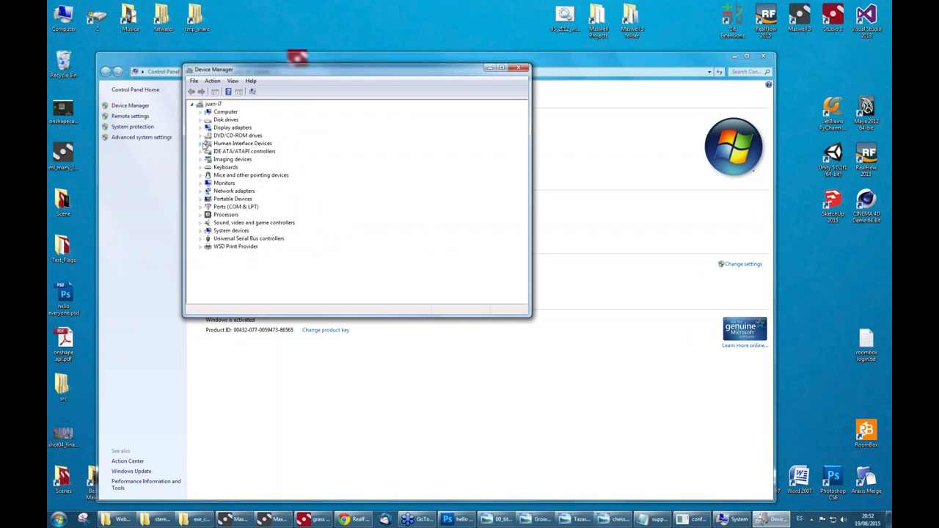
left_click(200, 129)
left_click(253, 143)
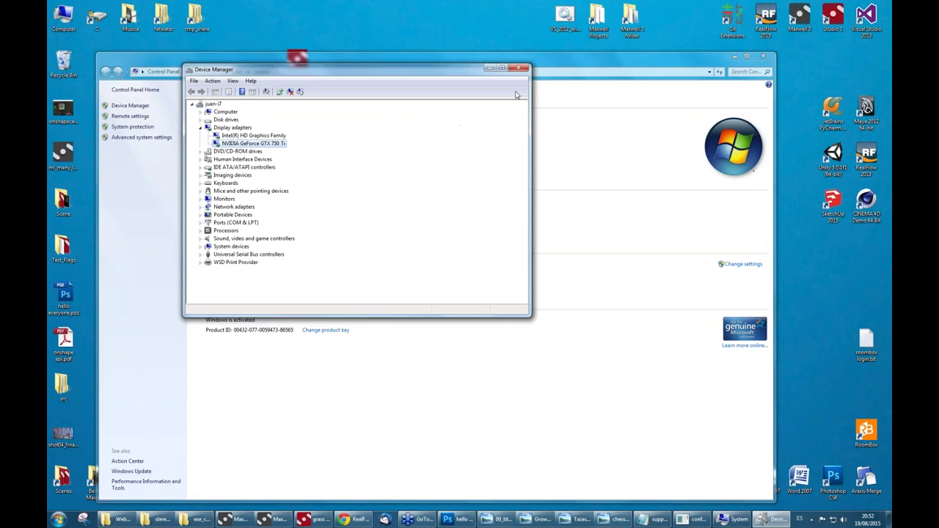
left_click(519, 69)
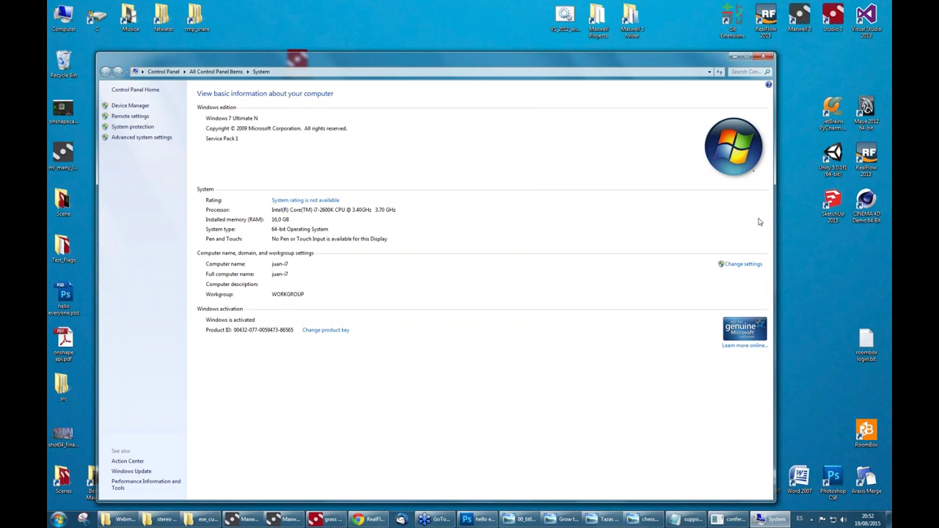
Switch to the grass grow scene in Maxwell Studio and bring up the Webminar Novedge Aug 2015 folder in Windows Explorer.
mouse_move(328, 519)
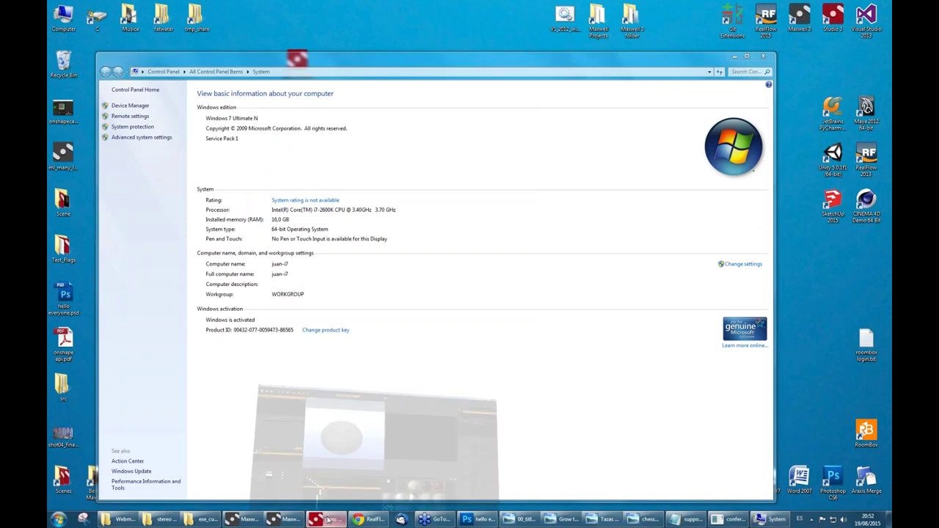
left_click(327, 519)
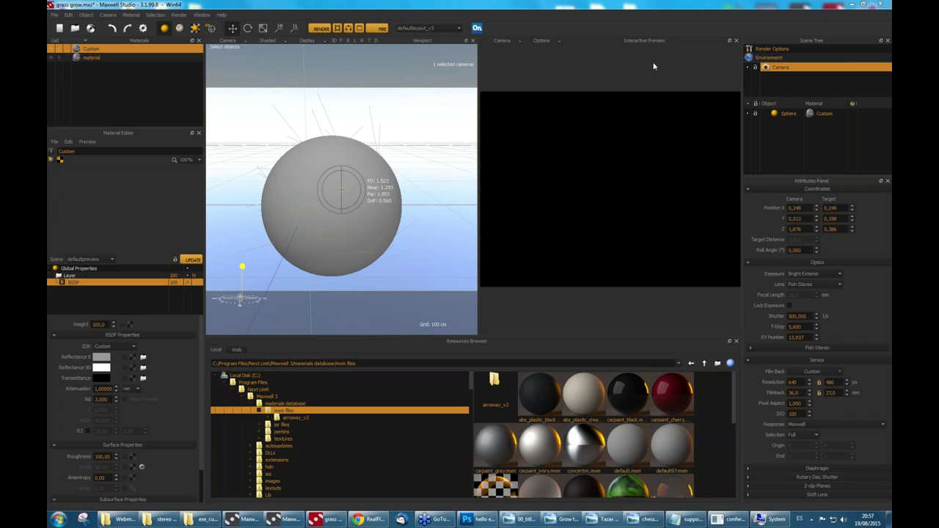
mouse_move(205, 519)
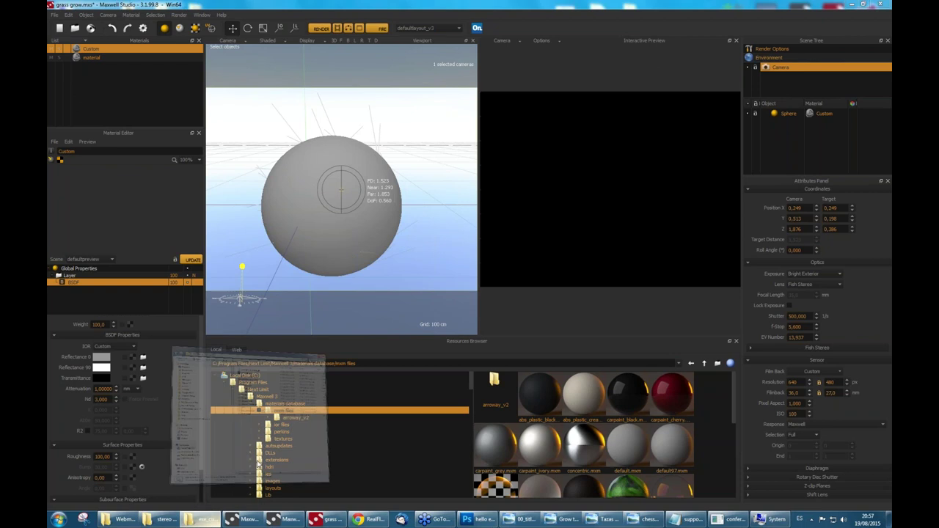
left_click(257, 464)
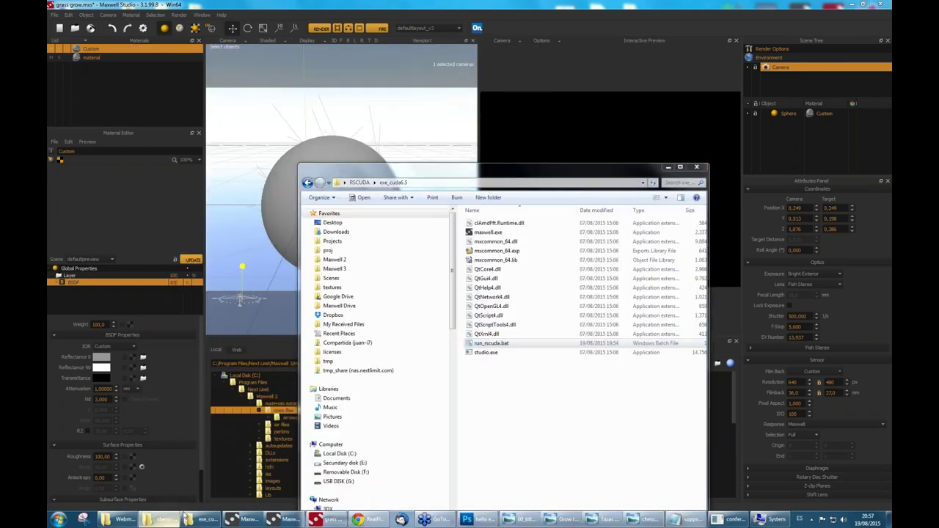
key("alt+Tab")
left_click(465, 160)
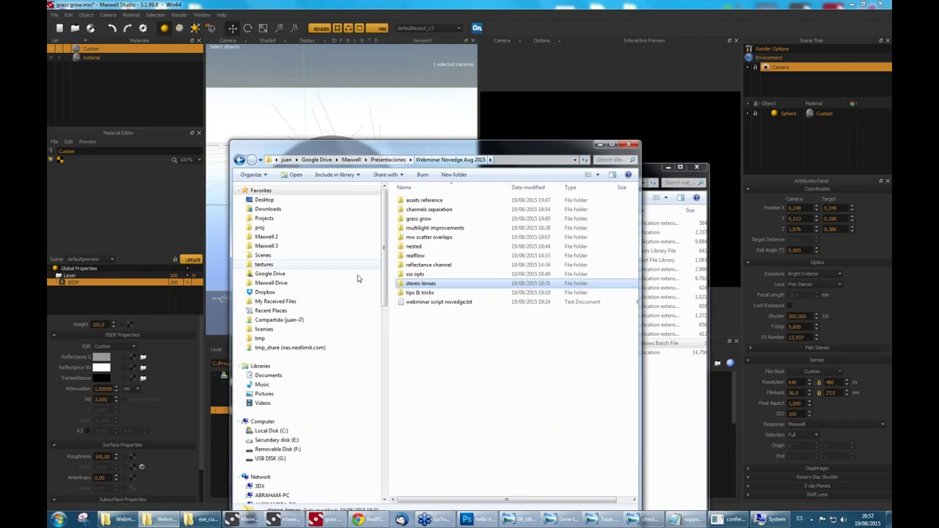
Open the sss opts folder and compare the sss_test_3100_SL12.png and sss_test_3103_SL12.png renders in Windows Photo Viewer, closing it when done.
left_click(416, 274)
double_click(416, 274)
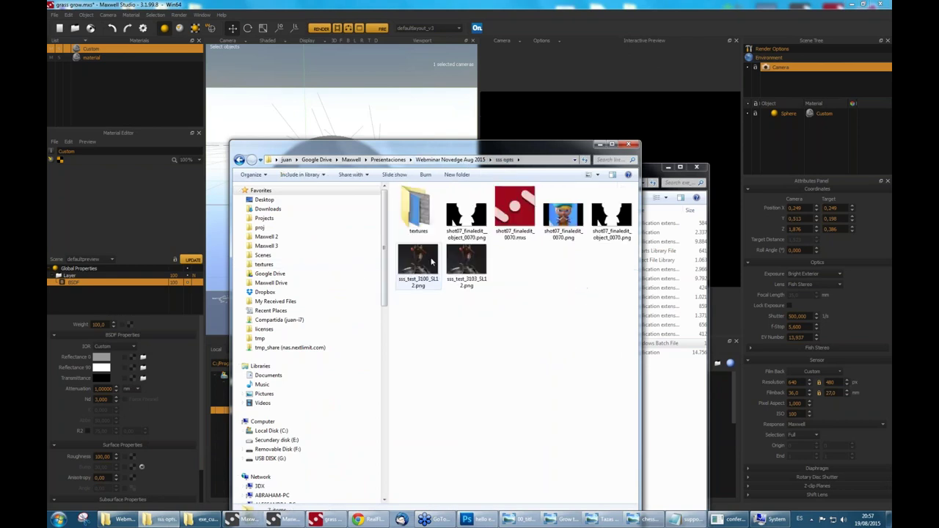
left_click(432, 260)
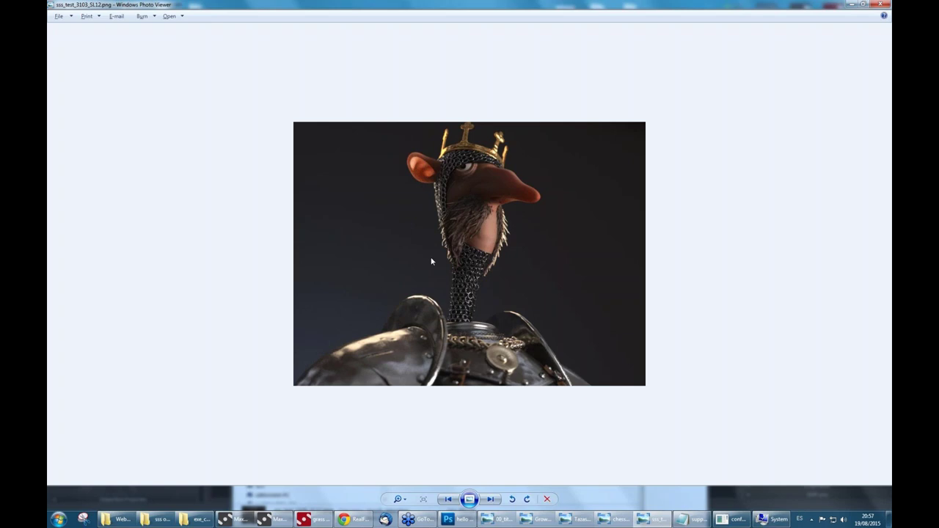
key("alt+F4")
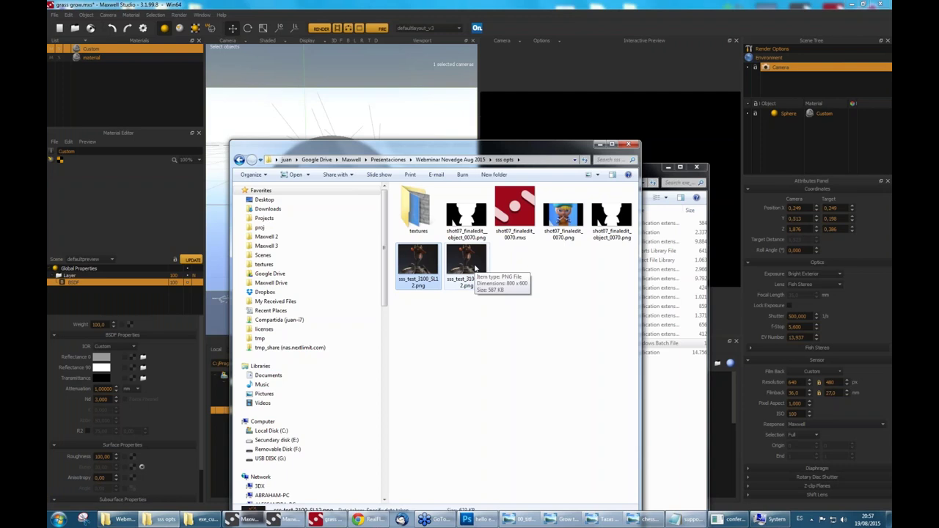
Show the types of new material offered for the materials list in Maxwell Studio without creating one.
right_click(91, 74)
mouse_move(150, 76)
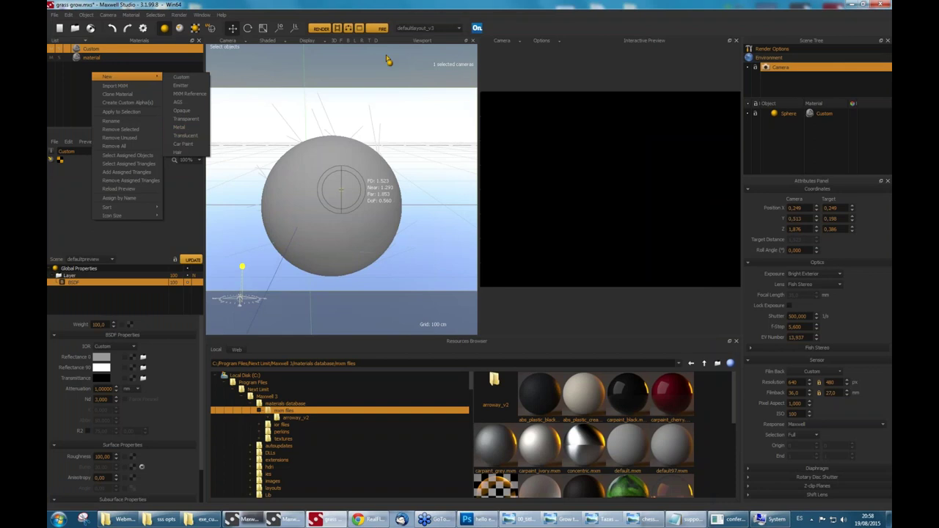
left_click(520, 5)
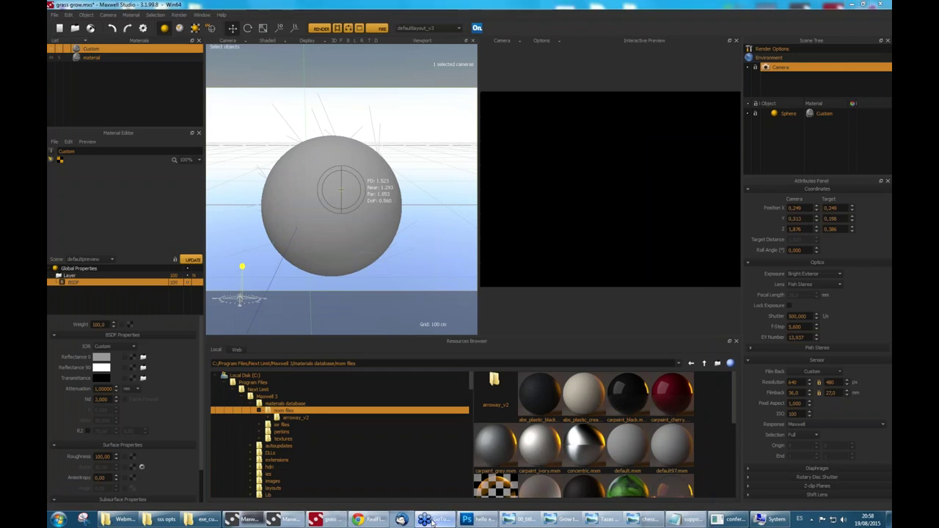
mouse_move(218, 513)
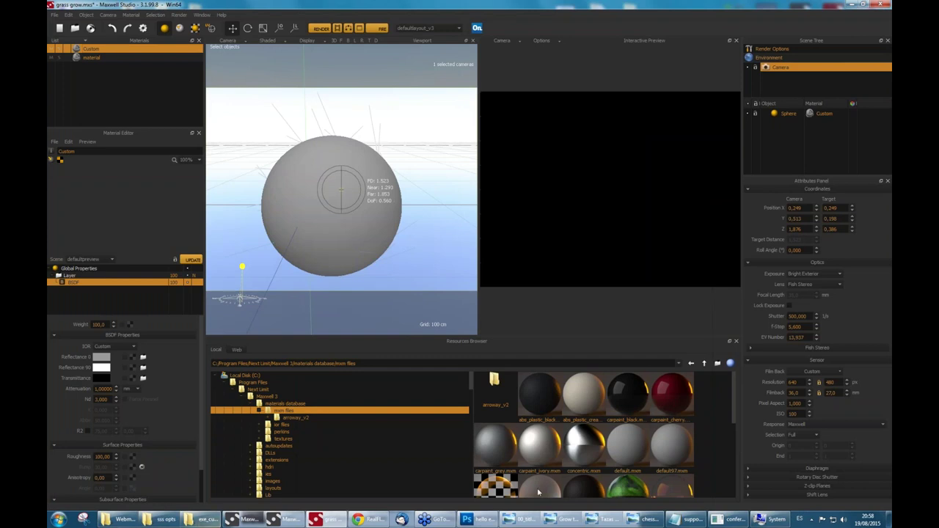
mouse_move(381, 522)
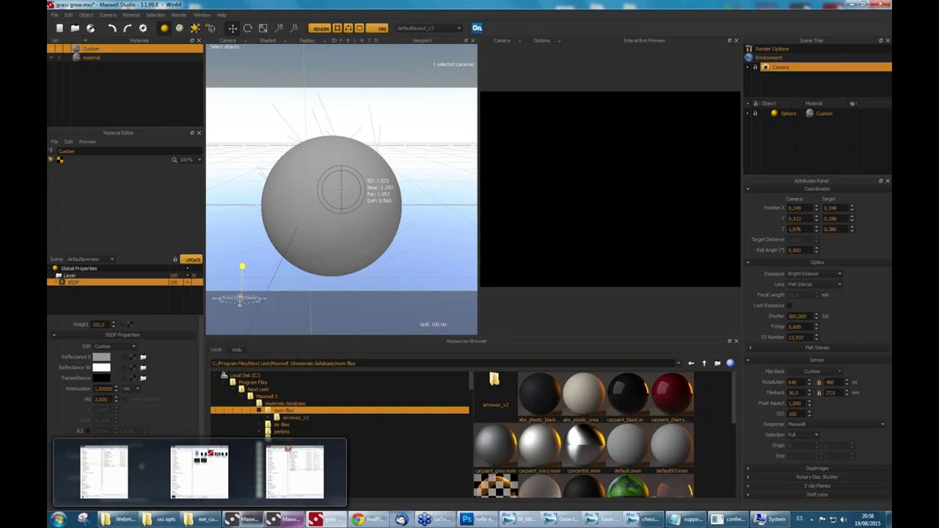
left_click(325, 522)
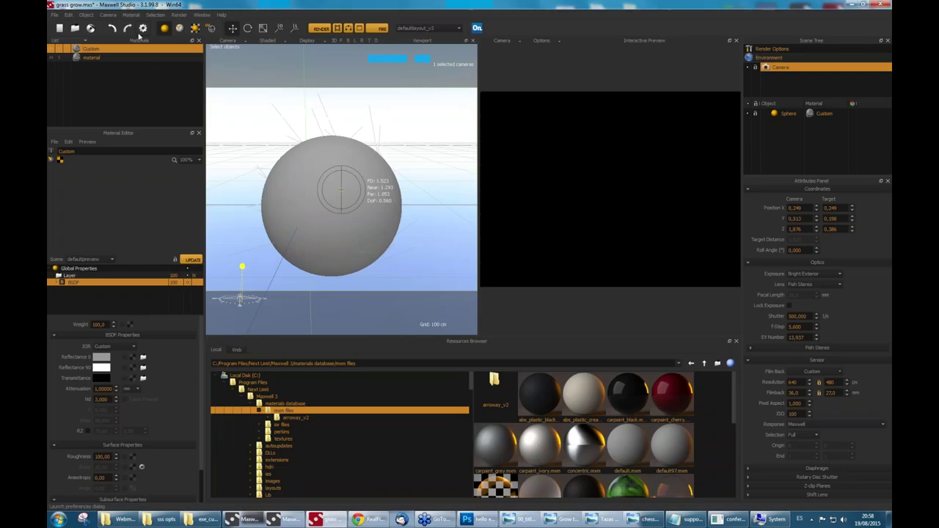
Open dinocrash.0033.mxs from the scenes > dino folder on Maxwell Drive, discarding the changes to the grass grow scene.
key("ctrl+shift+s")
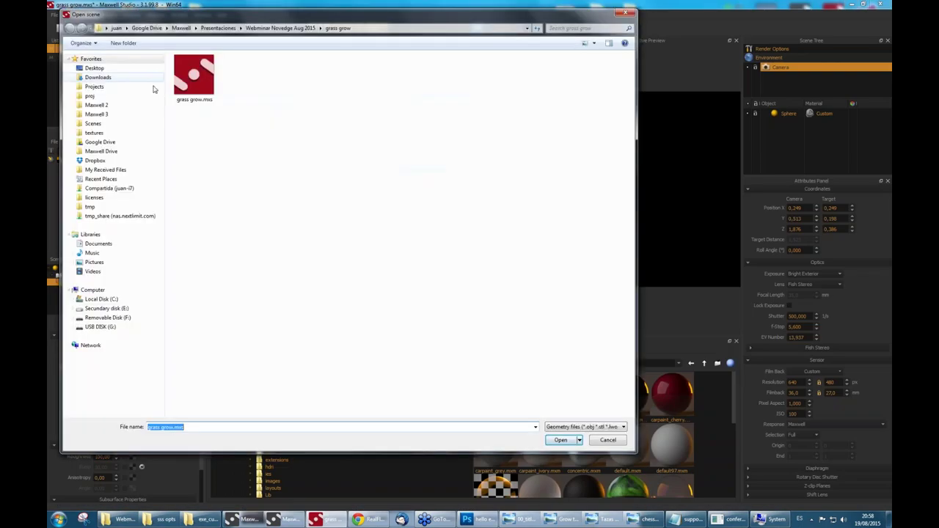
left_click(93, 123)
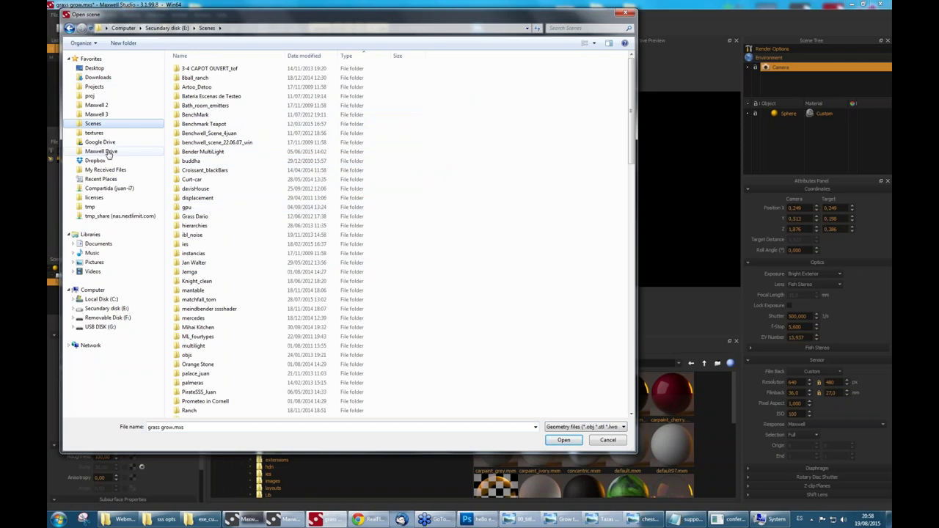
left_click(103, 151)
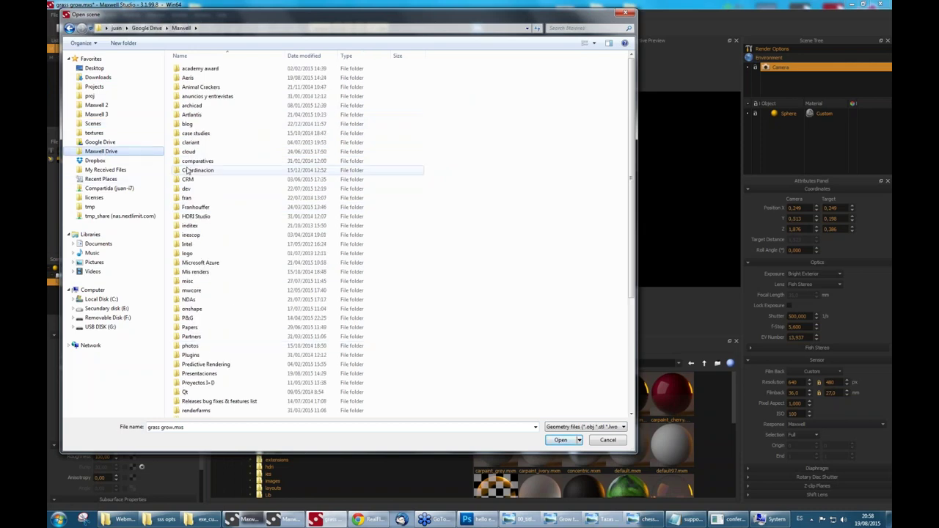
left_click(197, 373)
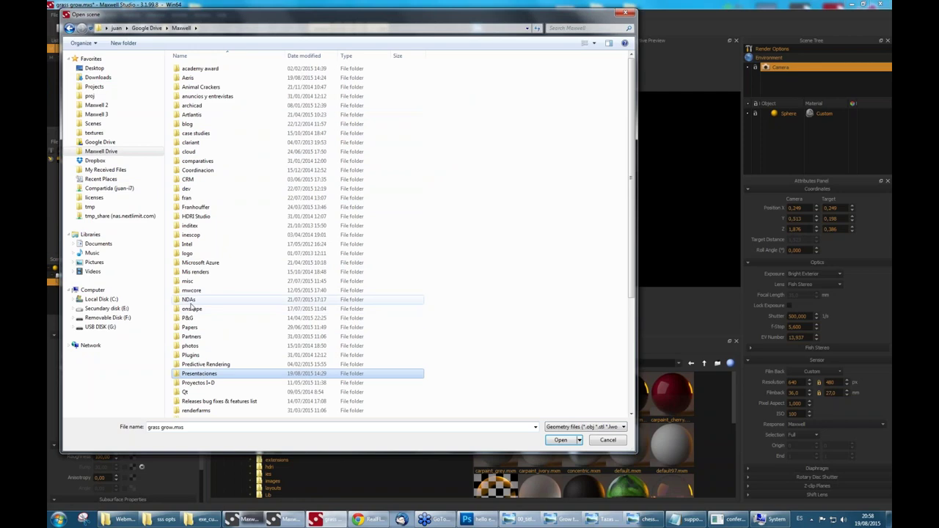
scroll(193, 307, "down", 5)
double_click(199, 304)
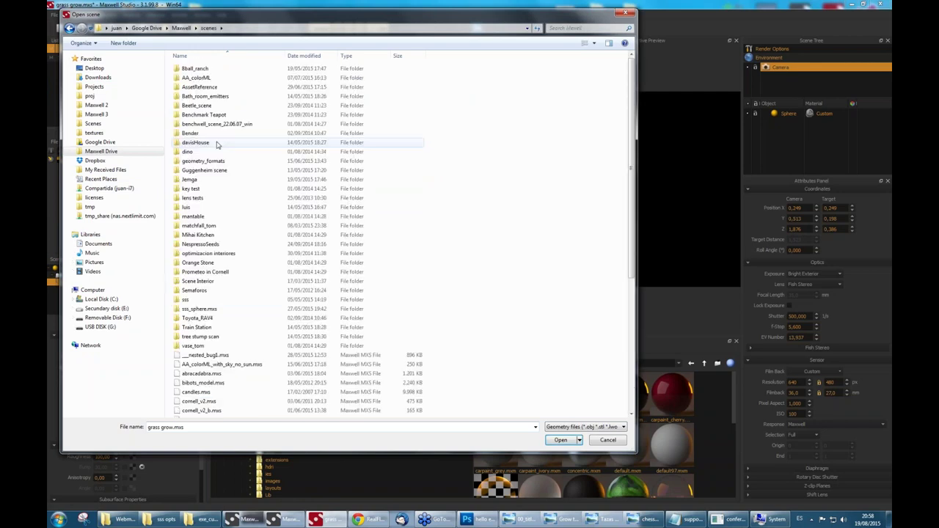
double_click(215, 151)
left_click(220, 79)
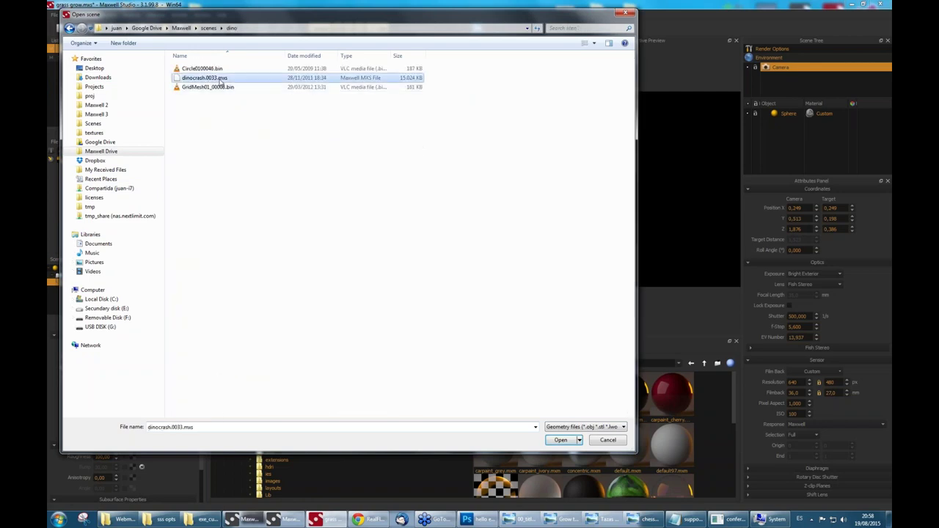
double_click(220, 79)
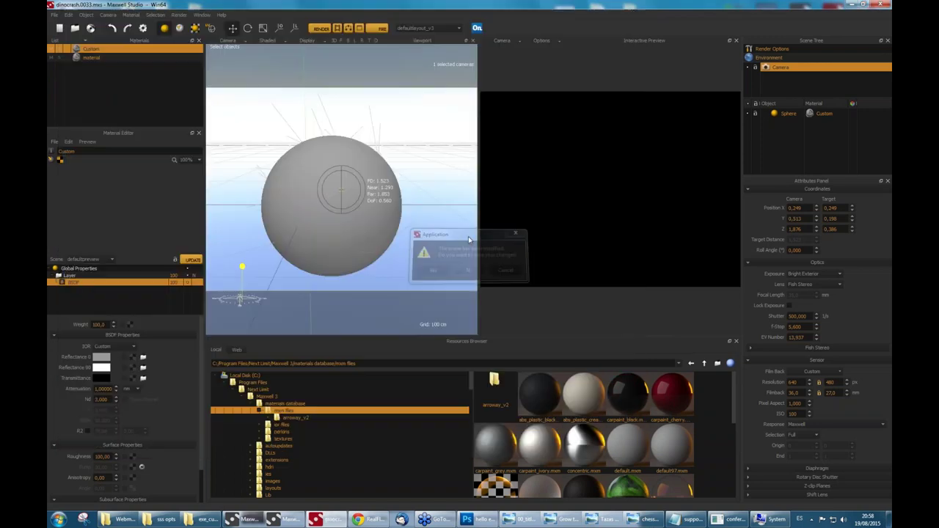
left_click(468, 270)
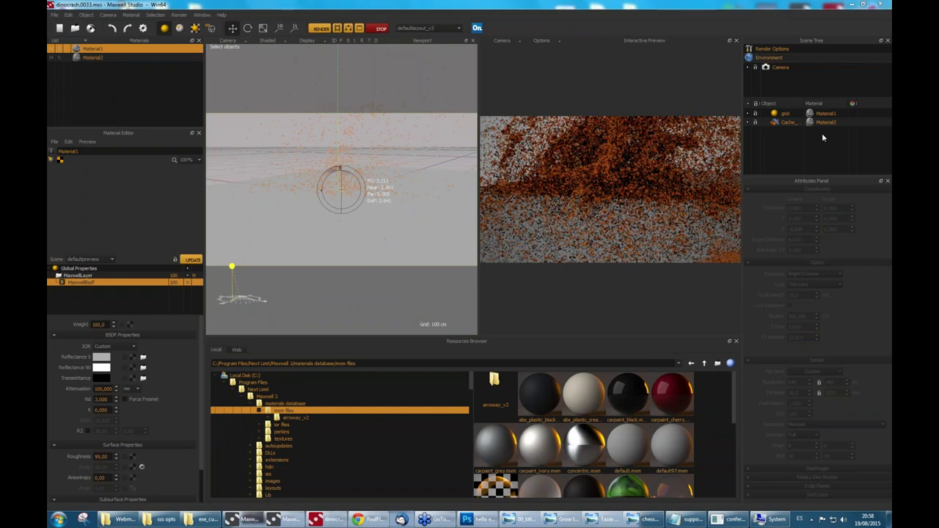
Create a new Emitter material and apply it to the particle cache object in the scene.
right_click(105, 79)
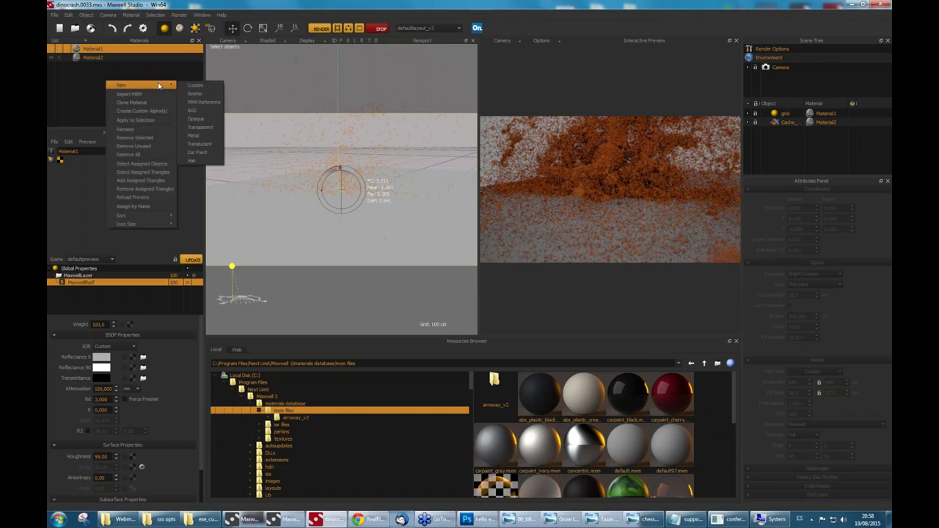
left_click(198, 93)
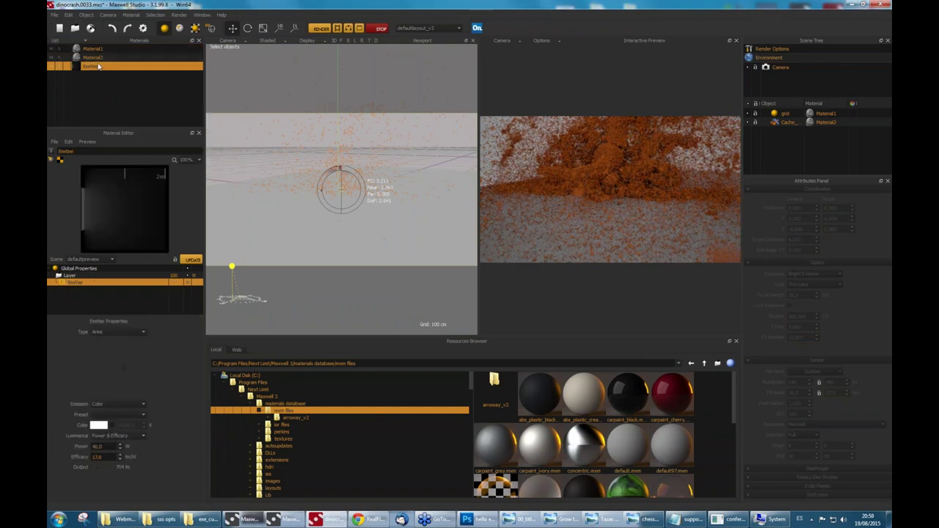
left_click_drag(99, 67, 408, 77)
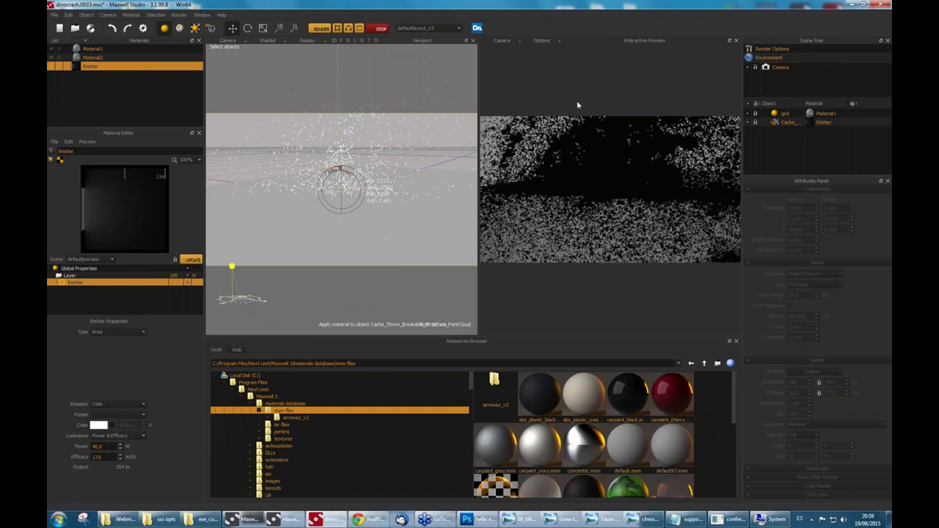
Set the emitter's power to 5000 W and its efficacy to 140 lm/W.
double_click(111, 443)
type("5000")
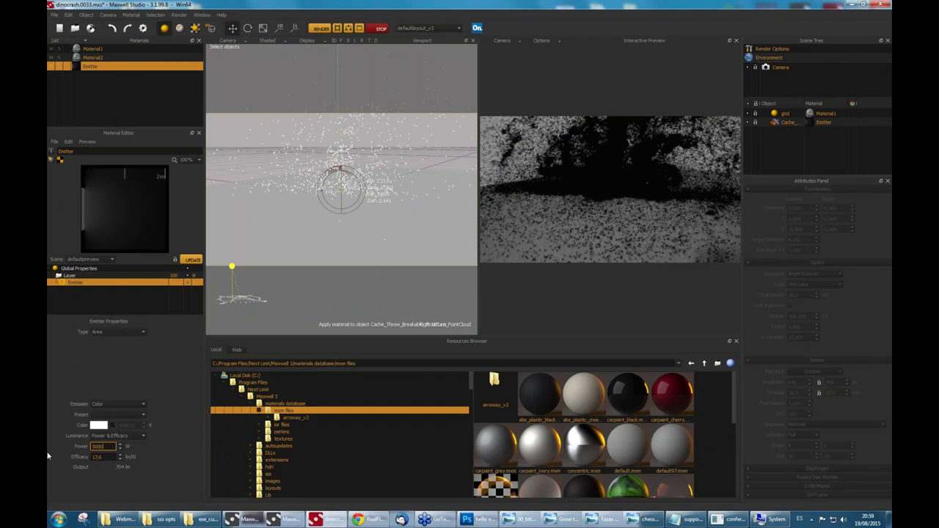
key("Return")
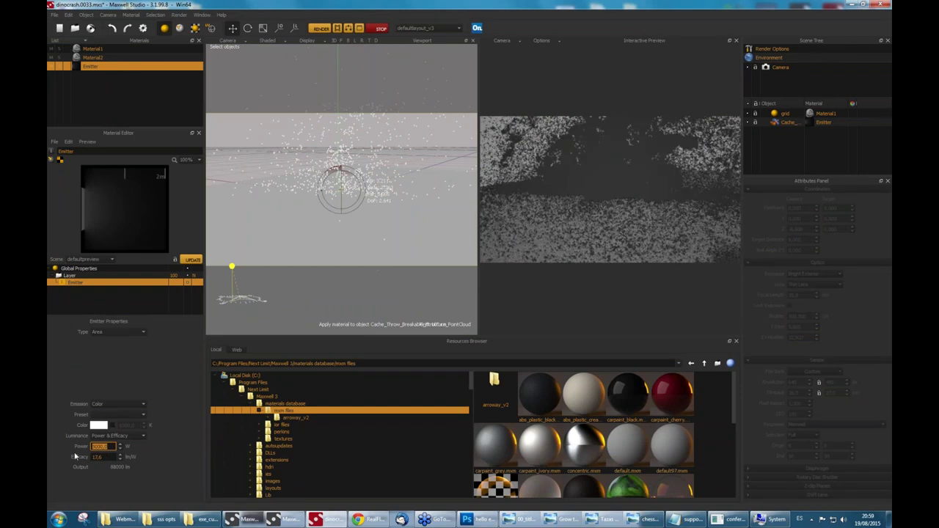
double_click(95, 457)
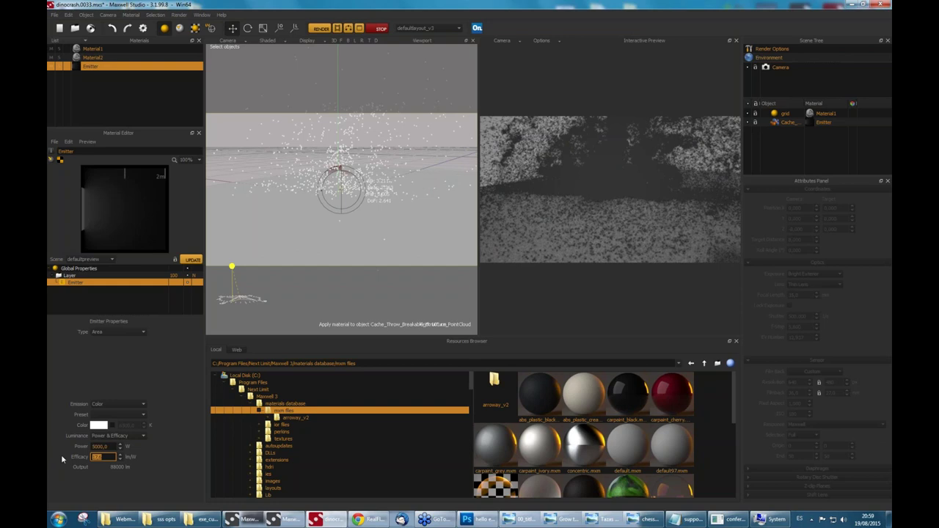
type("140")
key("Return")
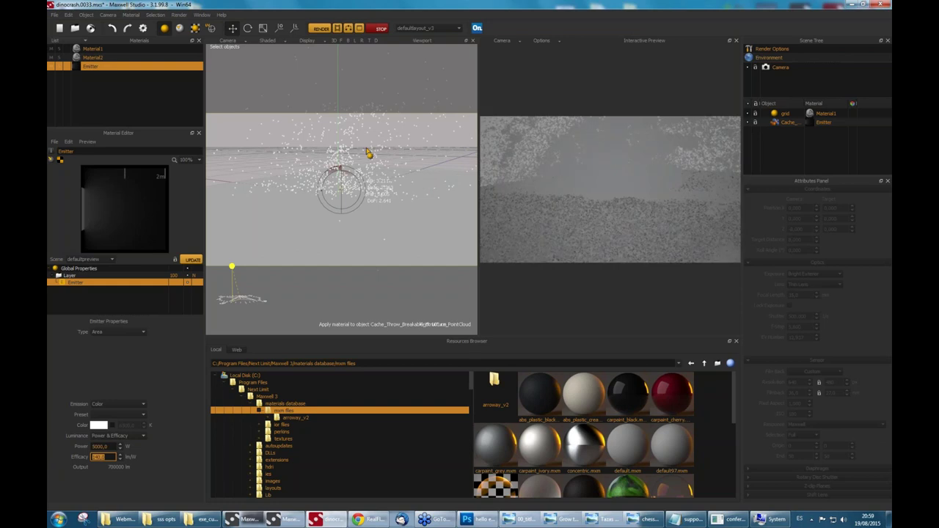
Set the environment type to None so that only the emitter particles light the scene.
left_click(782, 59)
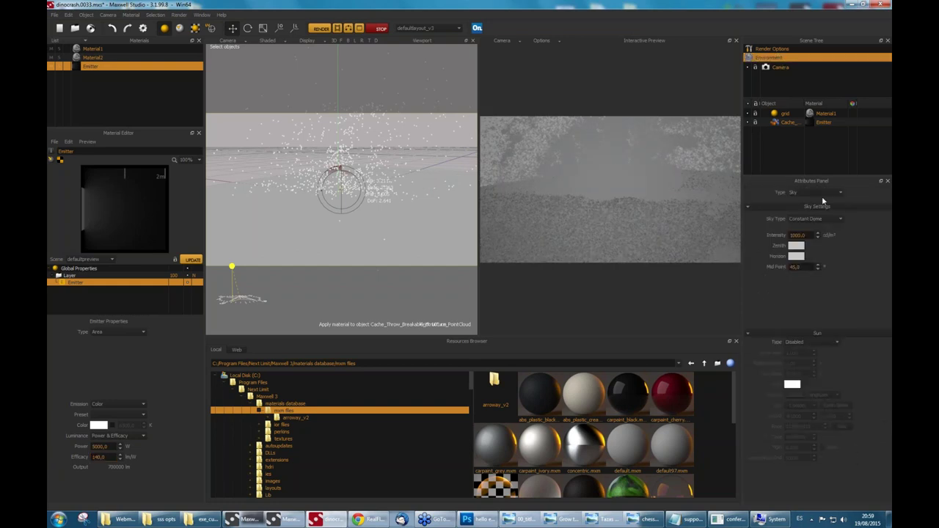
left_click(822, 193)
left_click(815, 190)
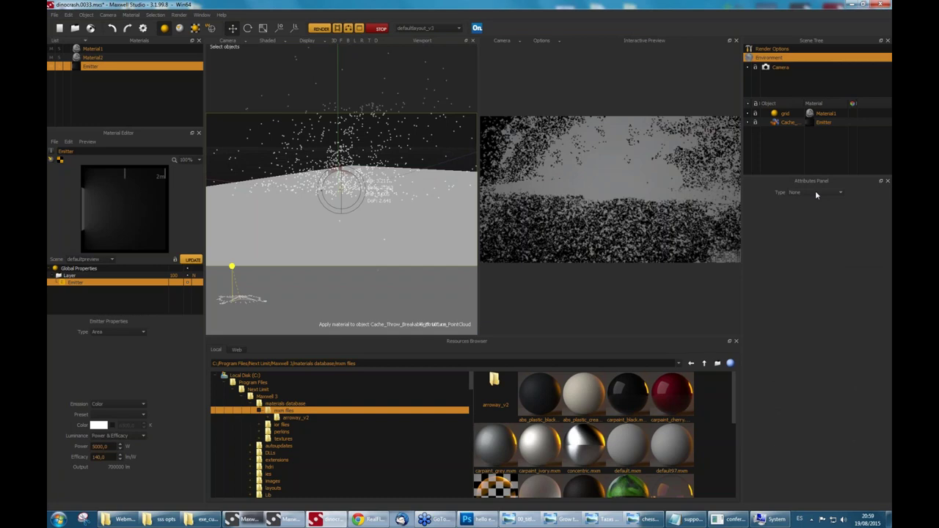
Raise the emitter's power first to 10000 W and finally to 100000 W.
double_click(102, 446)
type("10000")
key("Return")
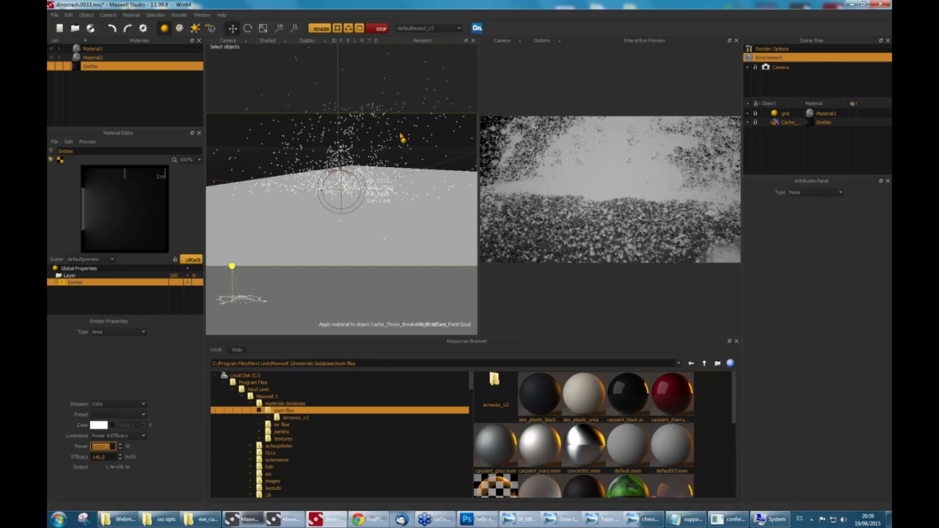
left_click(93, 446)
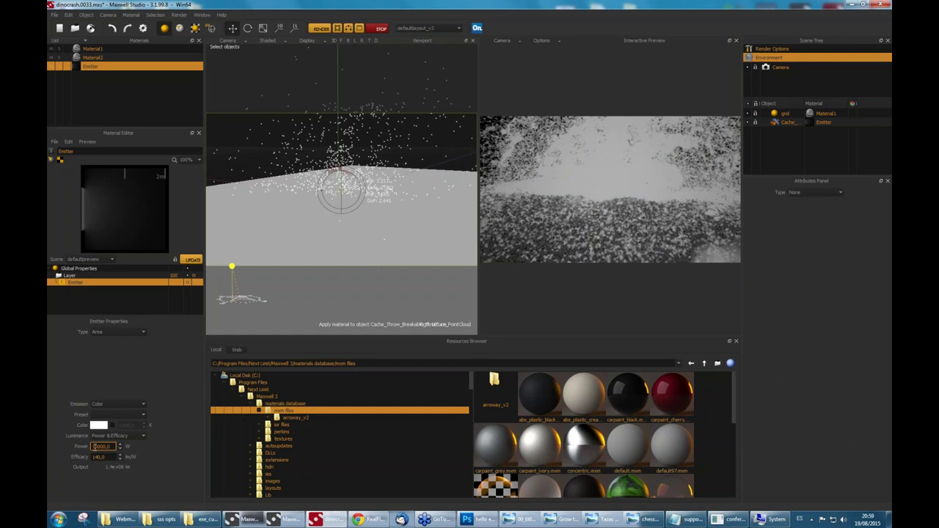
type("0")
key("Return")
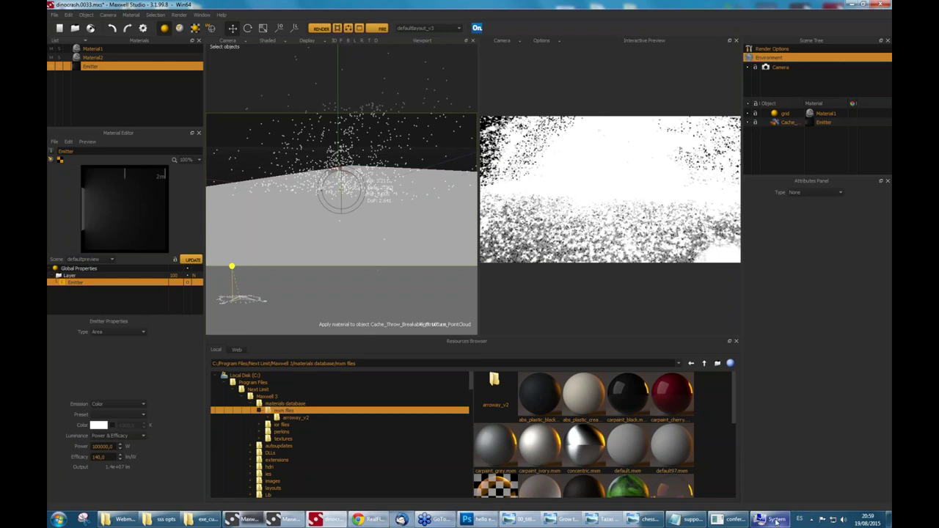
mouse_move(776, 520)
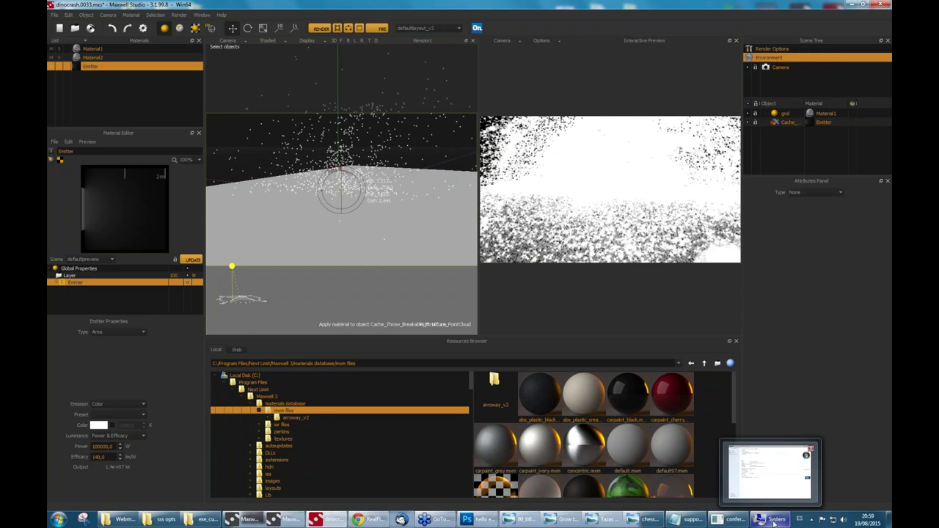
mouse_move(485, 520)
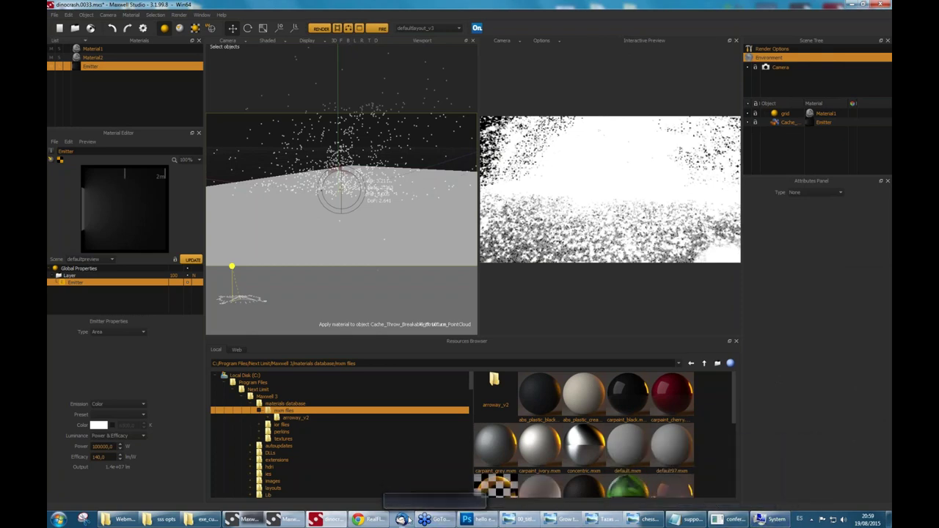
mouse_move(694, 522)
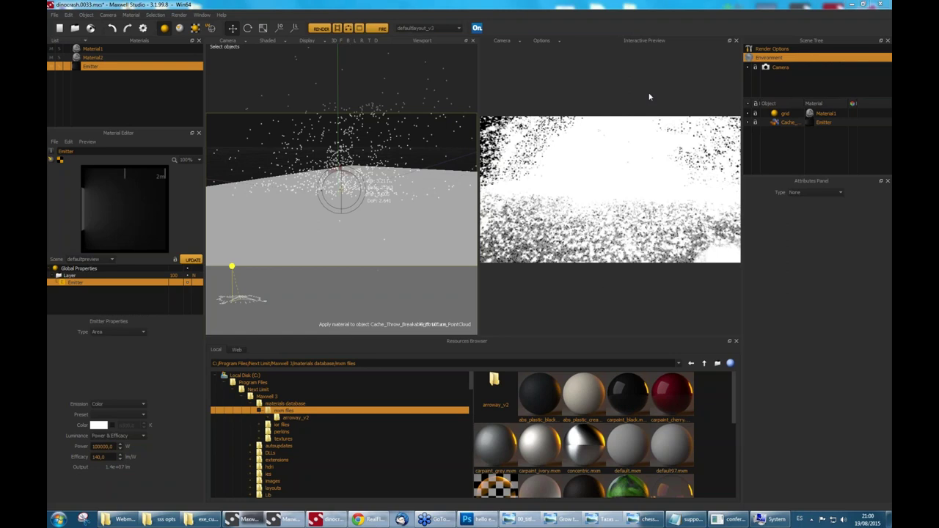
Switch to the sss opts folder in Windows Explorer and go up to the Webminar Novedge Aug 2015 folder.
left_click(174, 520)
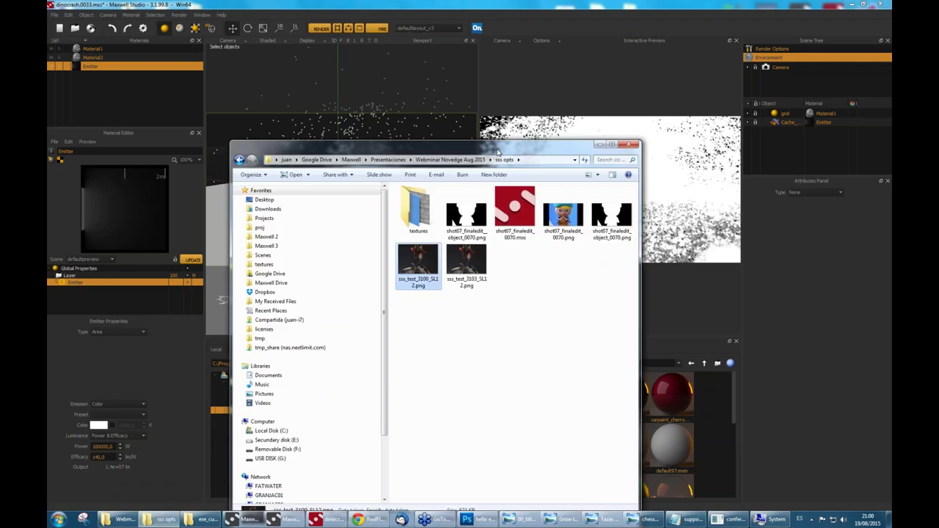
left_click_drag(498, 152, 395, 152)
left_click(369, 159)
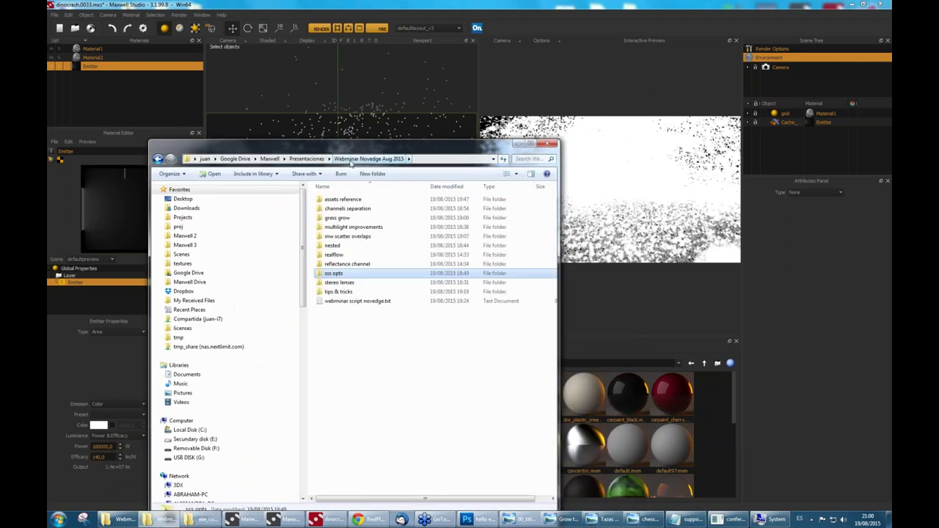
Browse the other Explorer window to Maxwell Drive > dev > v3.2 > nested dielectrics.
left_click(118, 520)
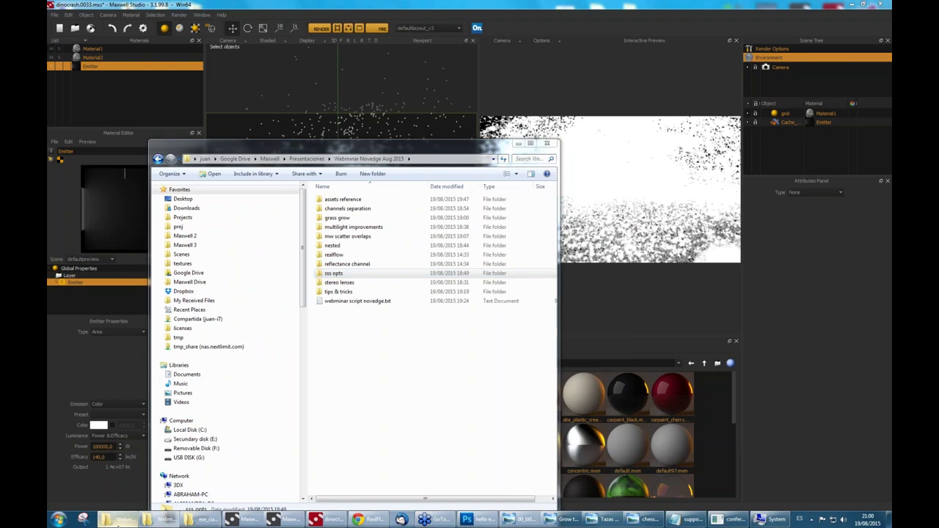
left_click(402, 214)
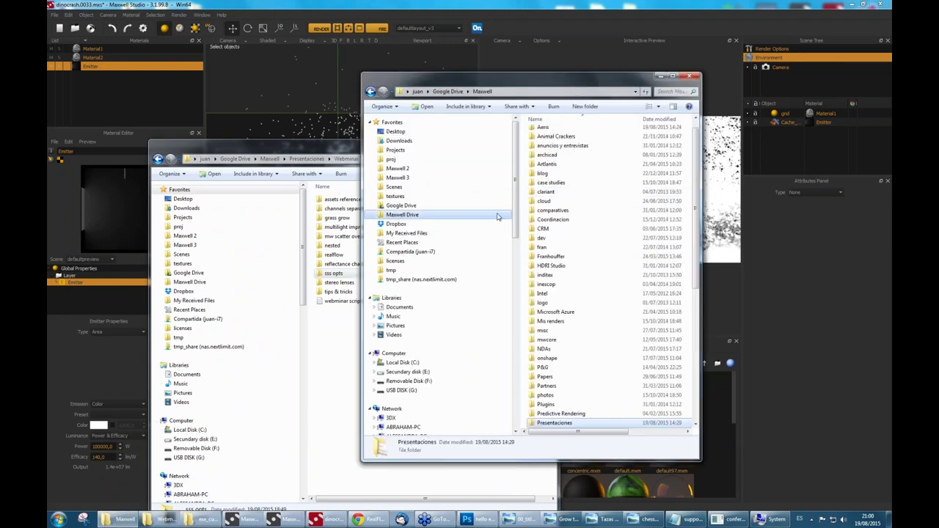
double_click(542, 238)
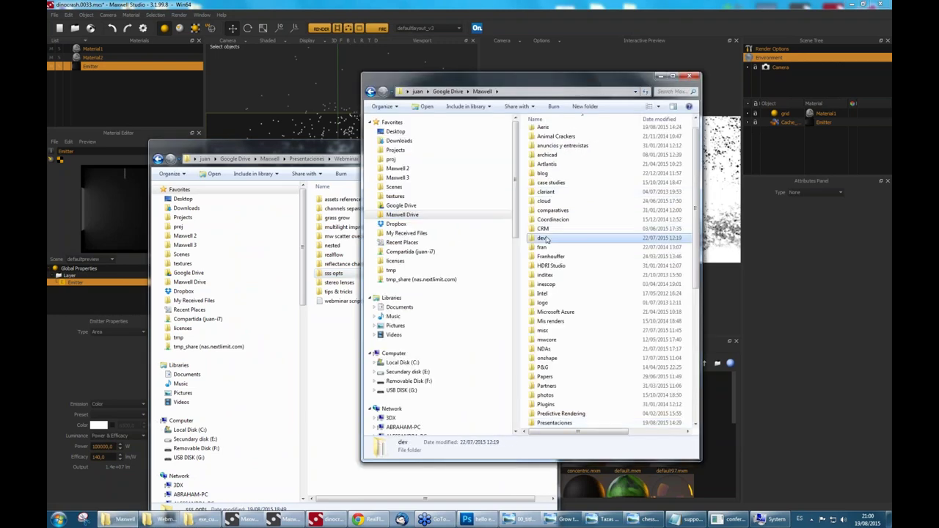
left_click_drag(557, 76, 470, 66)
double_click(454, 388)
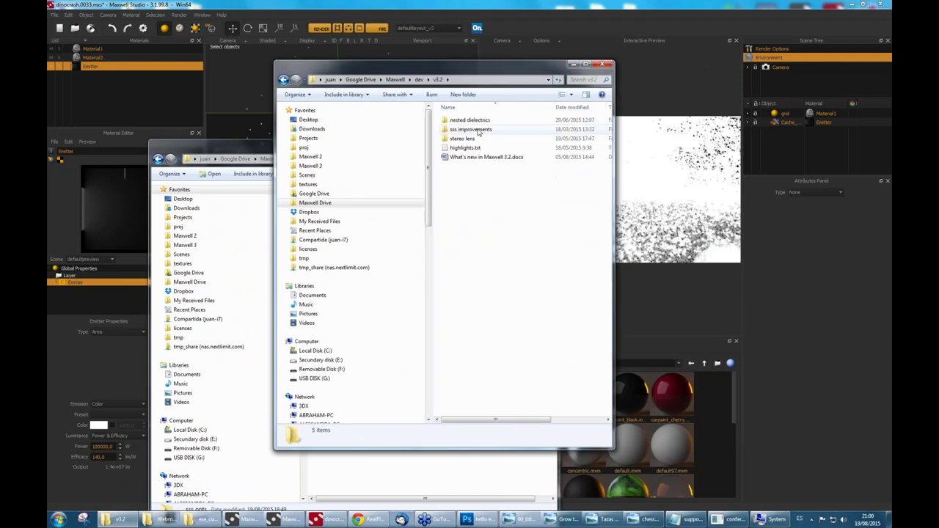
double_click(477, 120)
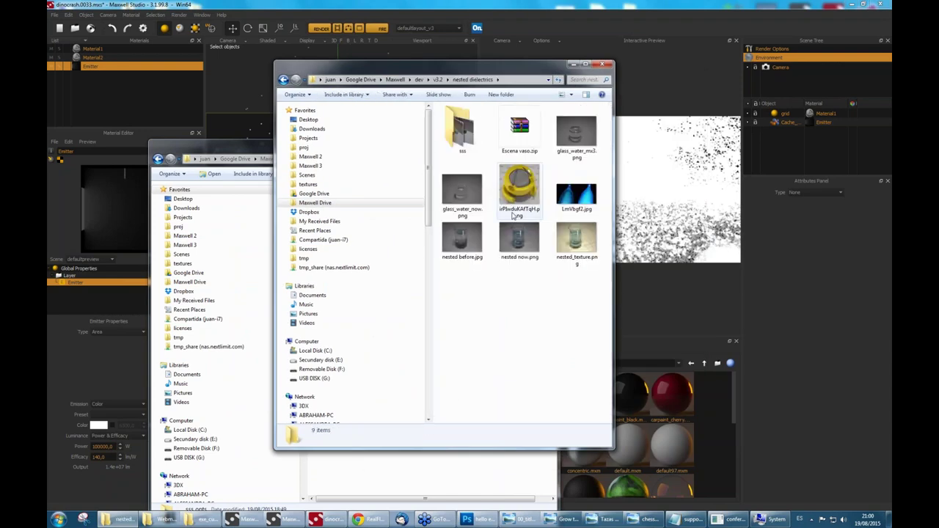
Open the sss subfolder, view sss_with_teeth_dielectrics.png in Windows Photo Viewer and close the viewer.
double_click(466, 126)
left_click(465, 126)
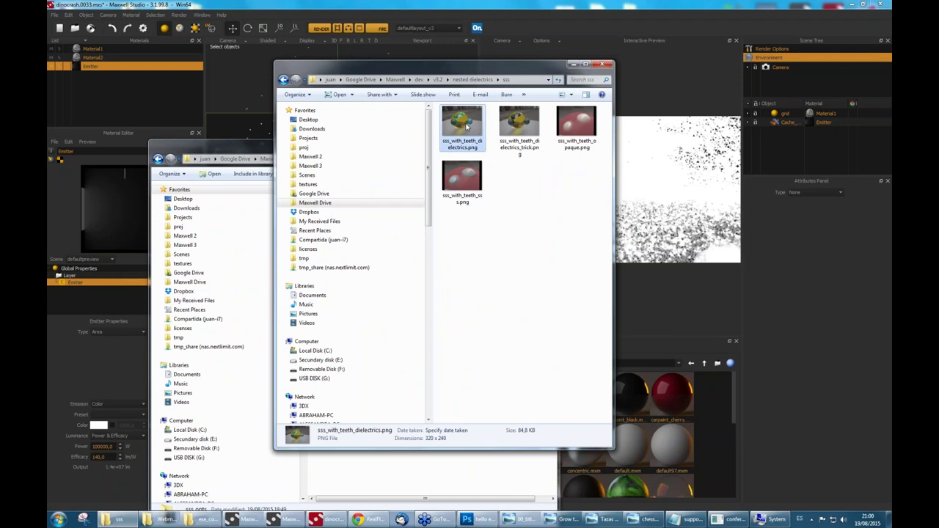
double_click(466, 126)
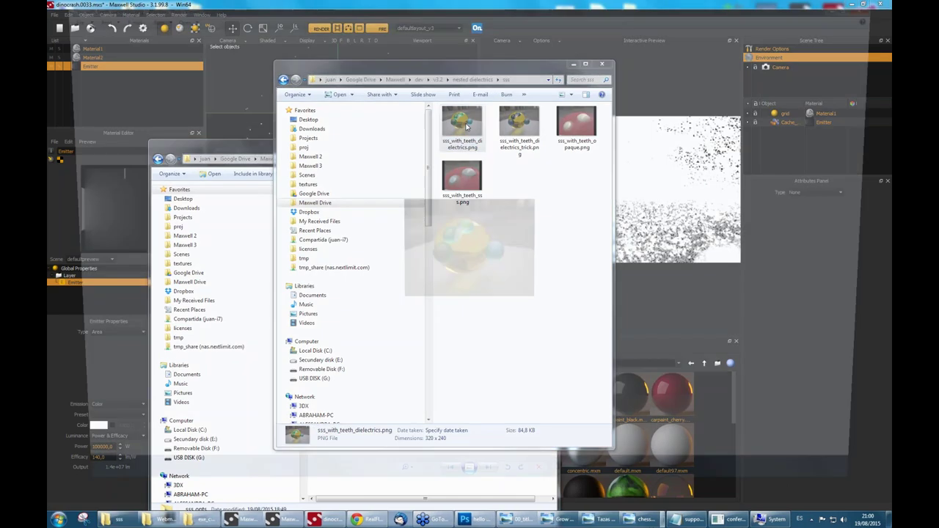
key("Escape")
Return to the nested dielectrics folder and show the yellow material preview image irPIwduKAfTqH.png in Windows Photo Viewer.
key("BackSpace")
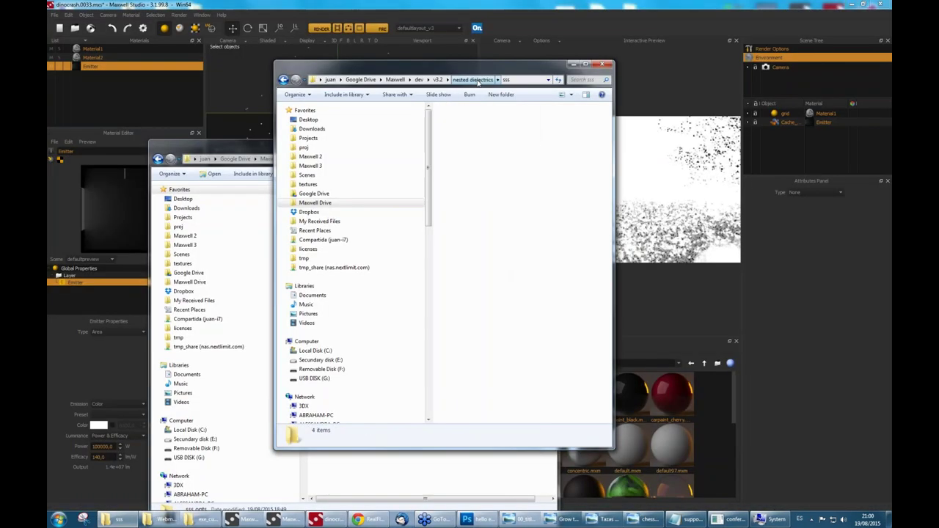
left_click(520, 185)
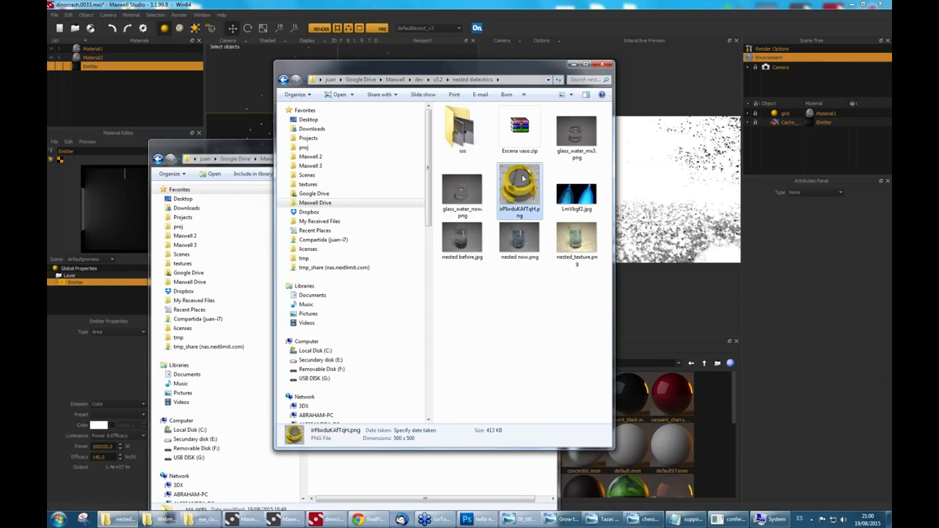
double_click(523, 179)
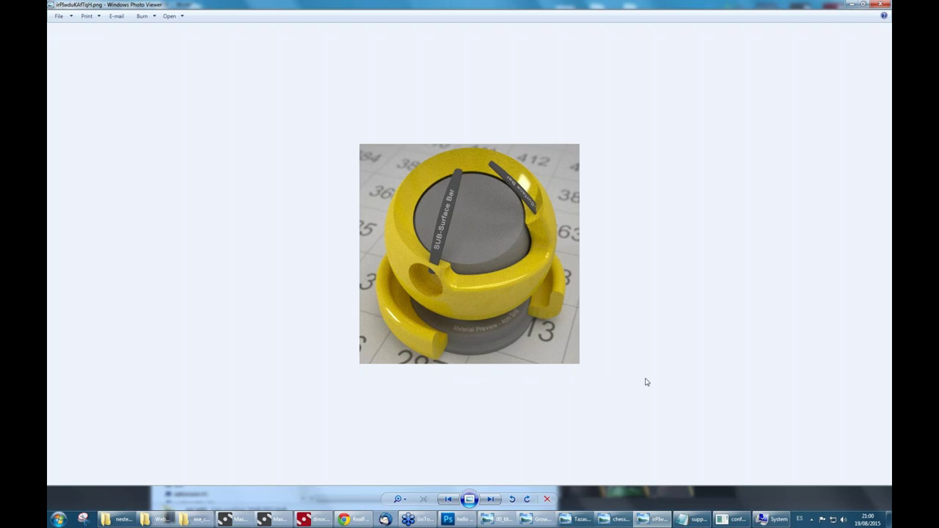
Close the yellow material preview image and switch to the webinar slides 8_19_2015 Webinar #164.pdf in Adobe Reader.
key("alt+F4")
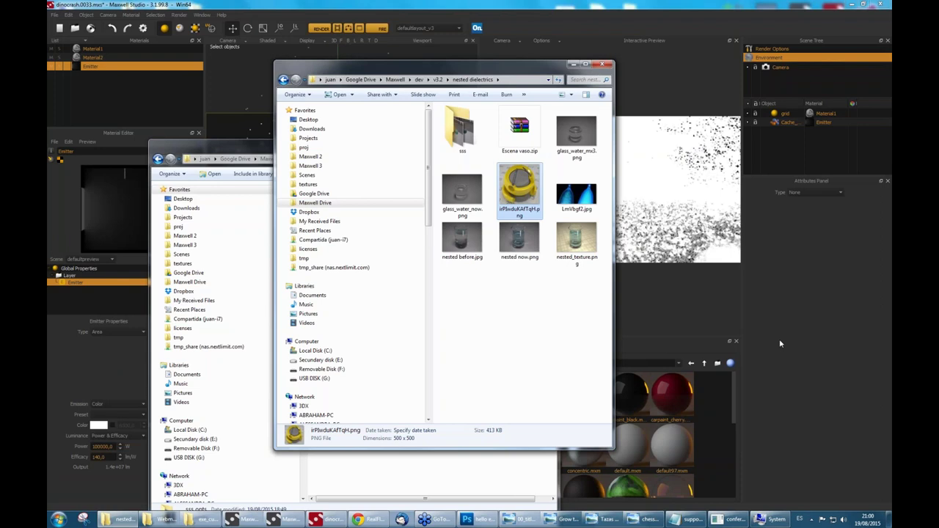
key("alt+Tab")
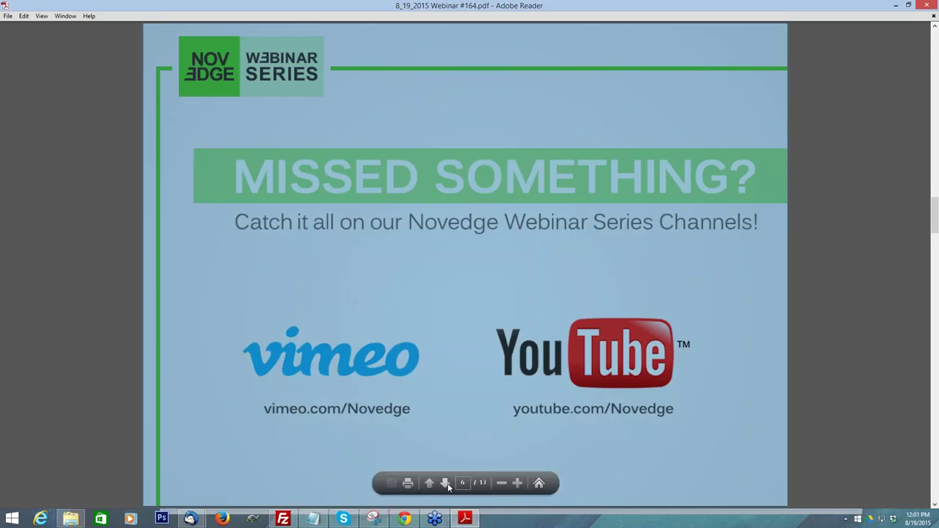
Advance one page at a time through the webinar's closing slides to page 12, "See you all next time!".
left_click(446, 483)
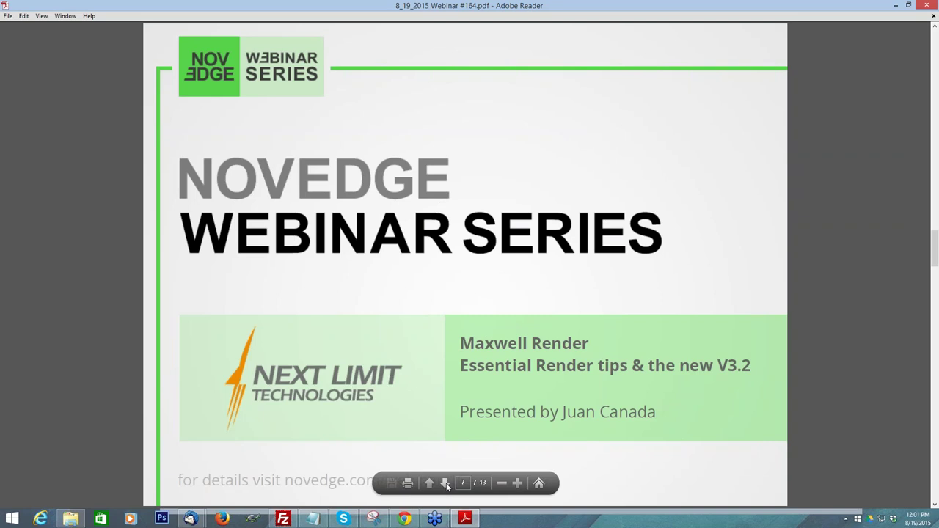
left_click(445, 484)
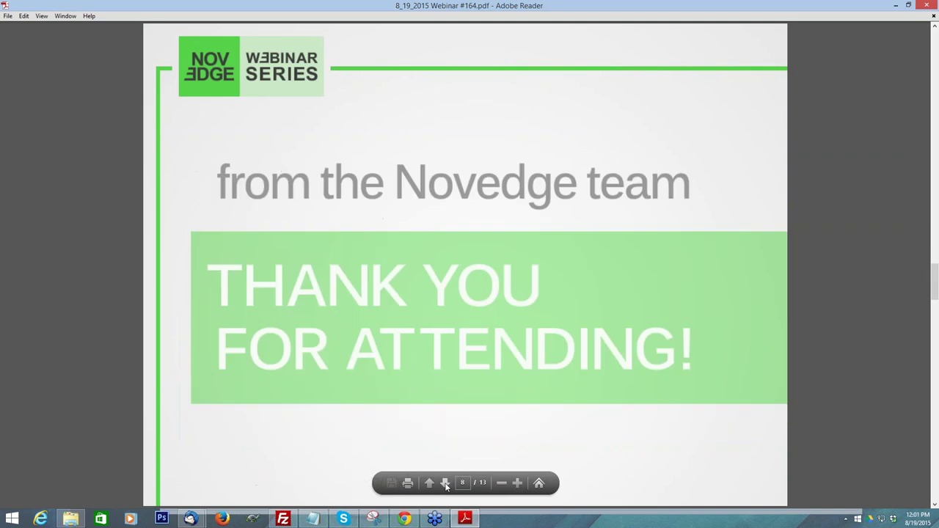
left_click(445, 483)
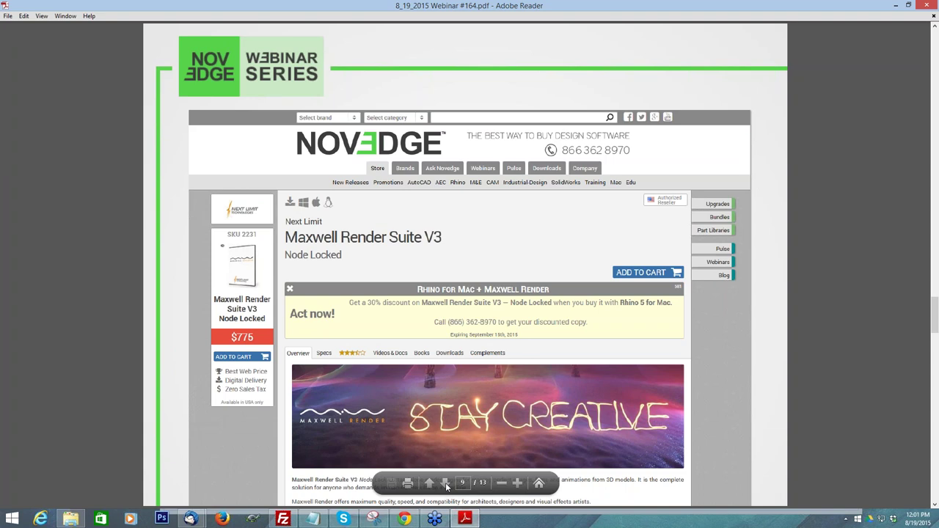
left_click(445, 483)
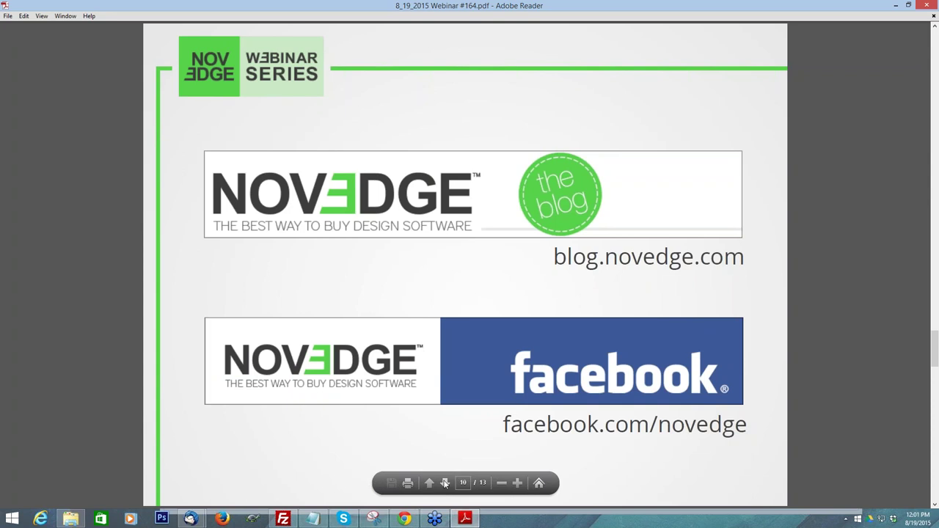
left_click(445, 483)
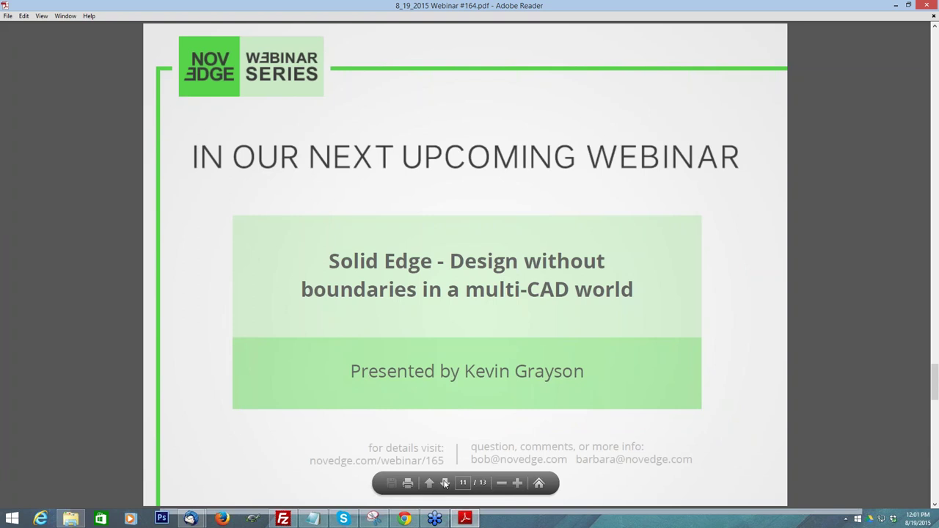
left_click(444, 483)
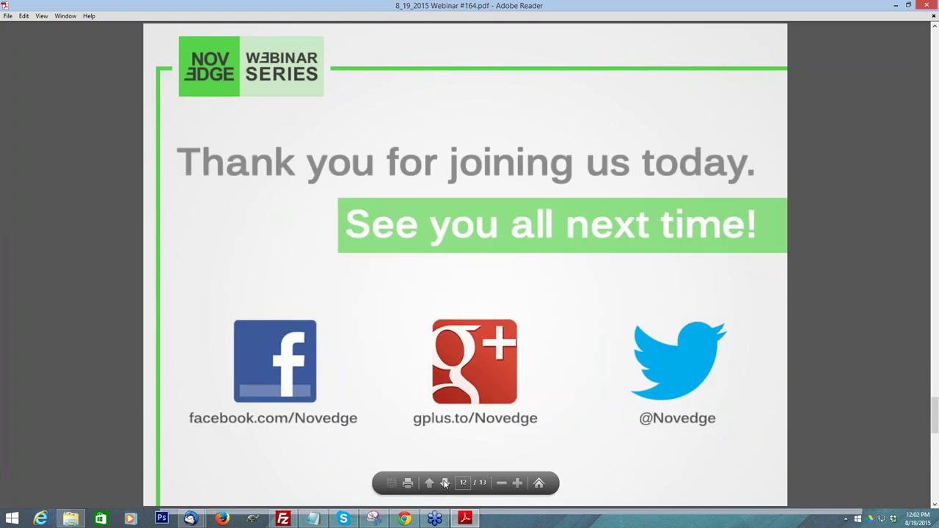